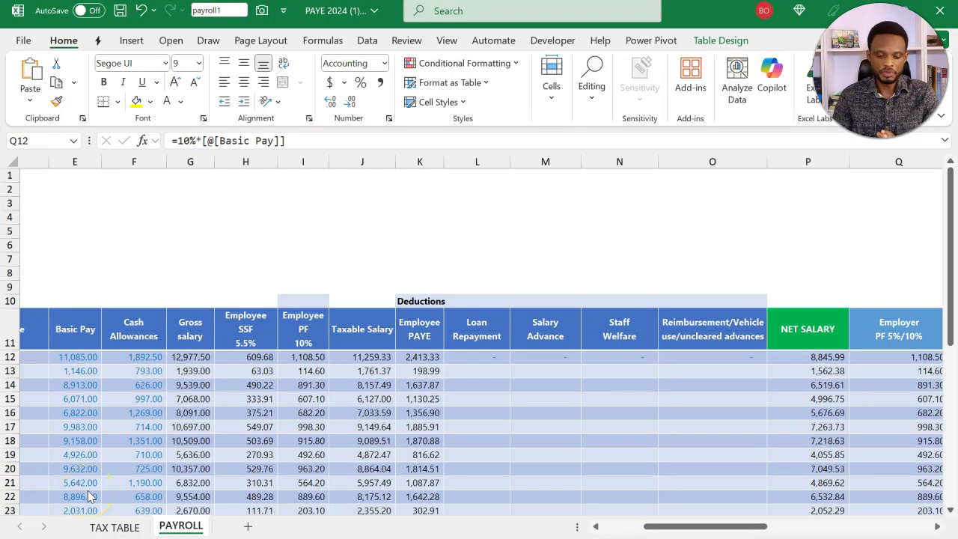
Examine the payroll table's staff details, basic pay, cash allowances, gross salary, Employee SSF and Employee PF columns.
click(189, 426)
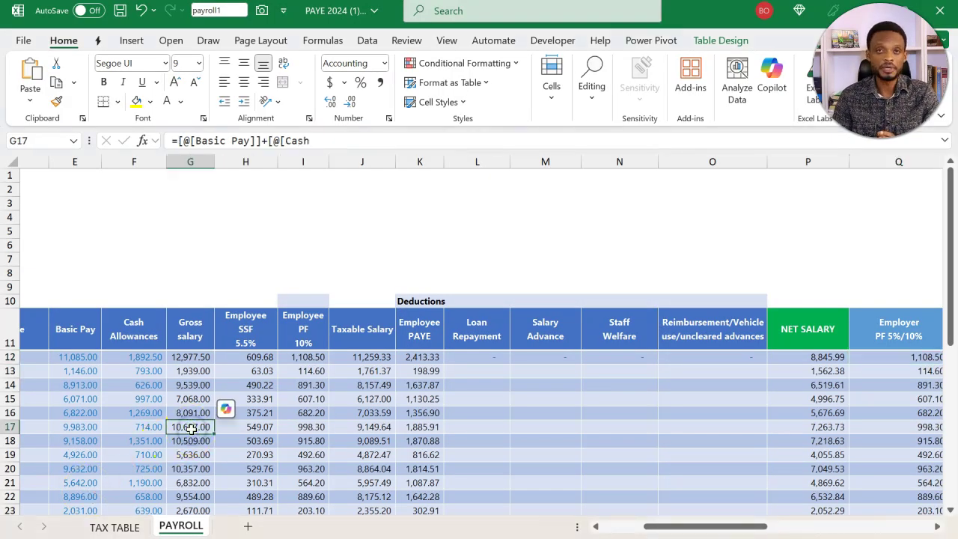
scroll(192, 428, left, 4)
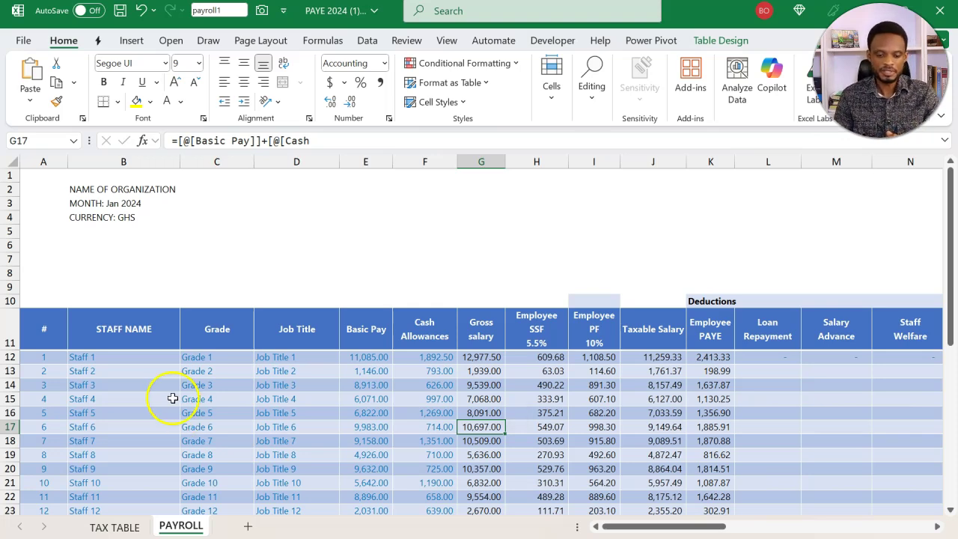
click(144, 370)
click(226, 366)
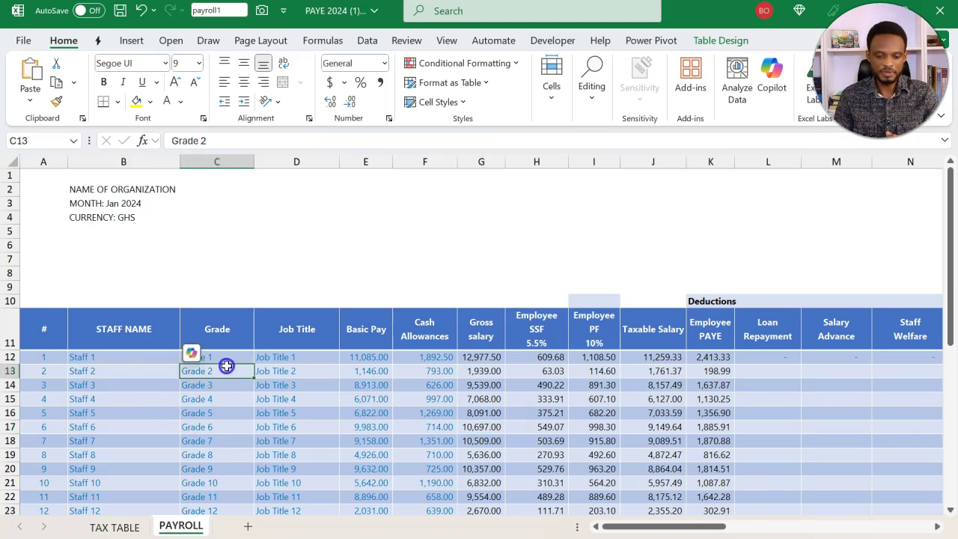
click(285, 368)
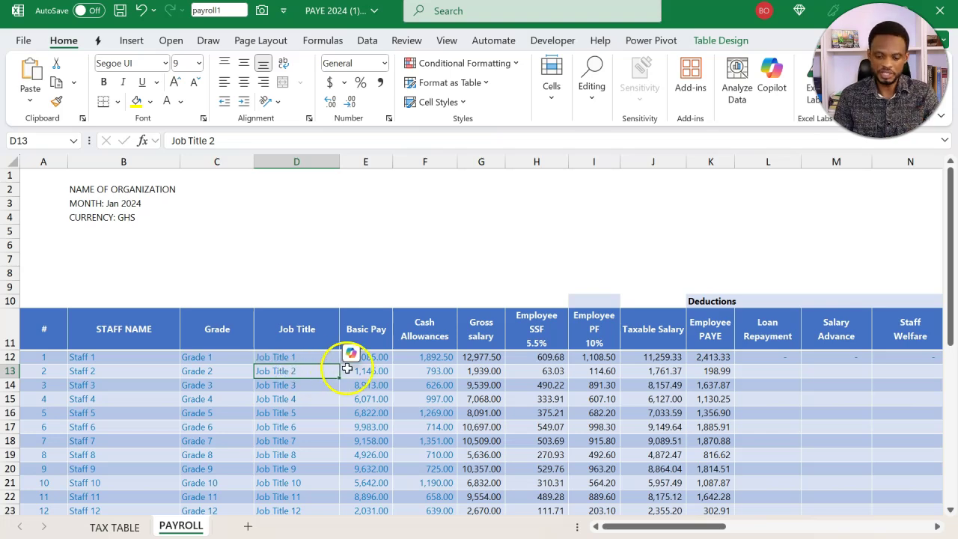
click(482, 161)
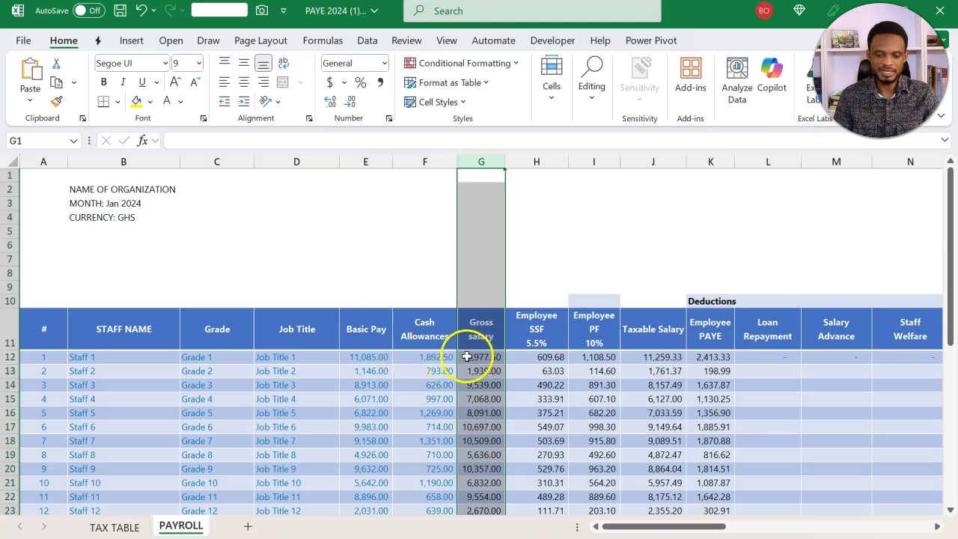
click(424, 359)
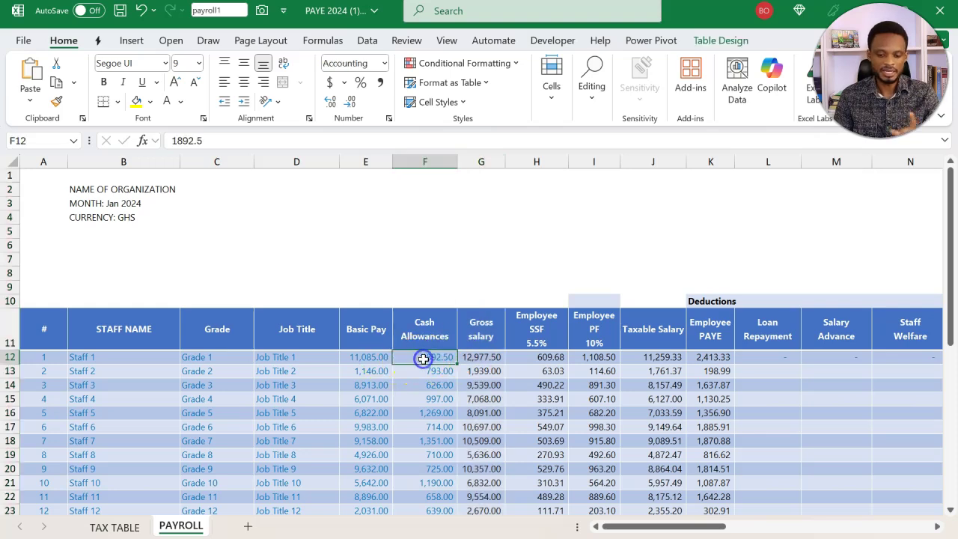
click(534, 358)
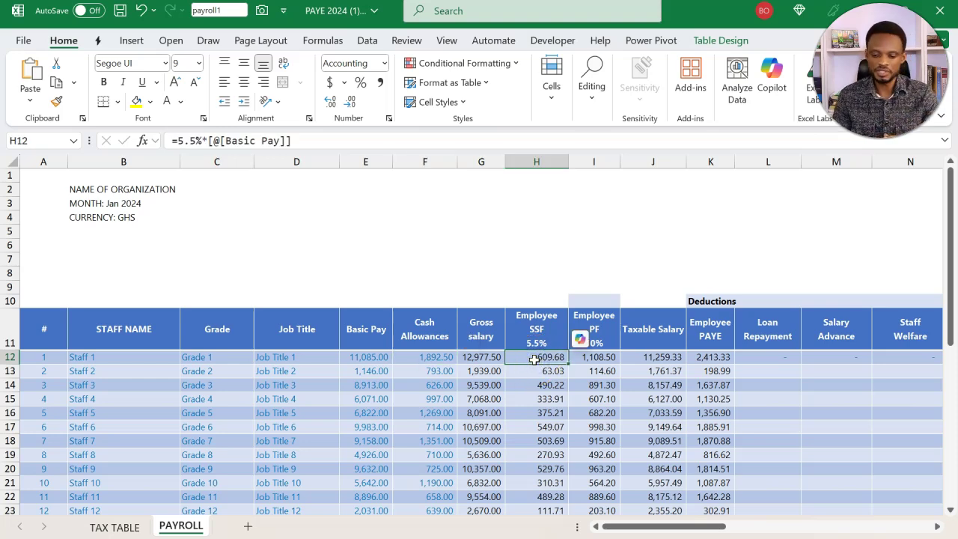
click(605, 371)
scroll(604, 371, right, 2)
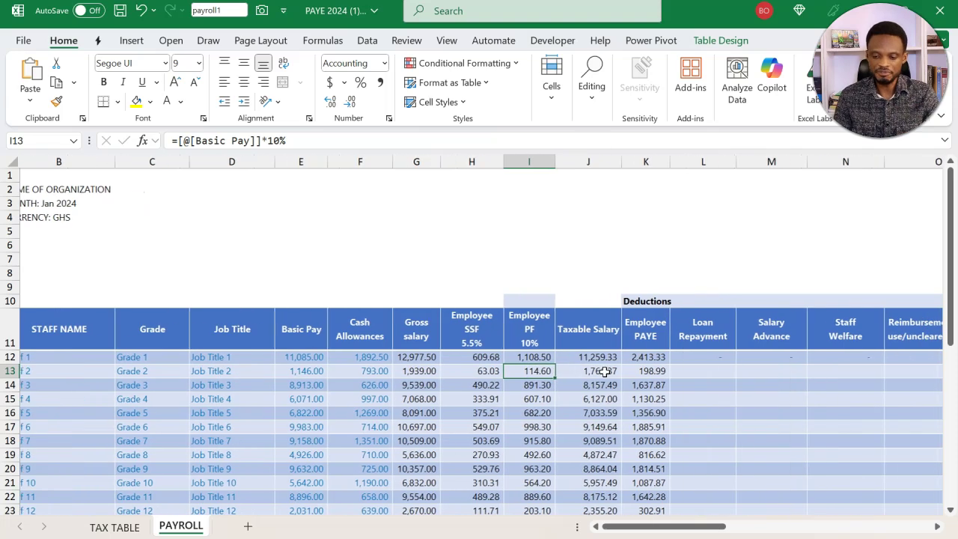
Inspect the Taxable Salary column and the formula behind Employee PAYE for the first staff member.
click(571, 357)
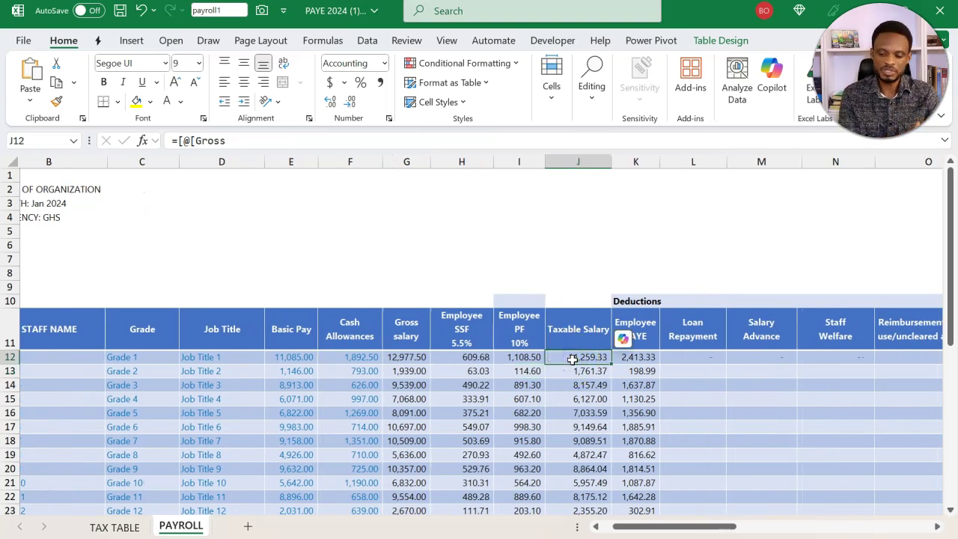
click(574, 161)
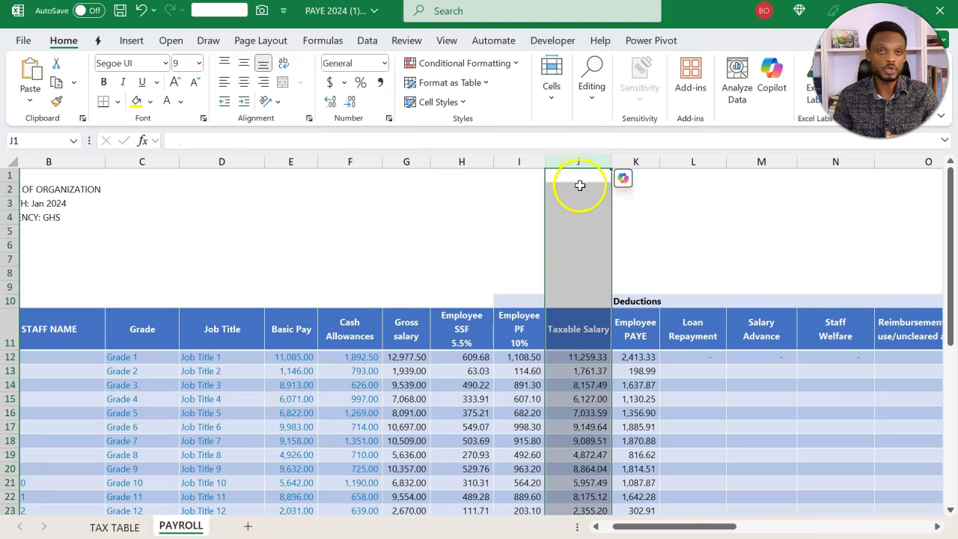
click(646, 358)
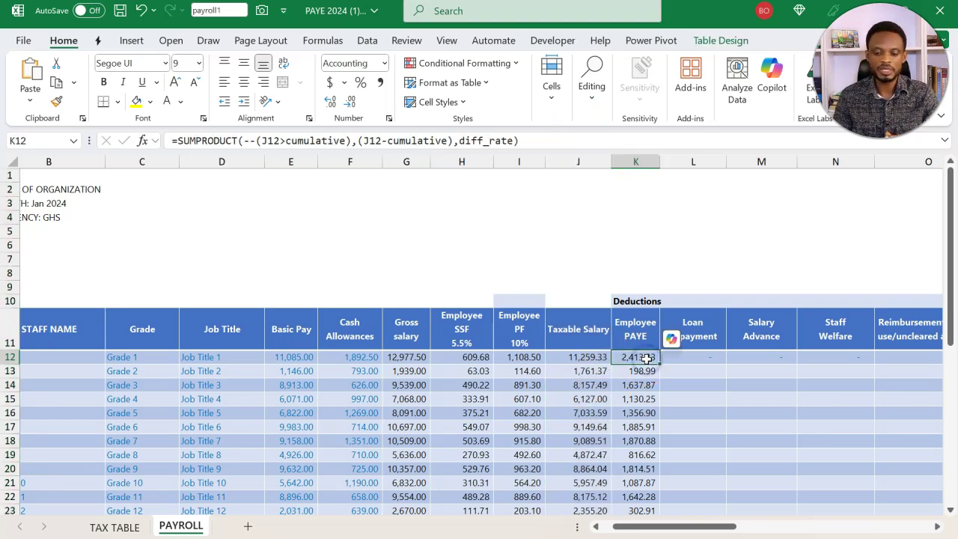
scroll(646, 358, right, 1)
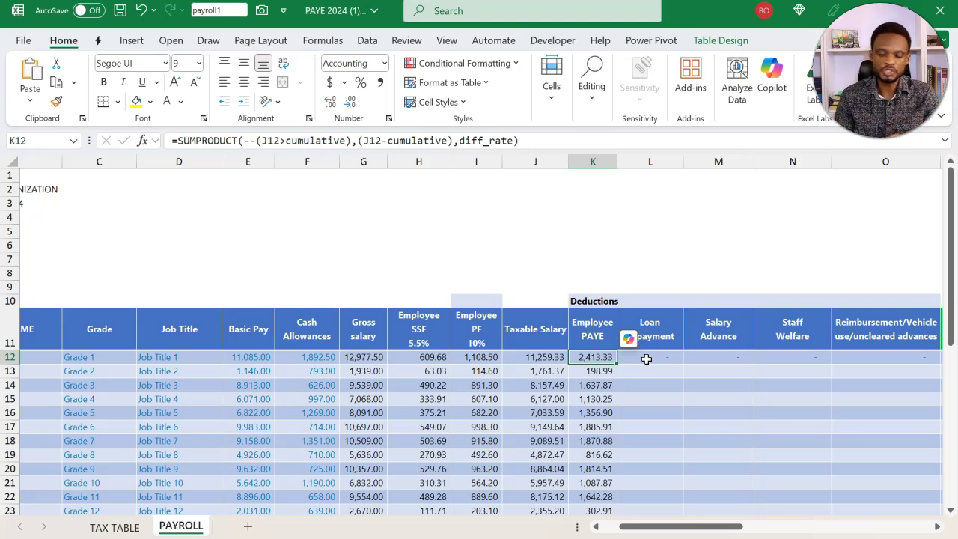
Review the deduction columns from Loan Repayment to uncleared advances and the Net Salary formula in the payroll table.
key(Right)
key(Right)
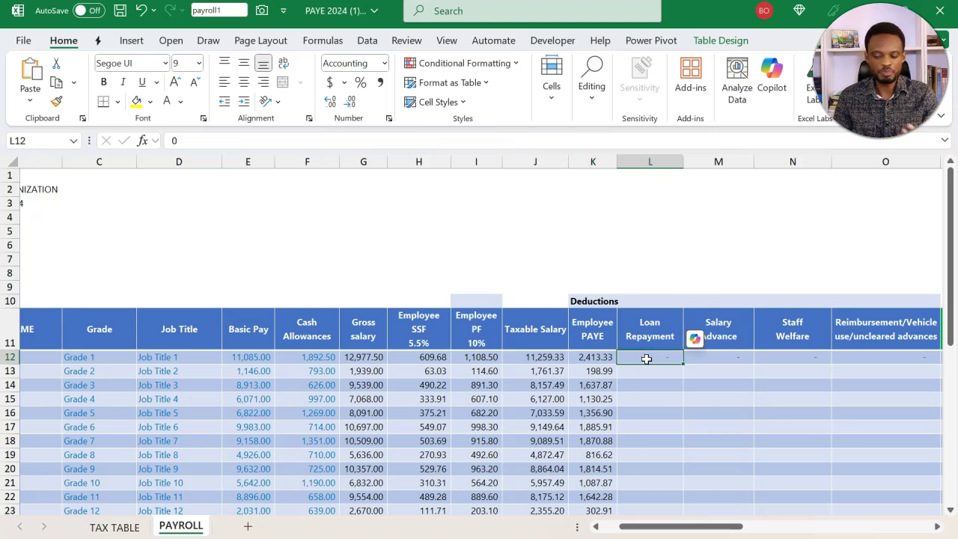
key(Right)
key(Right)
key(Right)
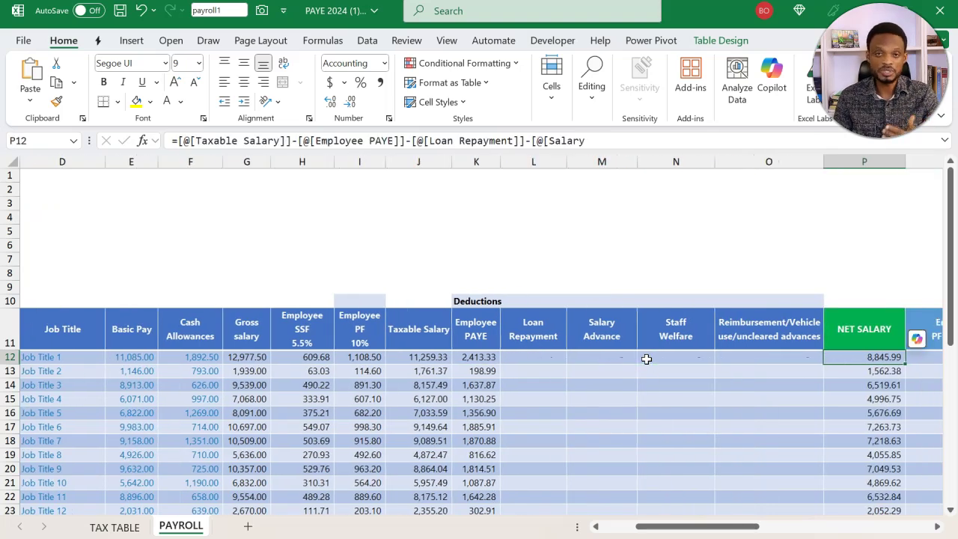
key(Left)
key(Left)
key(Left)
key(Right)
key(Right)
key(Right)
key(Right)
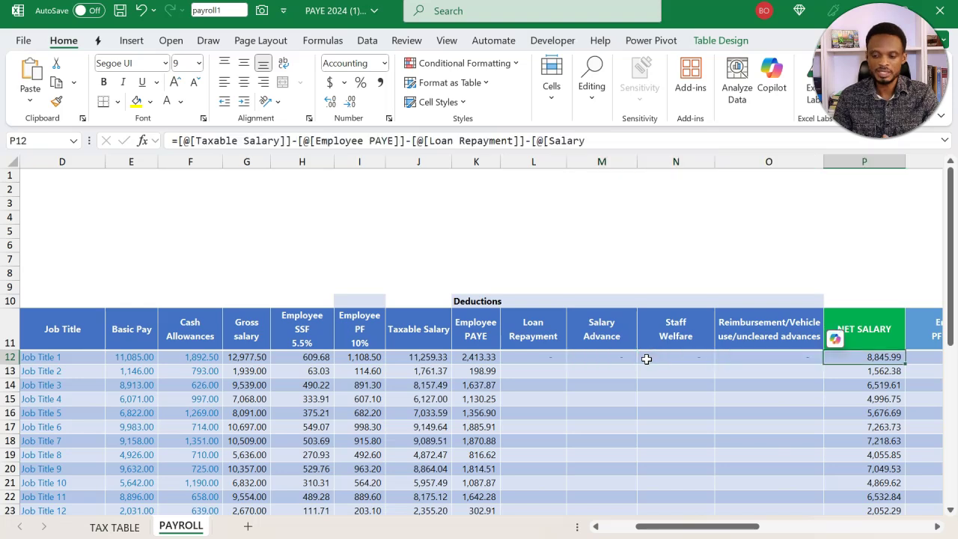
click(759, 370)
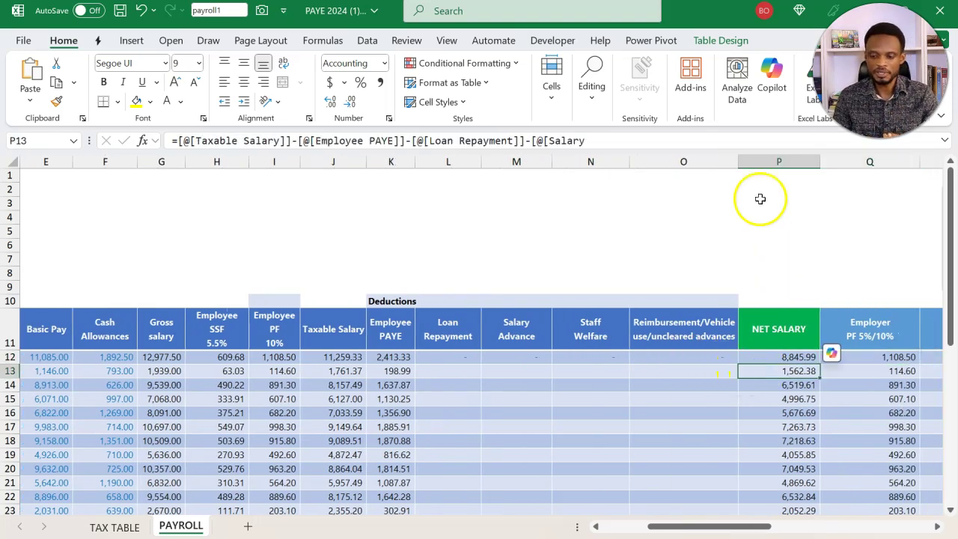
click(768, 163)
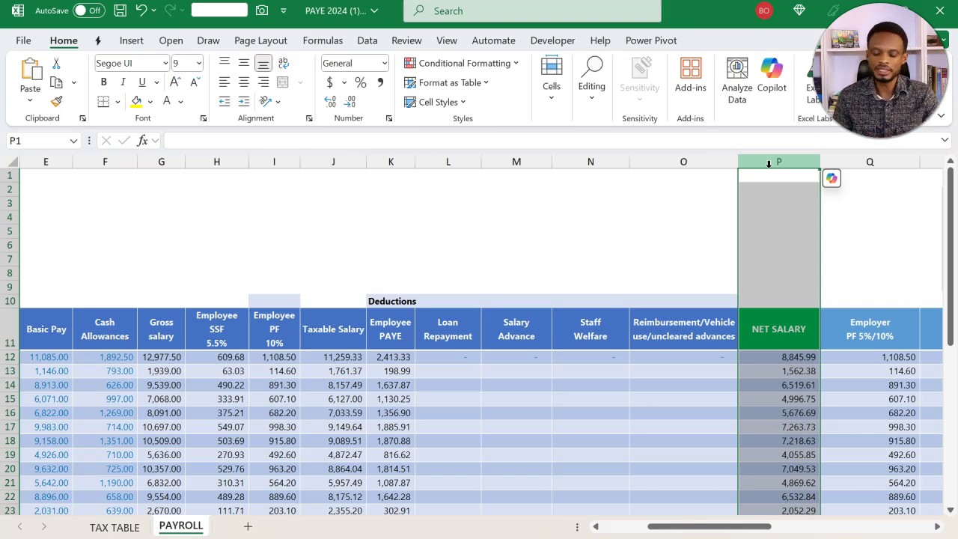
click(770, 327)
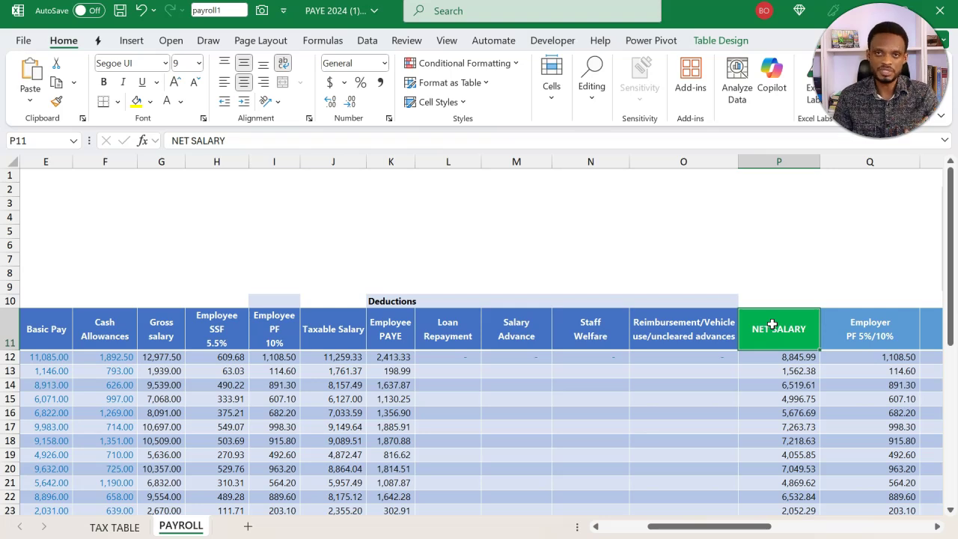
click(754, 358)
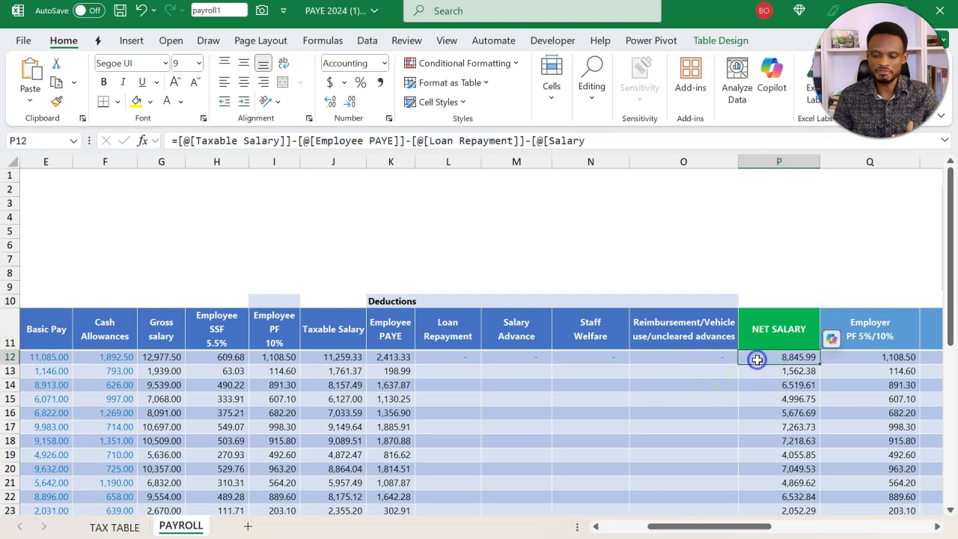
scroll(757, 359, right, 2)
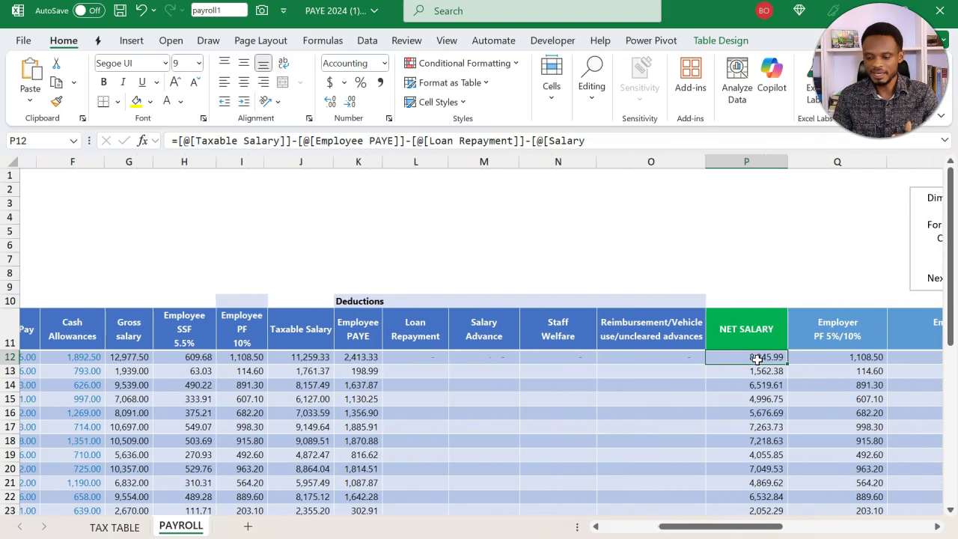
scroll(757, 359, left, 2)
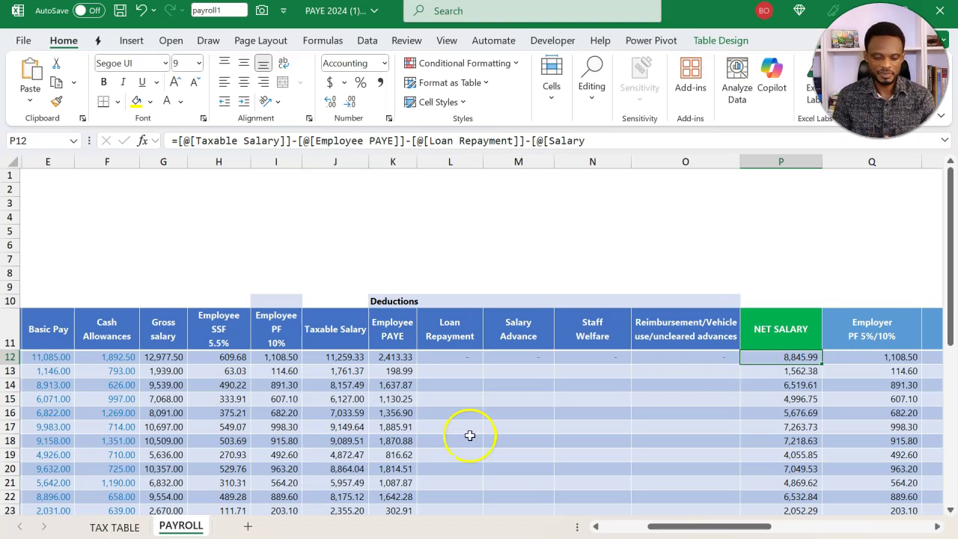
Examine the chargeable bands and percentage rates on the TAX TABLE sheet.
click(115, 527)
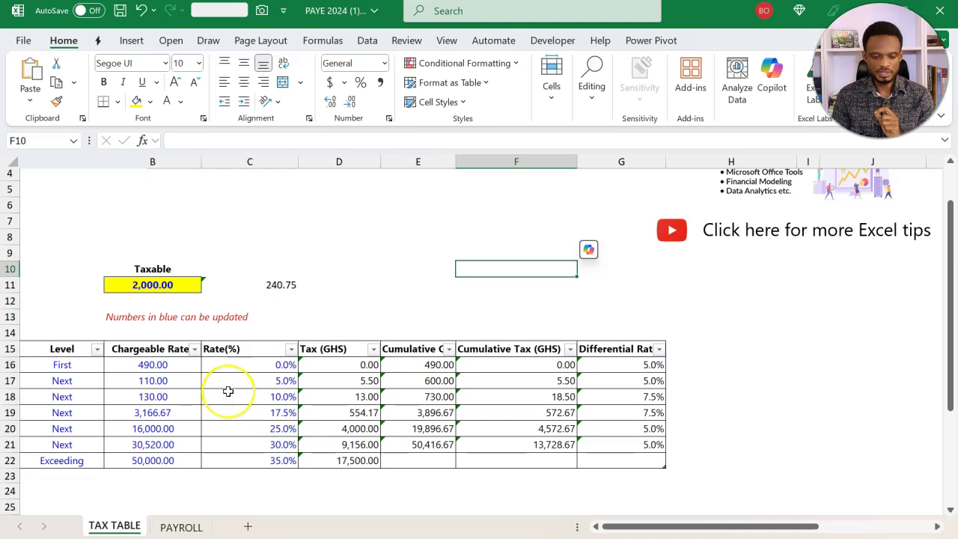
scroll(227, 390, down, 1)
scroll(228, 391, right, 1)
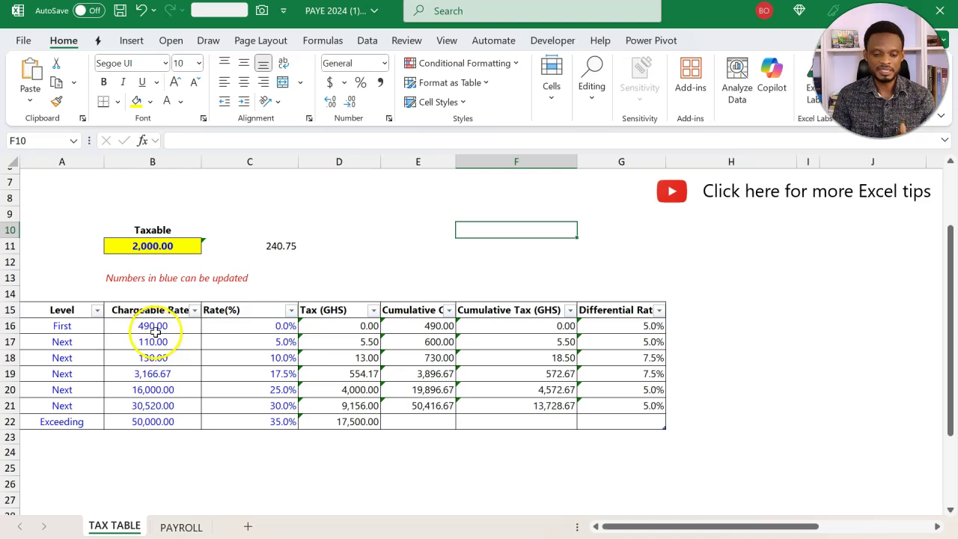
drag(154, 329, 179, 415)
click(262, 329)
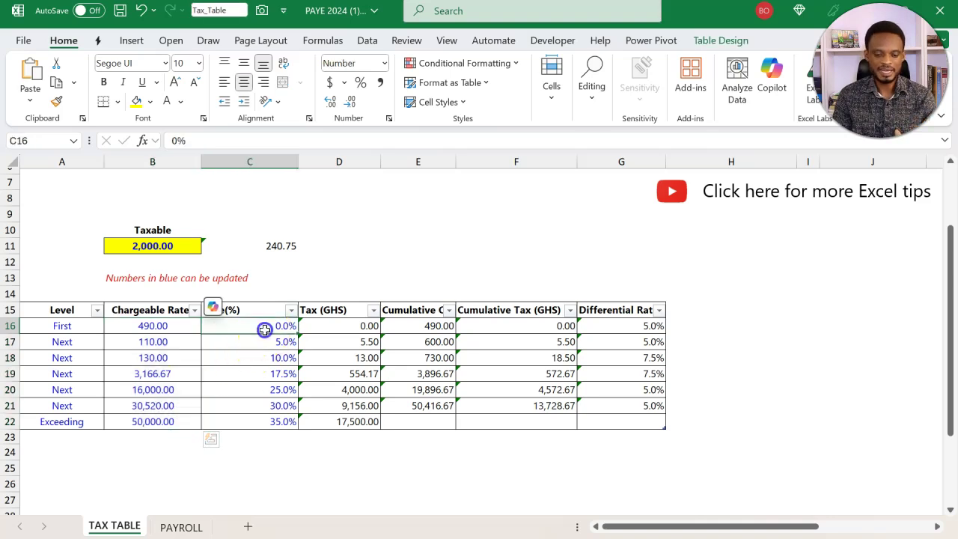
click(262, 368)
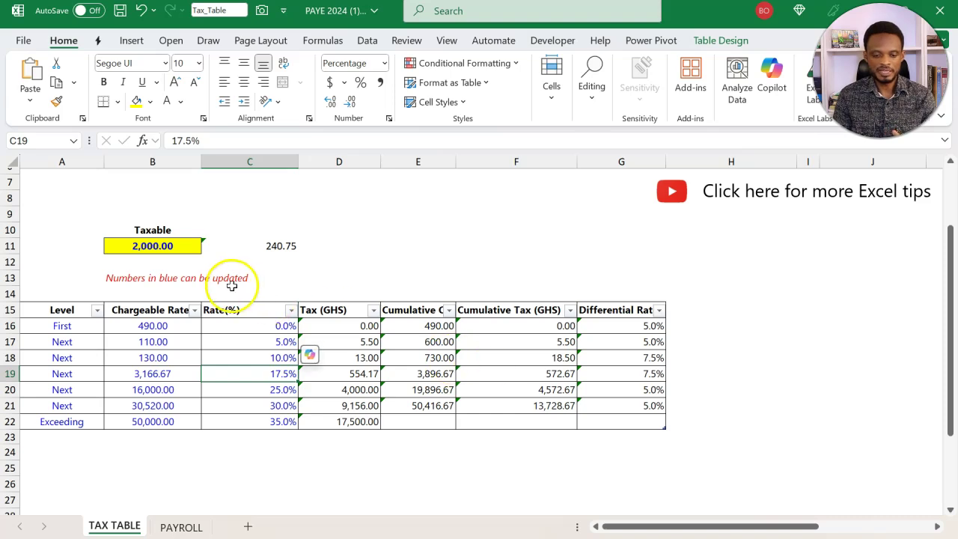
Check the PAYE formula beside the Taxable cell above the tax table, and set the taxable amount to 5,000.
click(179, 251)
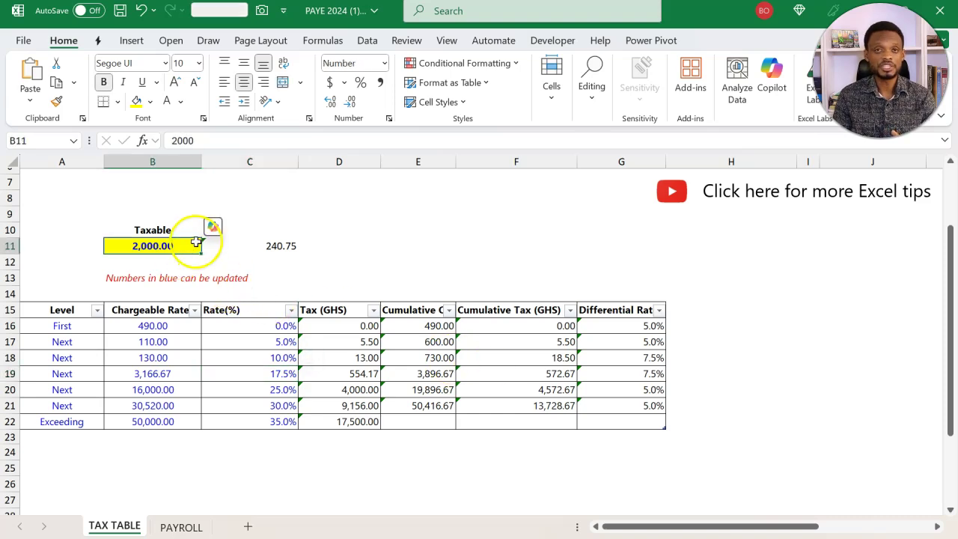
click(267, 248)
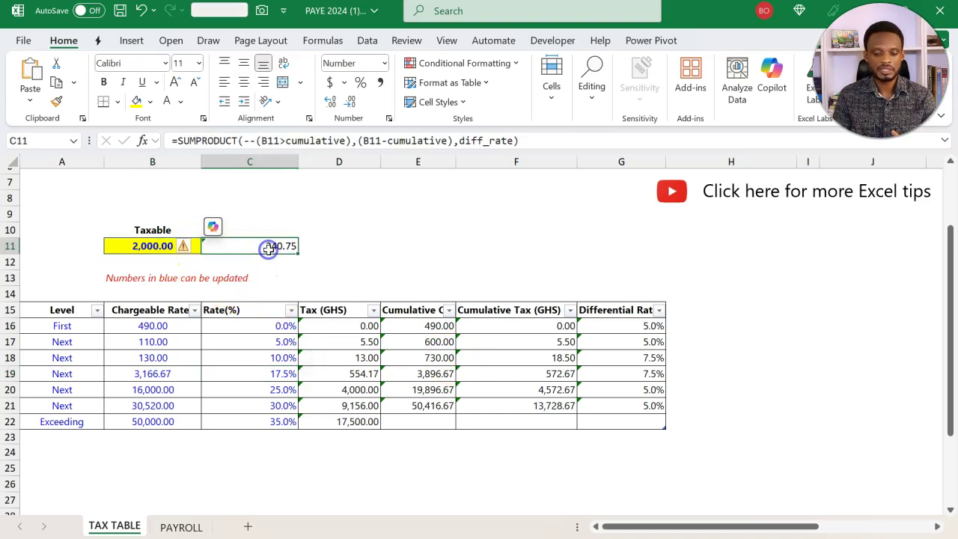
click(155, 249)
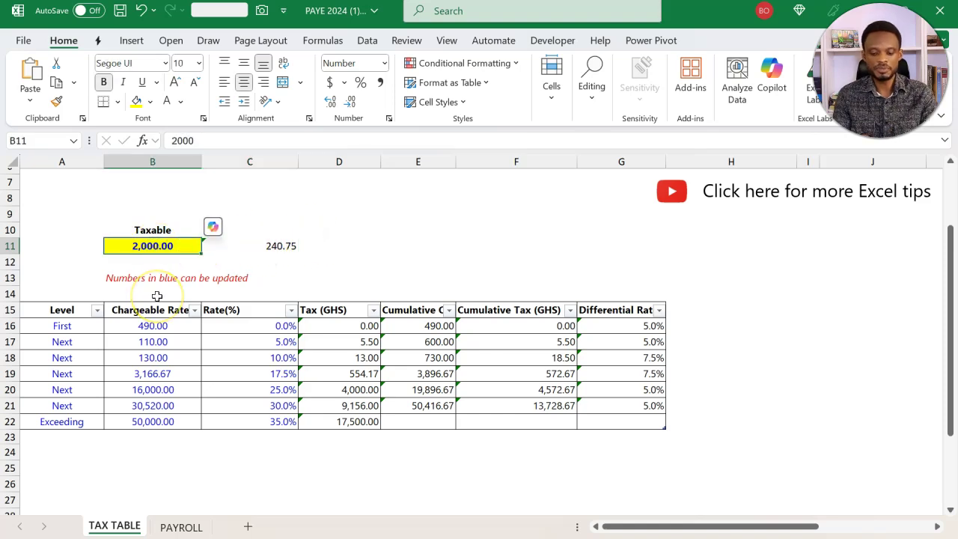
text(5,00)
text(0)
key(Tab)
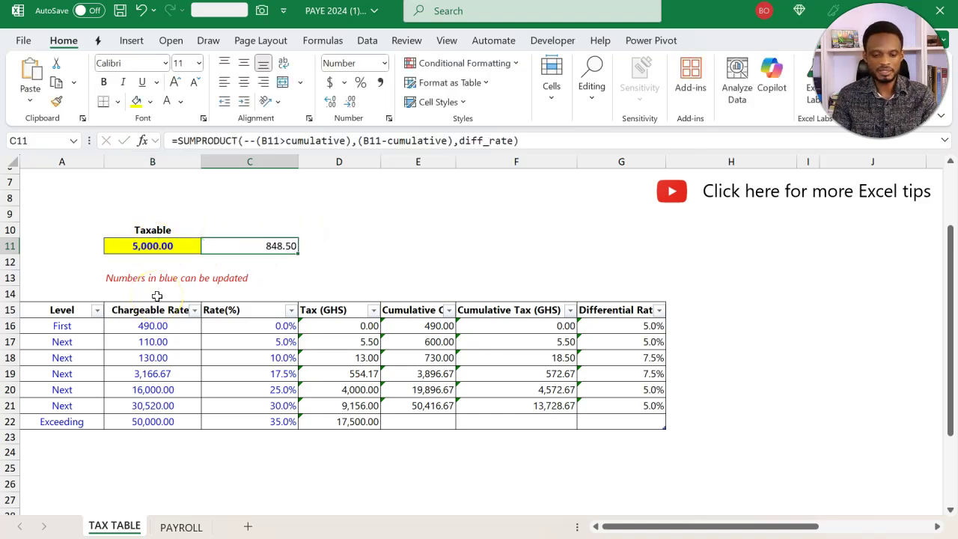
Switch to the Ghana Revenue Authority PAYE schedule workbook and review row 18 from Basic Salary to Total Tax Payable to GRA.
click(286, 294)
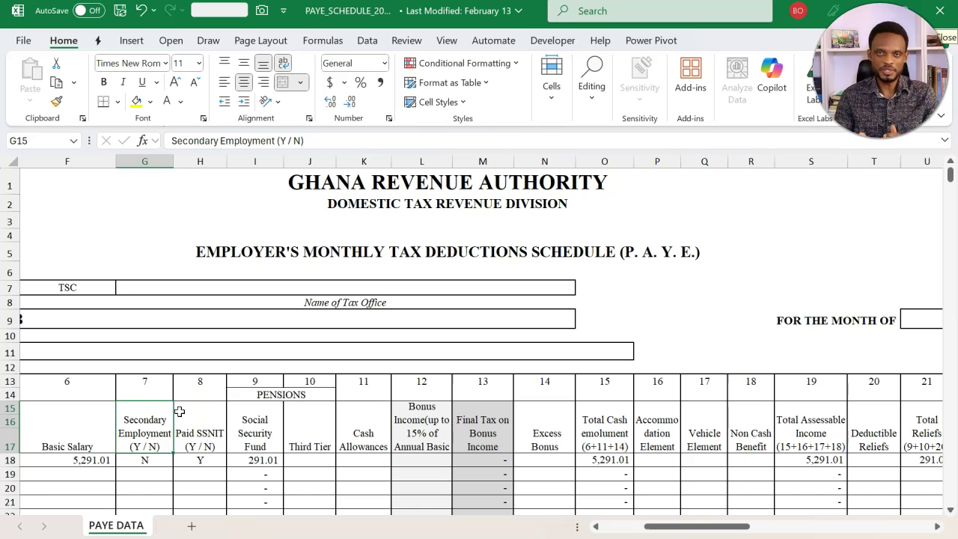
click(101, 458)
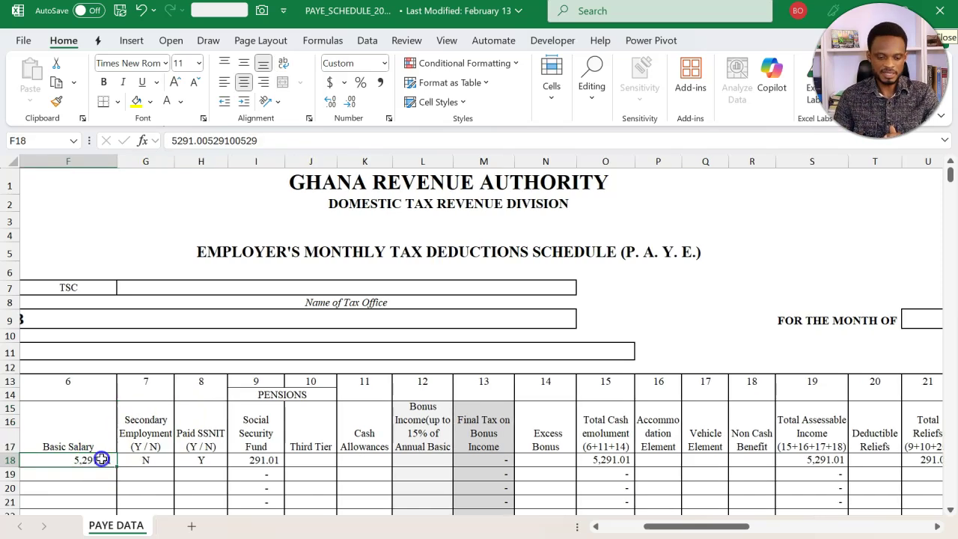
click(251, 460)
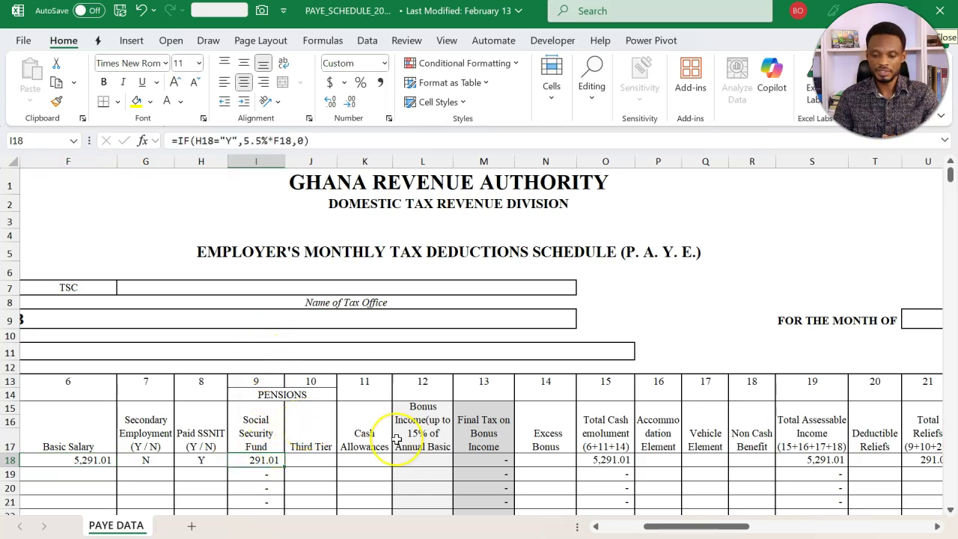
scroll(397, 437, right, 5)
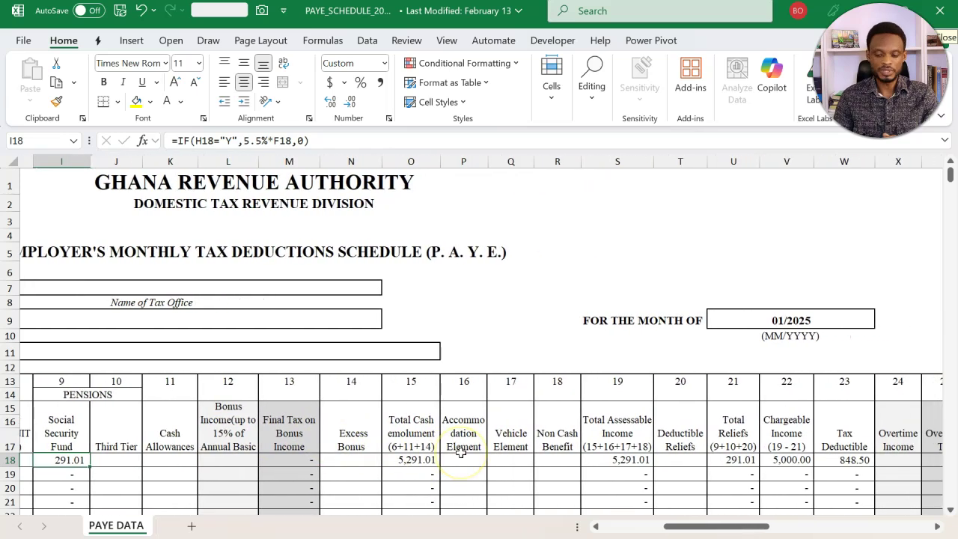
scroll(461, 452, right, 2)
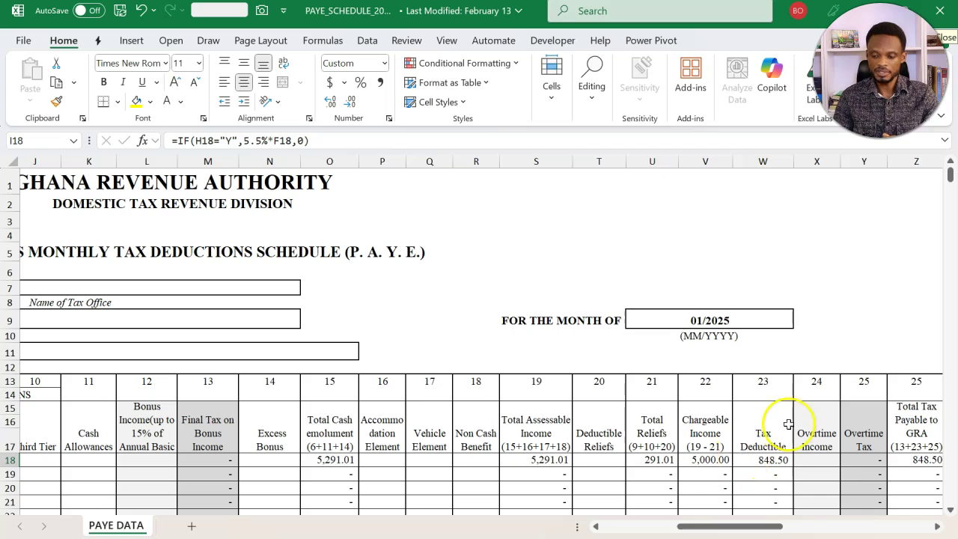
scroll(736, 453, right, 2)
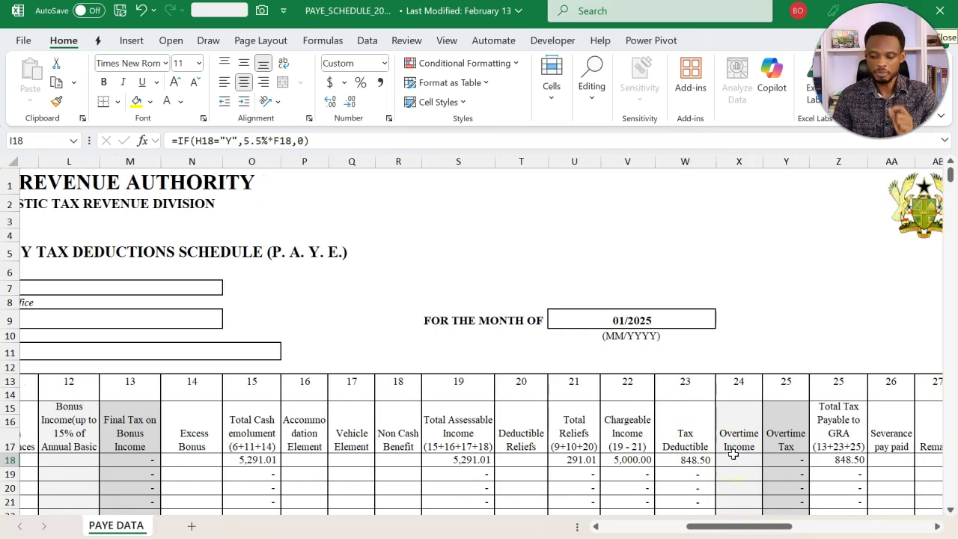
Return to the PAYE 2024 workbook and check the formula beside the Taxable cell and the Net Salary formula on the PAYROLL sheet.
key(alt+Tab)
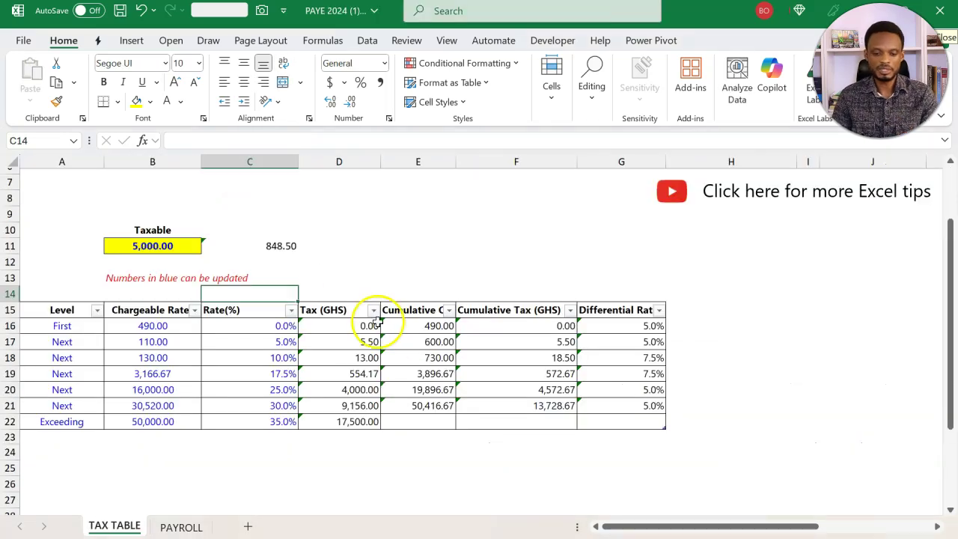
click(279, 247)
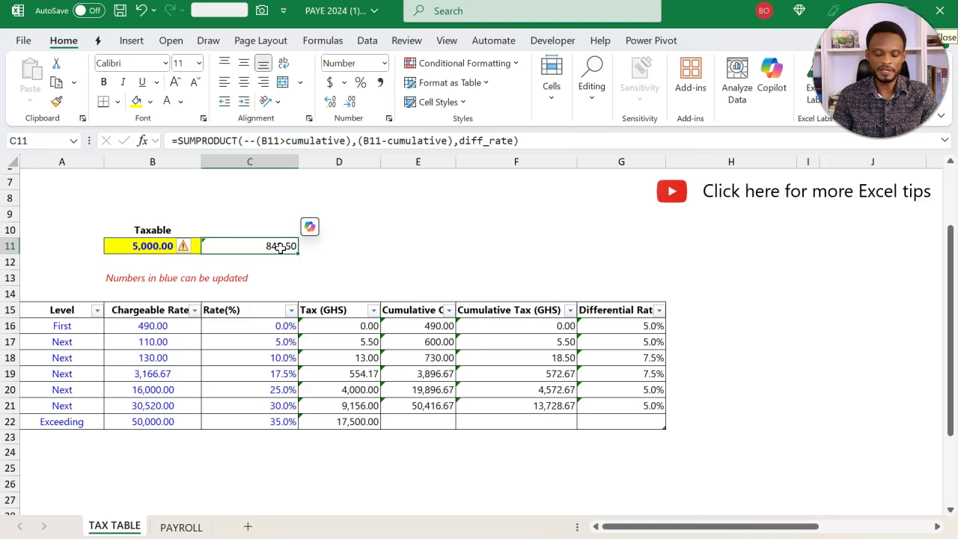
click(158, 525)
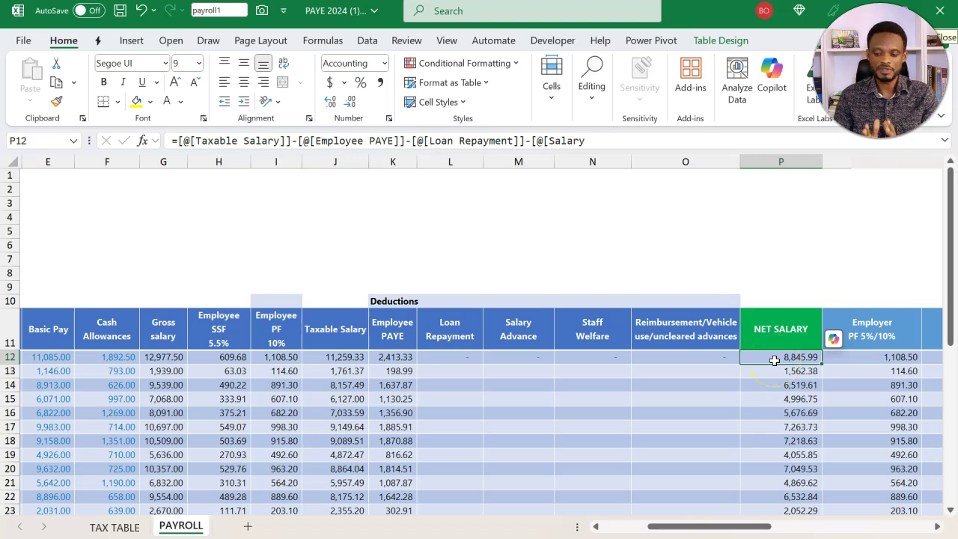
click(748, 361)
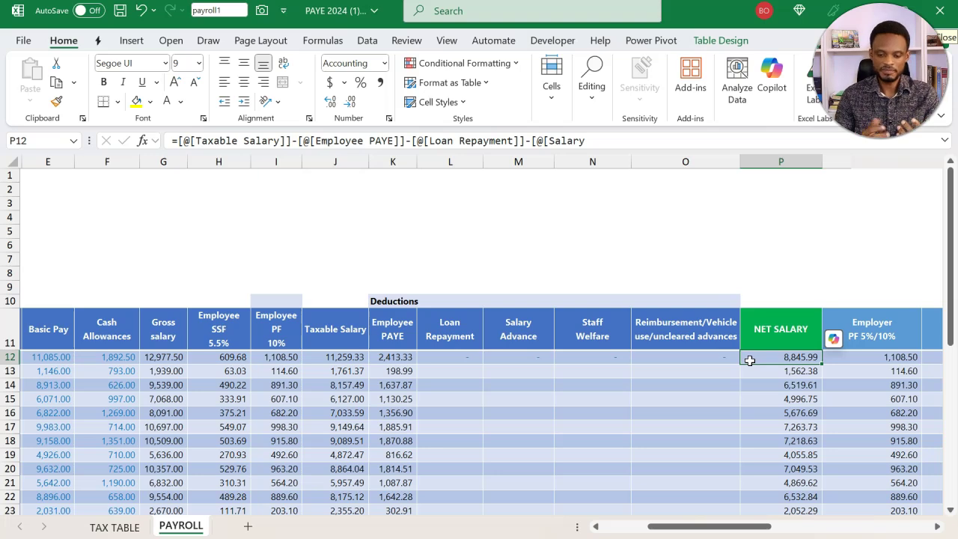
click(634, 360)
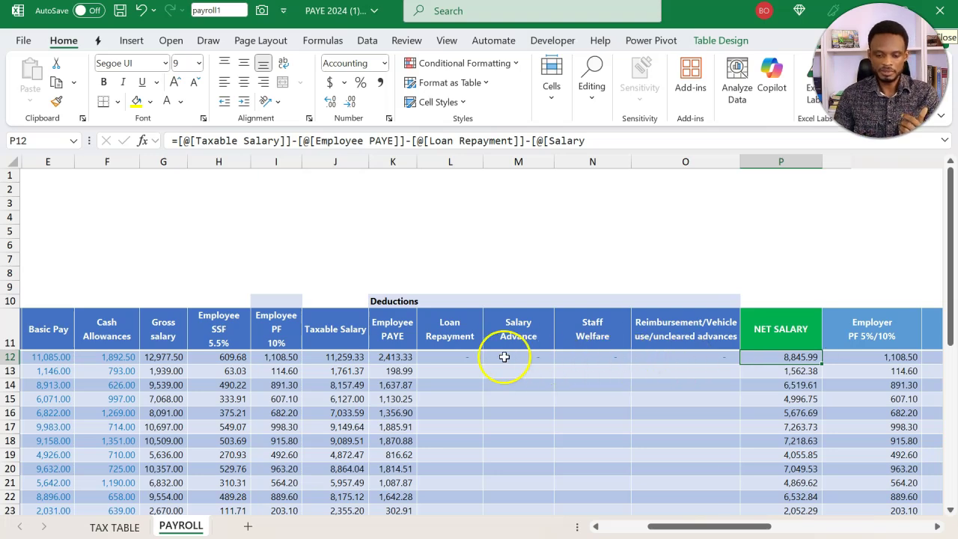
Copy the Basic Pay to Taxable Salary headers together with the first employee row, E11:J12, on the PAYROLL sheet.
scroll(504, 357, left, 3)
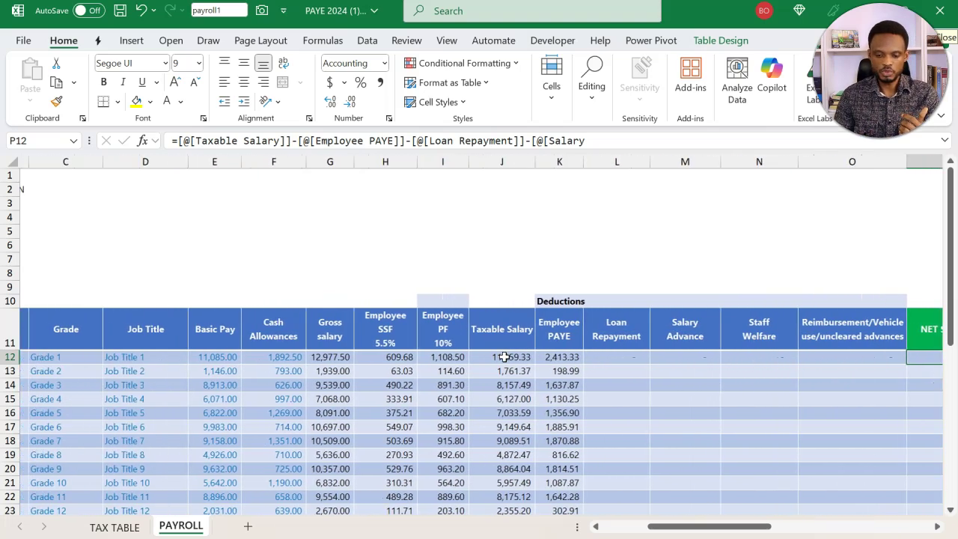
click(214, 332)
drag(213, 333, 522, 359)
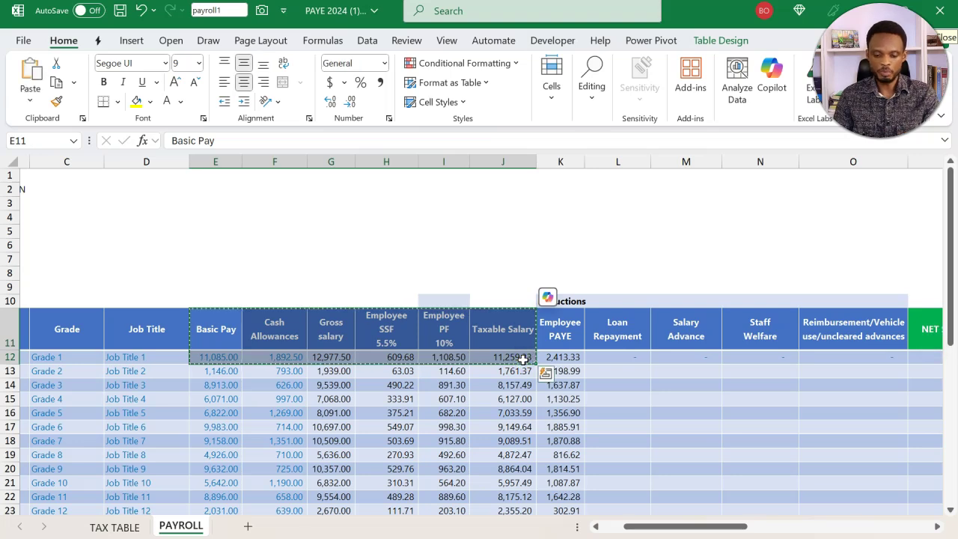
Paste the copied payroll cells as transposed values at J15 on the TAX TABLE sheet.
click(128, 526)
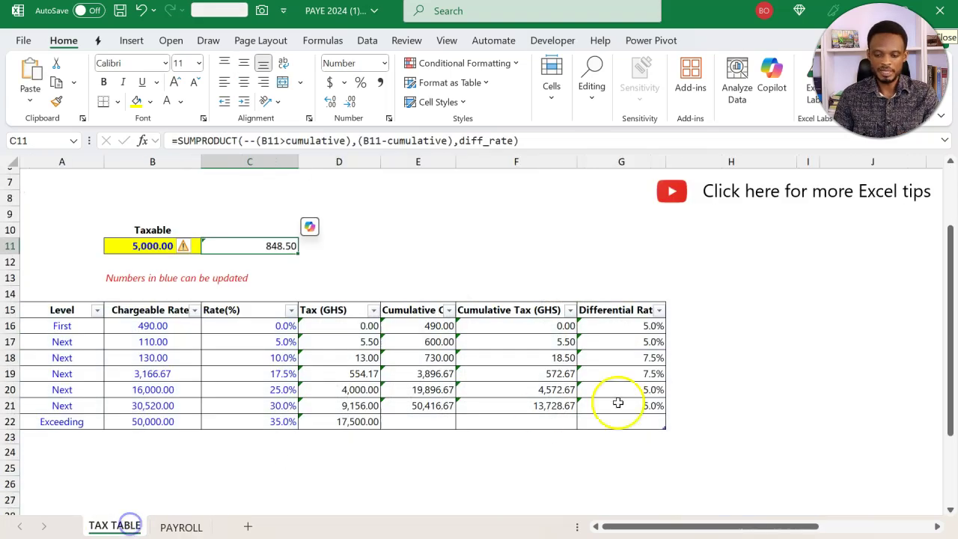
click(740, 315)
scroll(740, 317, right, 2)
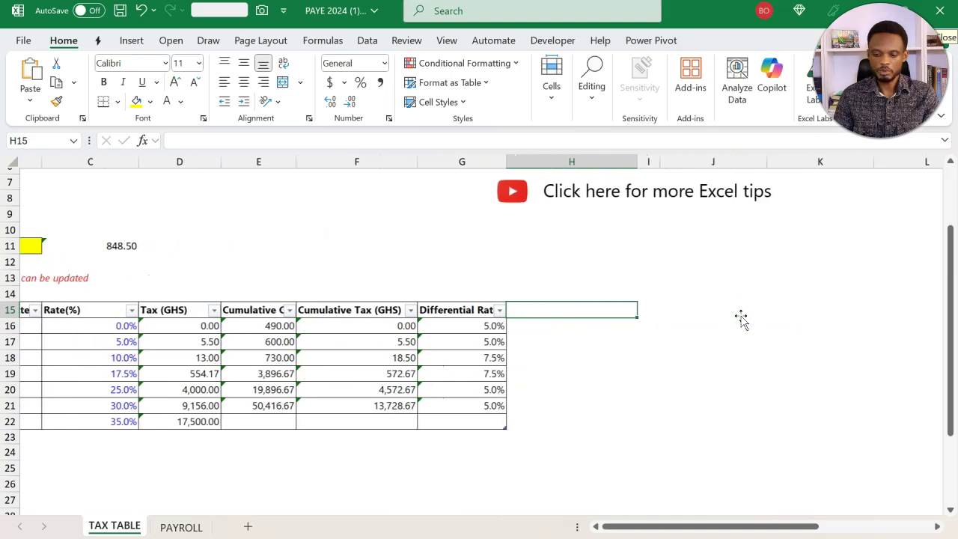
click(689, 306)
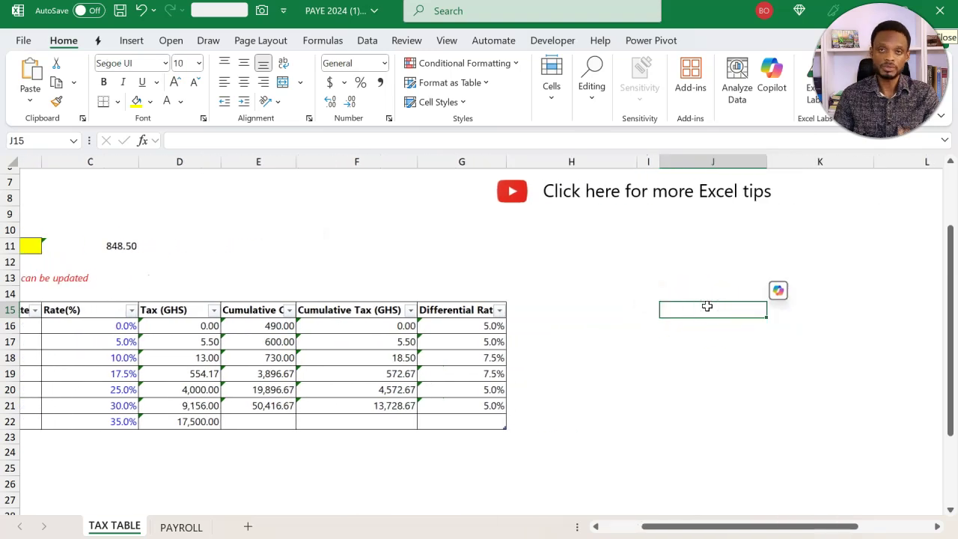
key(ctrl+alt+v)
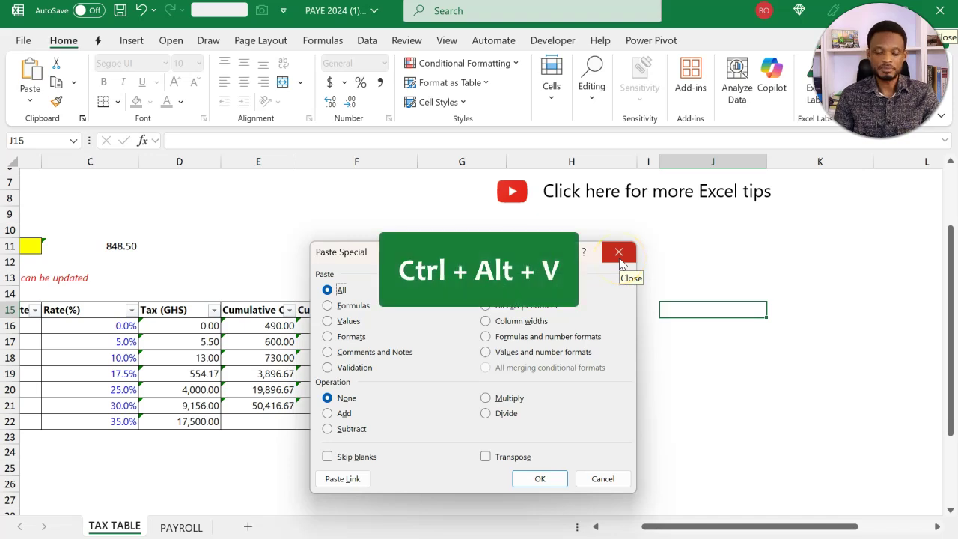
click(498, 457)
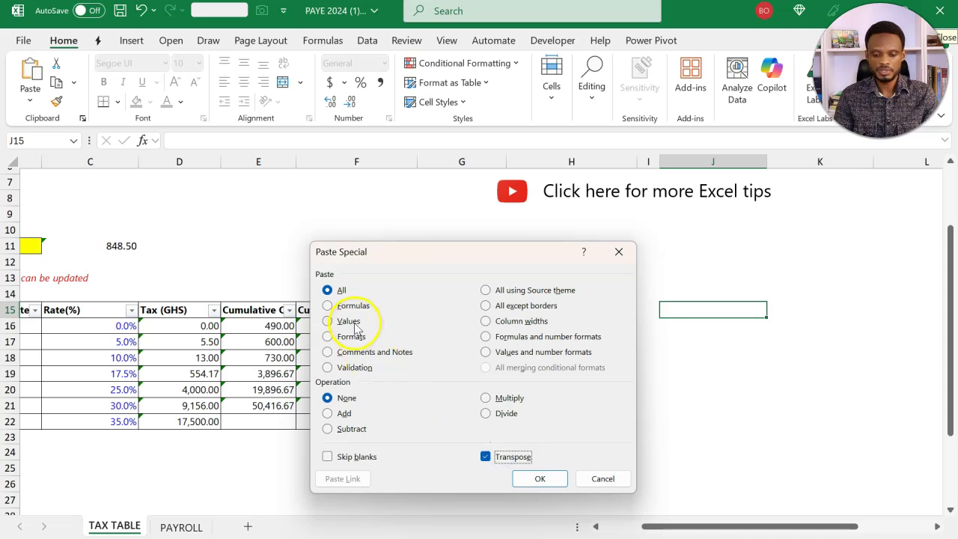
click(329, 321)
click(538, 478)
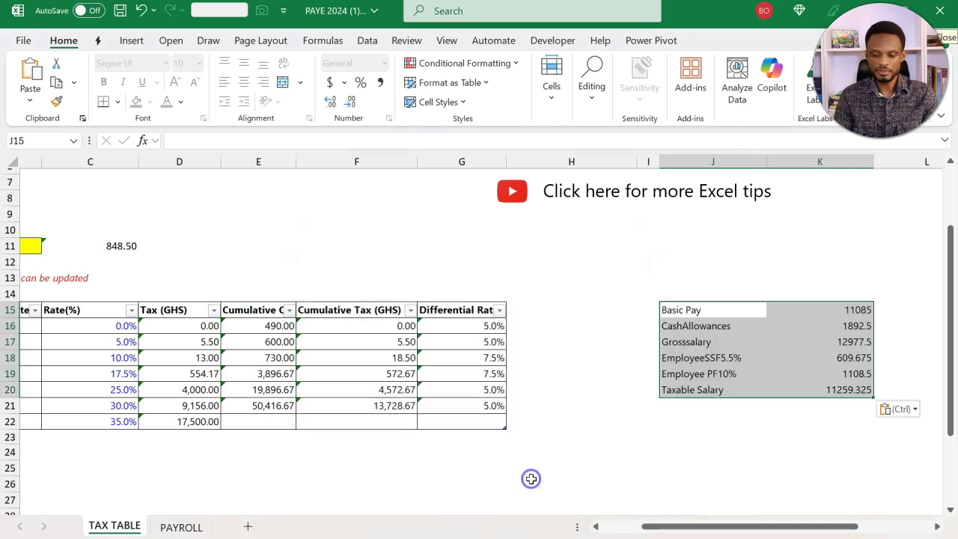
Format the pasted amounts in K15:K20 as numbers with thousands separators and two decimals.
scroll(662, 404, right, 3)
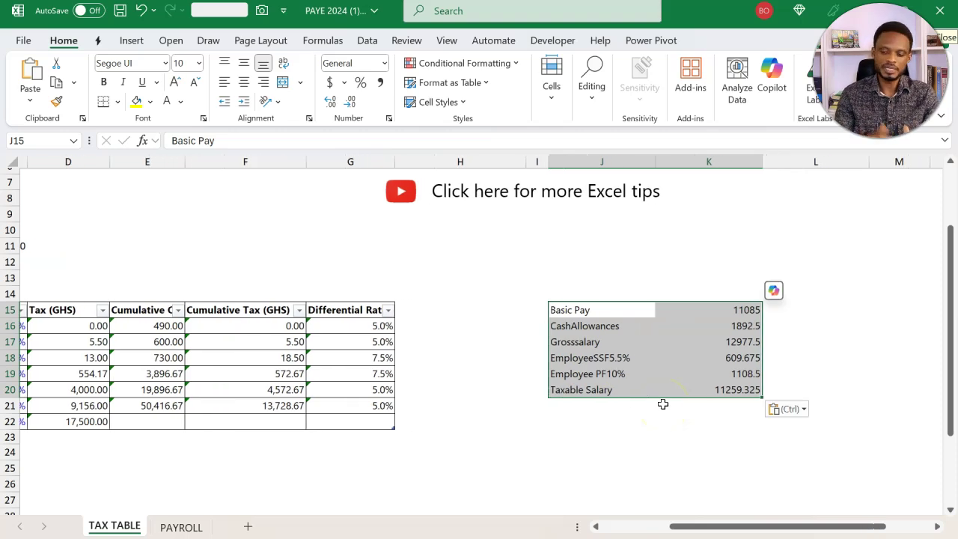
click(719, 314)
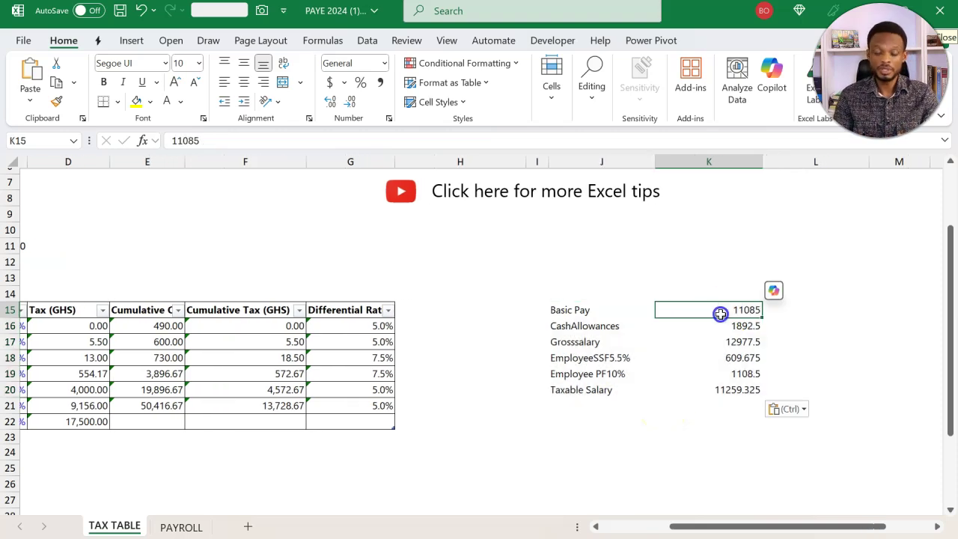
drag(719, 317, 725, 388)
key(ctrl+shift+1)
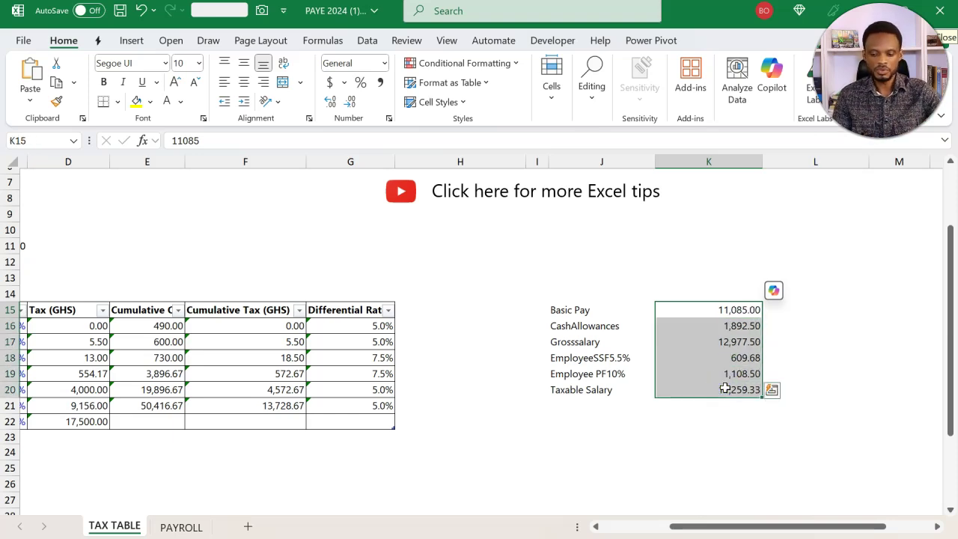
click(725, 387)
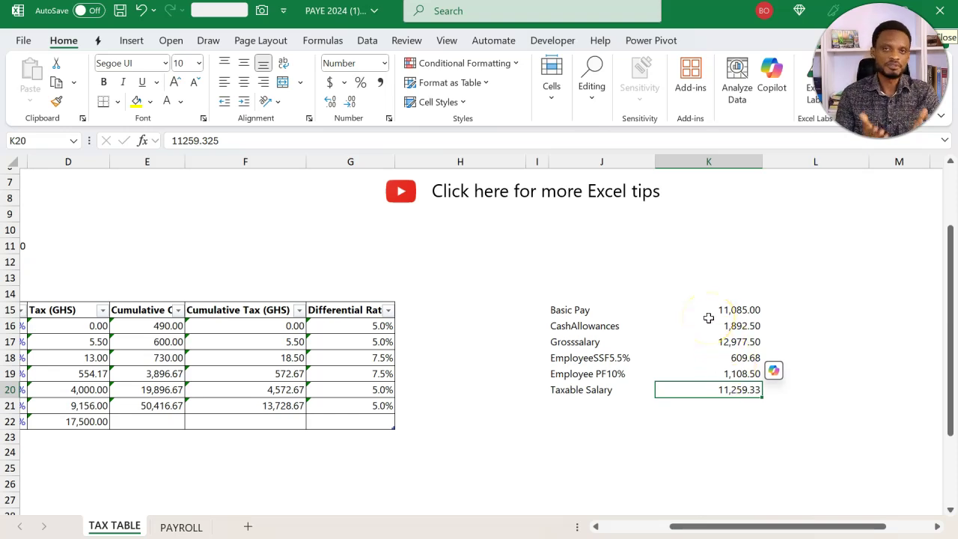
Set the font colour of the Basic Pay and Cash Allowances amounts in K15:K16 to the recently used blue.
drag(708, 317, 708, 325)
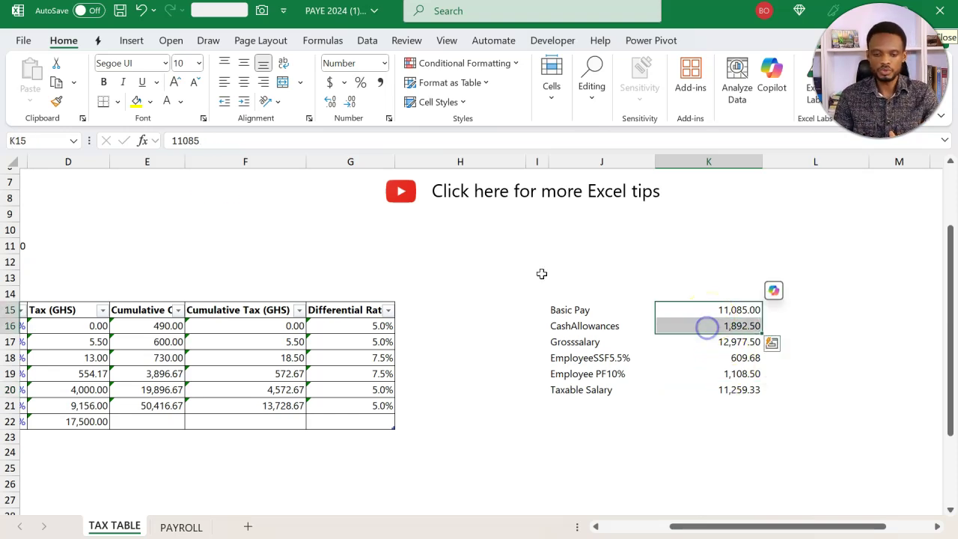
click(180, 101)
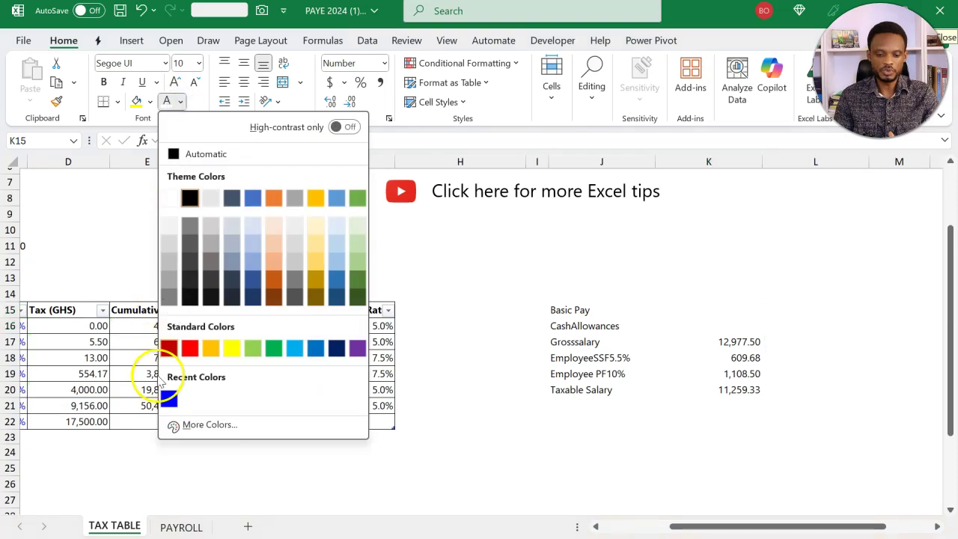
click(168, 398)
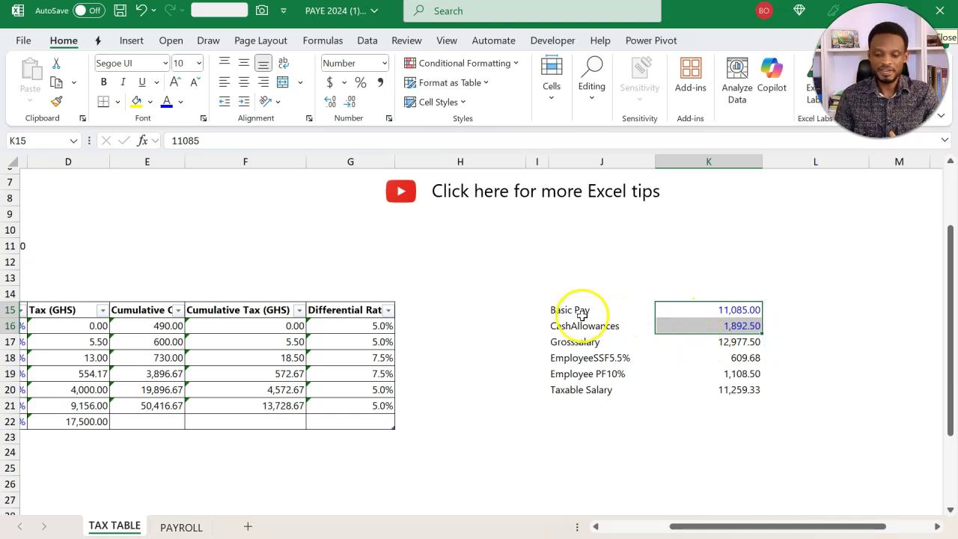
Replace the Gross salary amount in K17 with the formula =K15+K16 and make it bold.
click(703, 341)
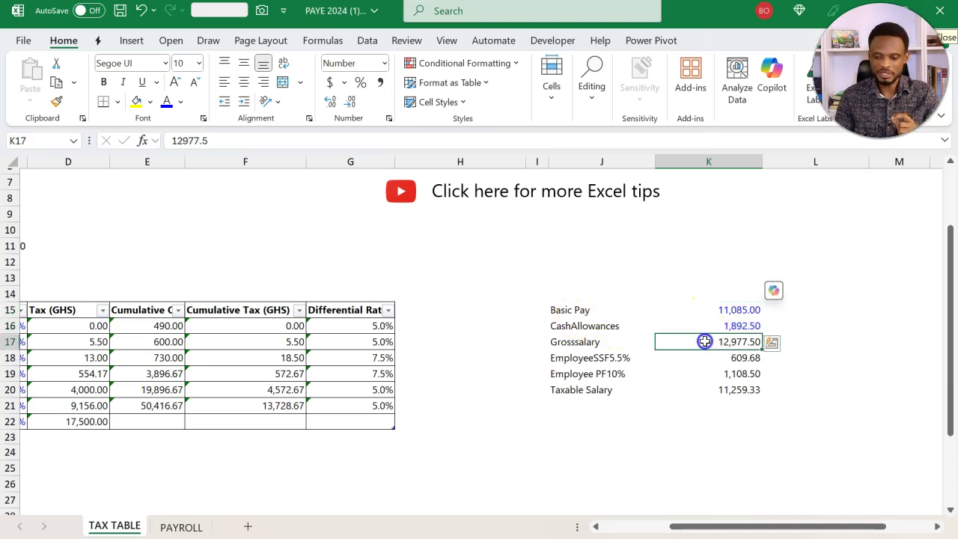
text(=)
key(Up)
key(Up)
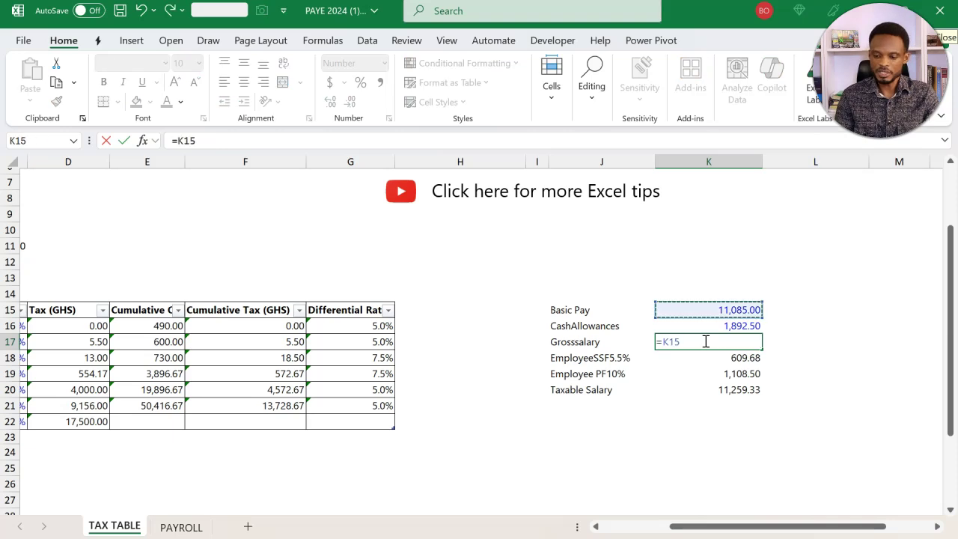
text(+)
key(Up)
key(Return)
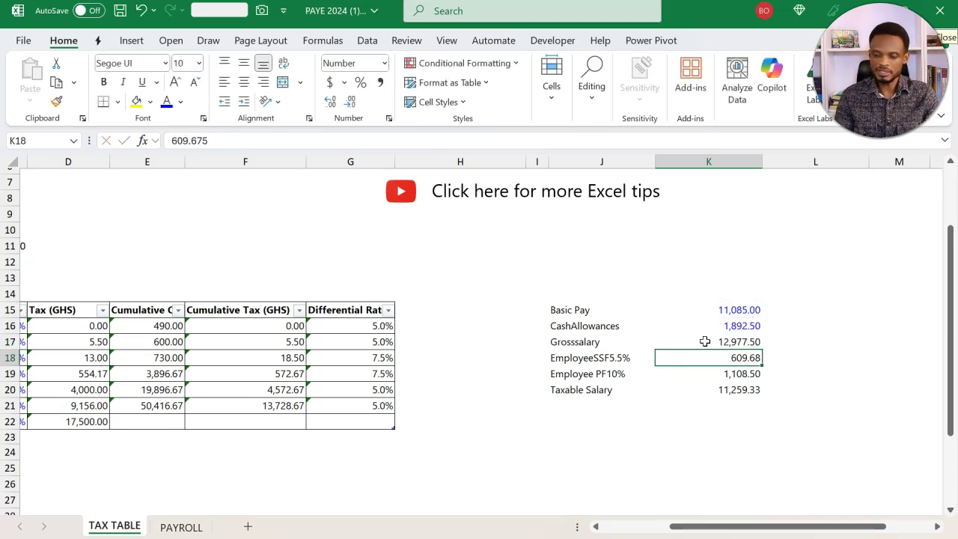
click(737, 339)
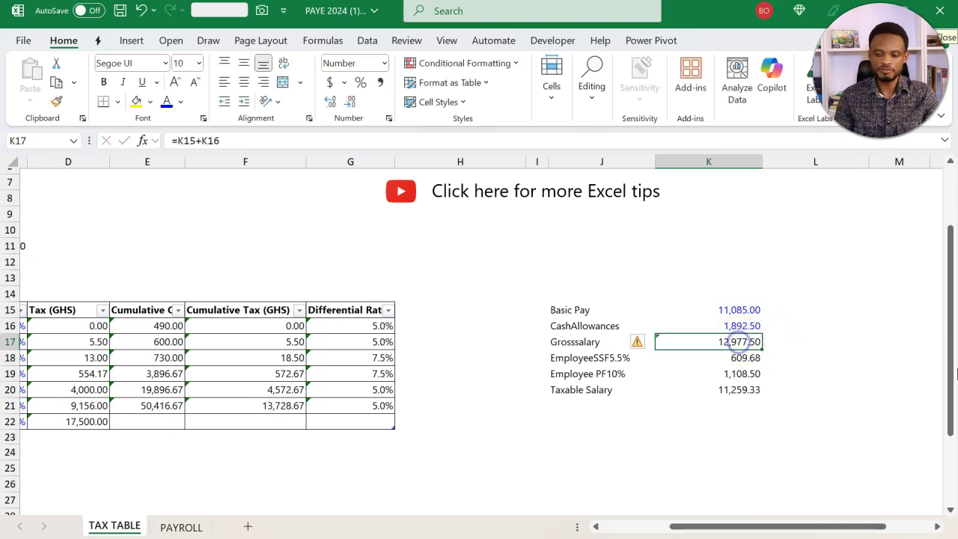
key(ctrl+b)
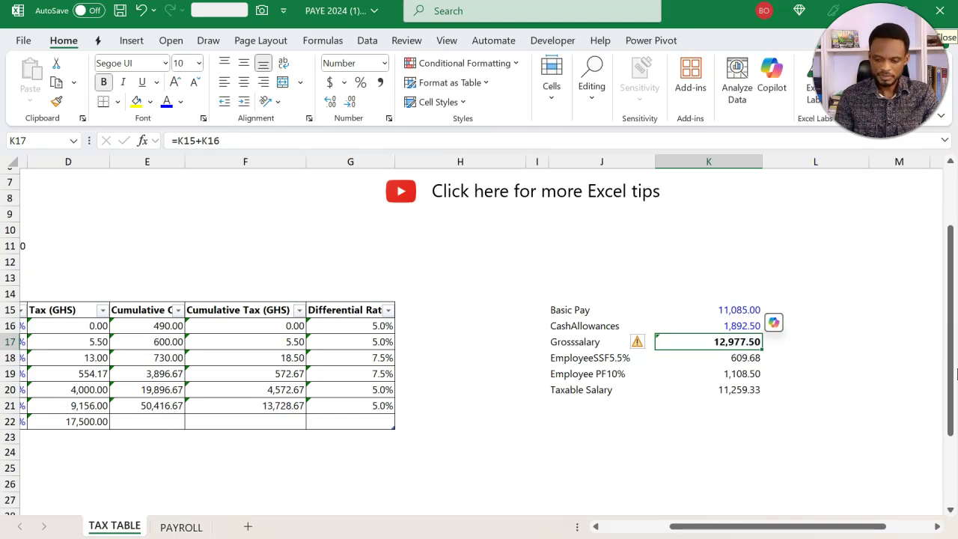
Replace the Employee SSF 5.5% amount in K18 with the formula =K15*5.5%.
click(725, 358)
text(=)
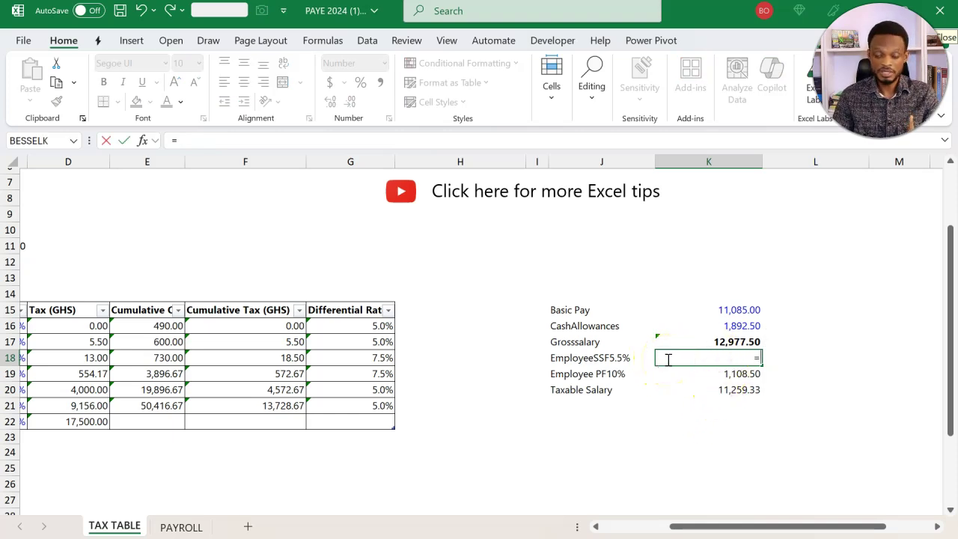
click(715, 311)
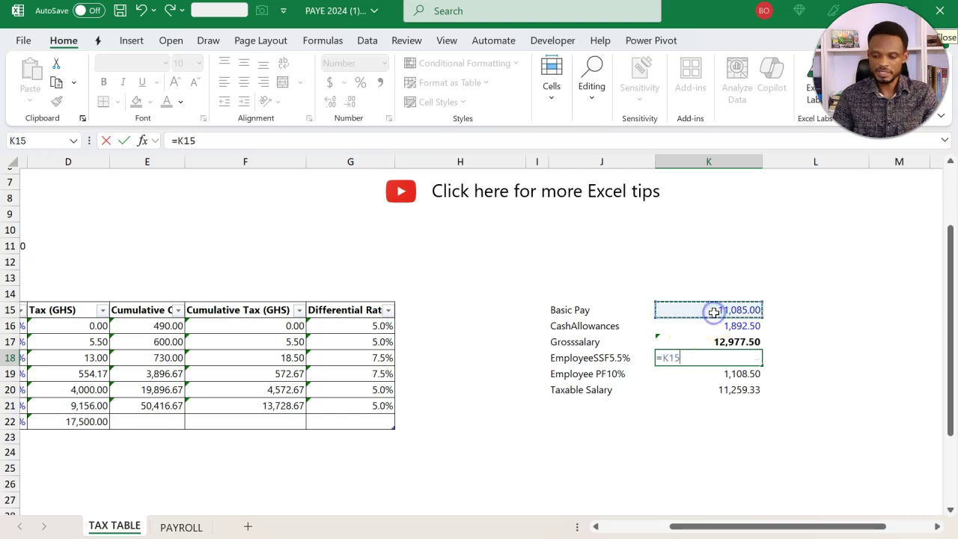
text(*)
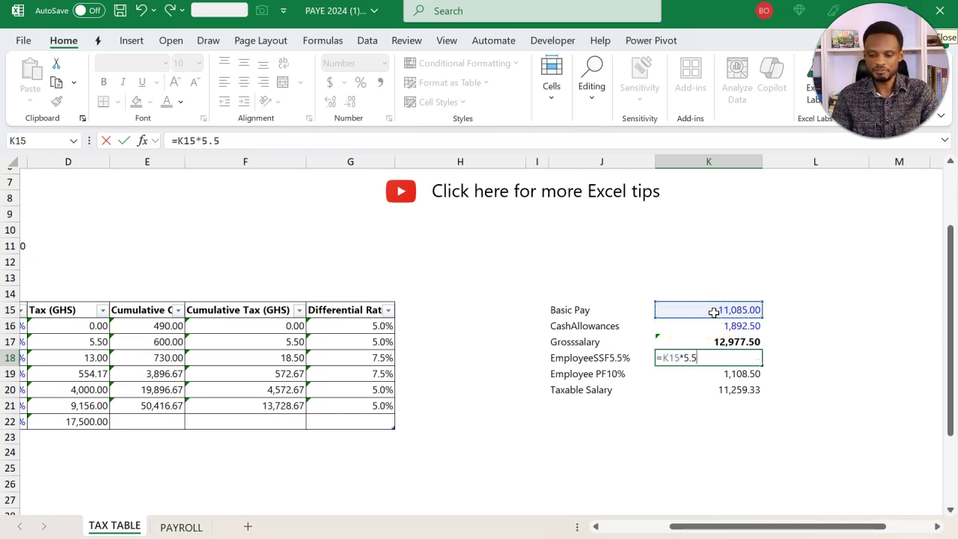
text(5.5%)
key(Return)
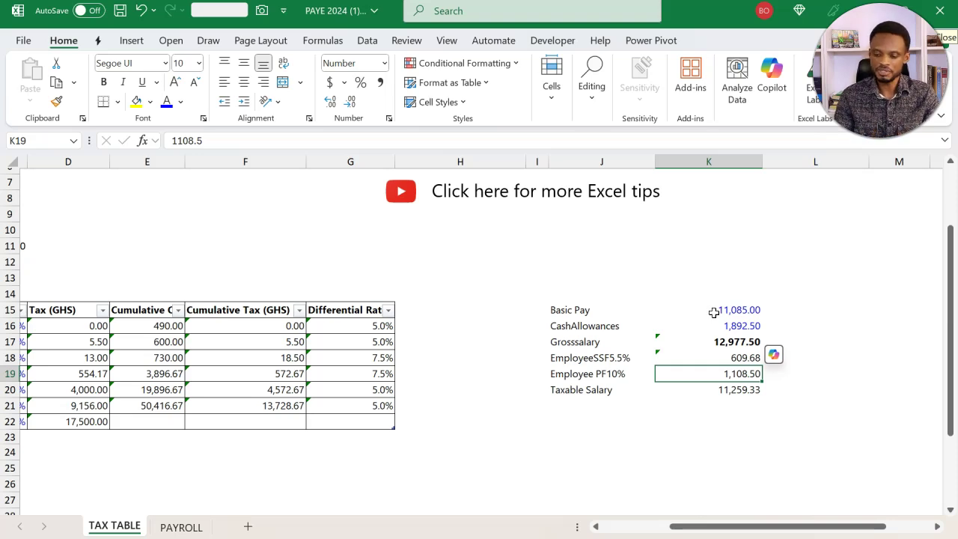
Replace the Employee PF 10% amount in K19 with the formula =K15*10%.
text(=)
click(713, 312)
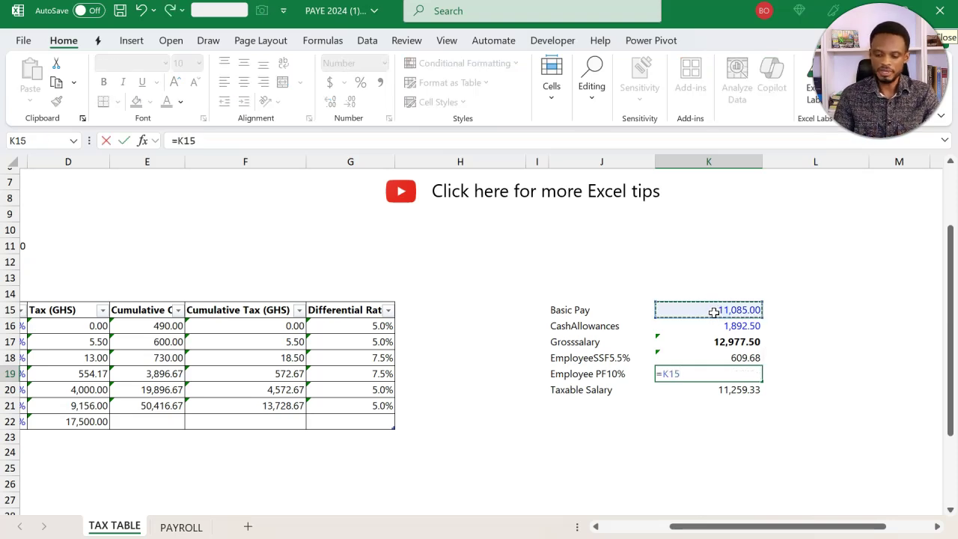
text(*)
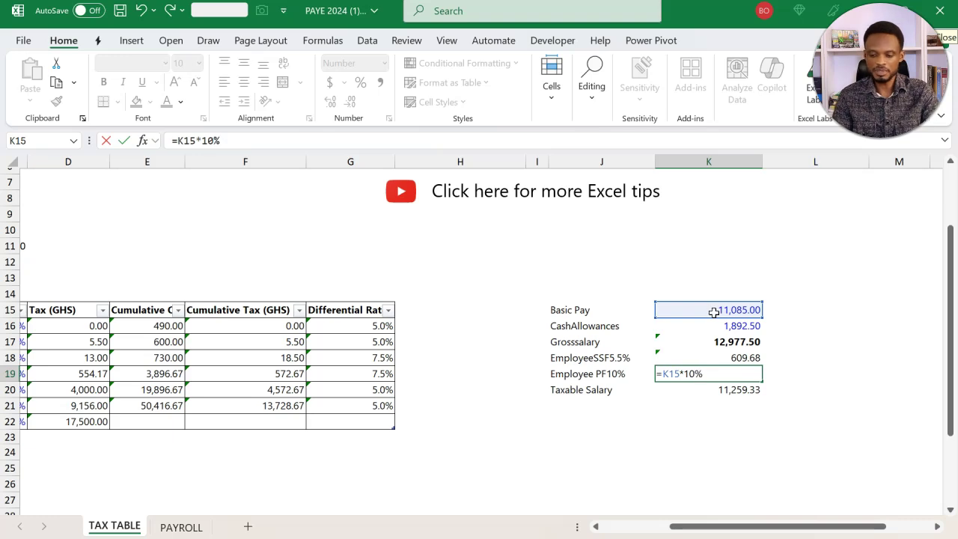
key(Return)
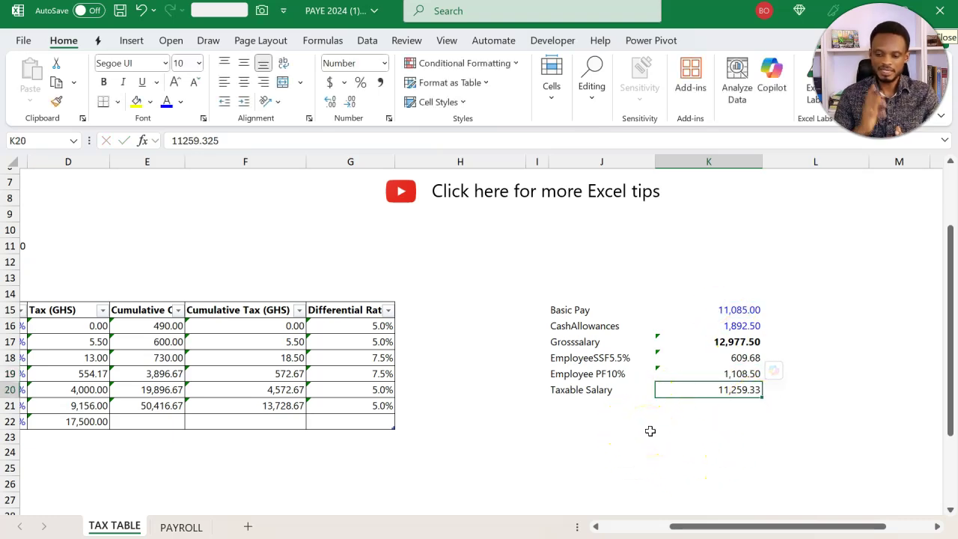
Replace the Taxable Salary amount in K20 with the formula =K17-K18-K19.
text(=)
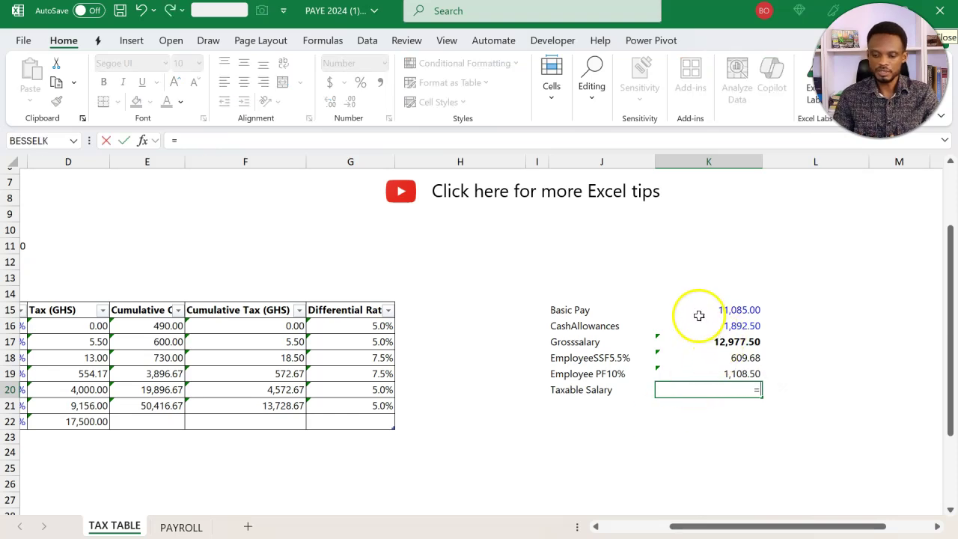
click(689, 340)
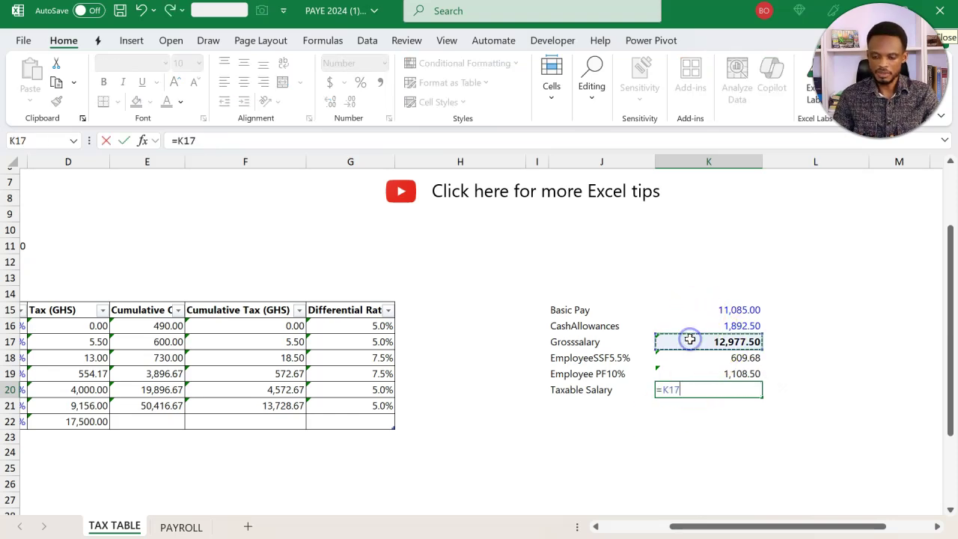
text(-)
click(682, 356)
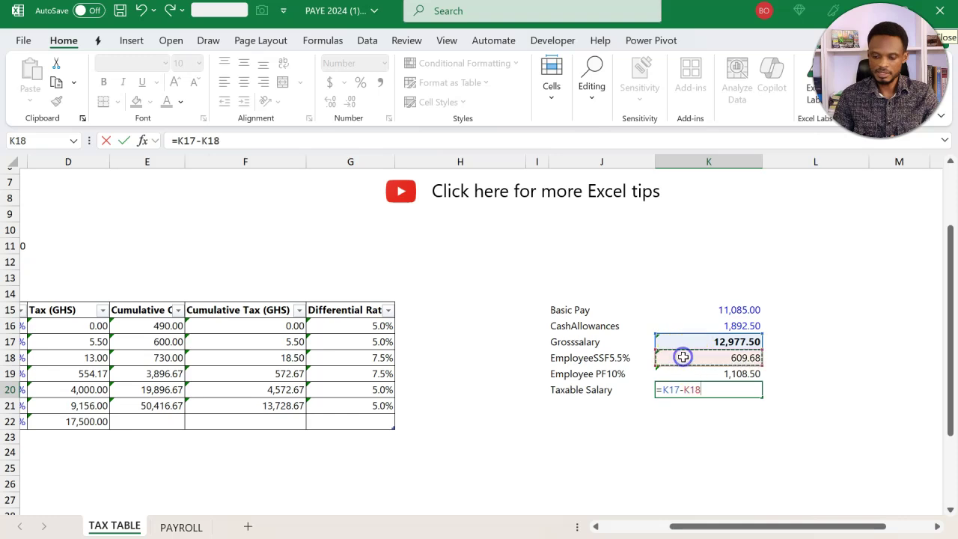
text(-)
click(680, 372)
key(Return)
click(695, 385)
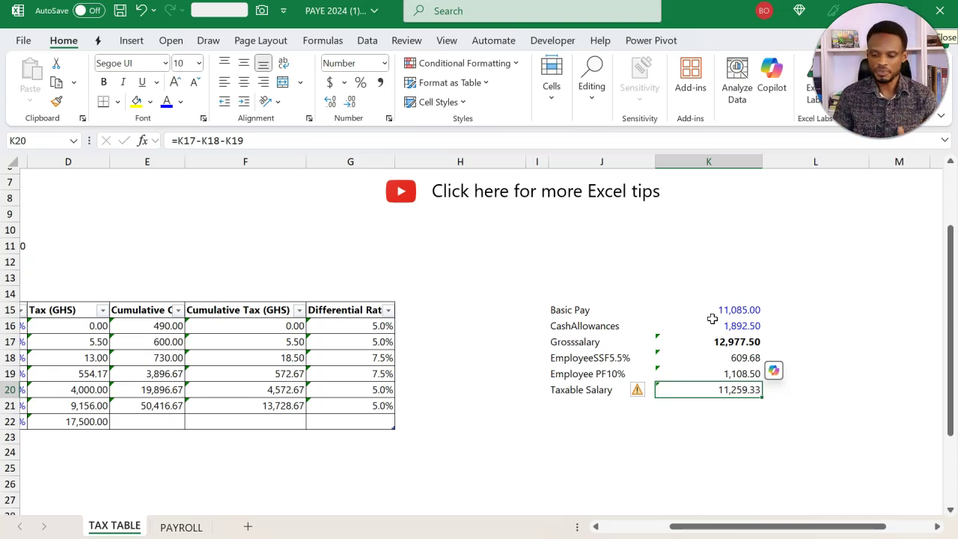
Add the label PAYE in J21, below Taxable Salary.
click(590, 411)
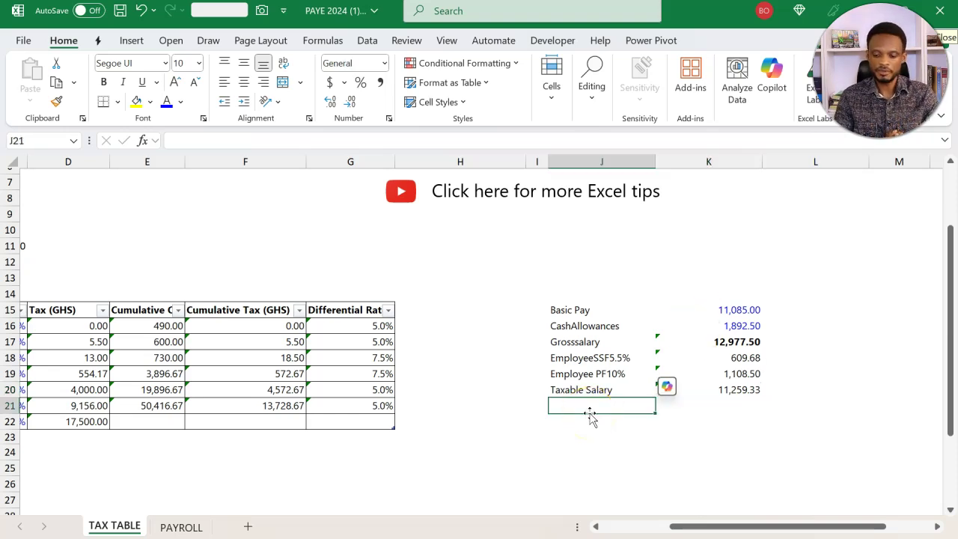
text(PAYE)
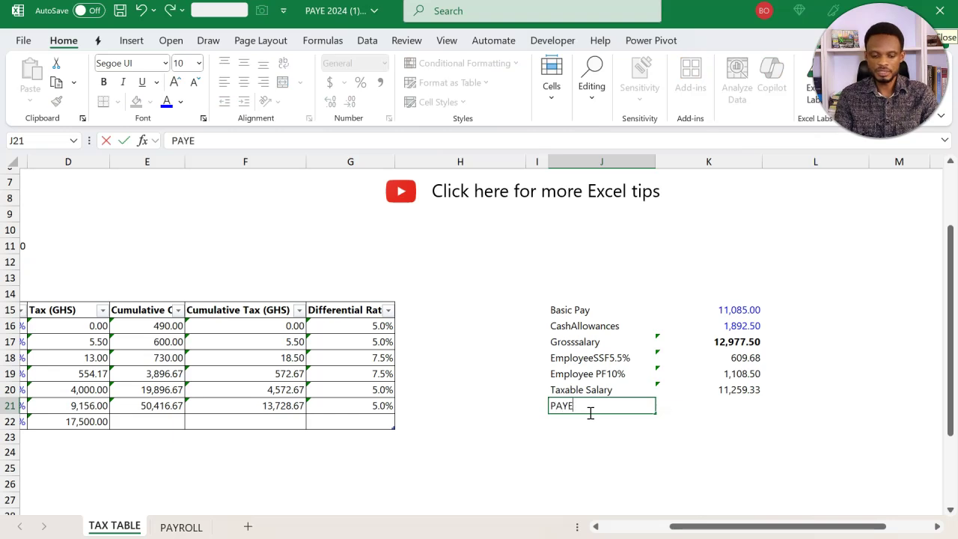
key(Tab)
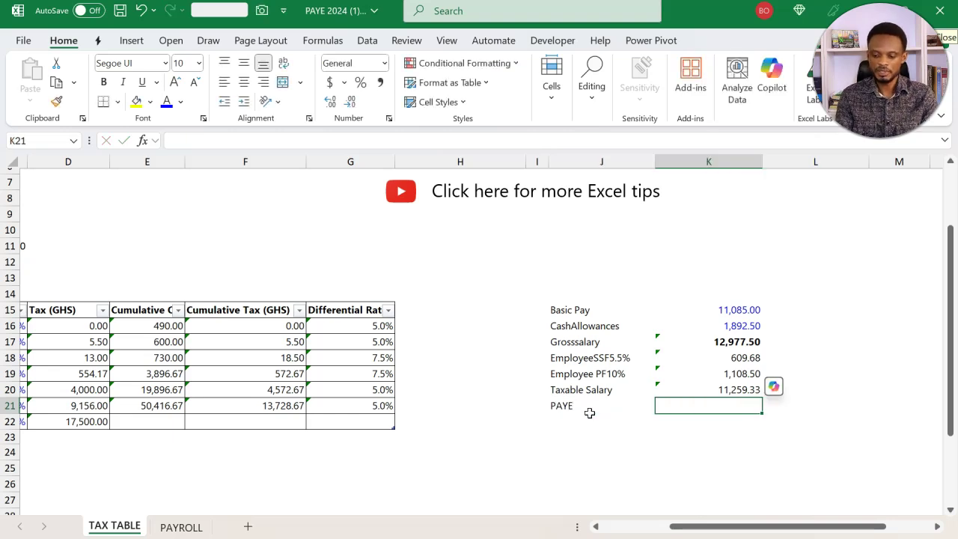
Begin a SUMPRODUCT formula in K21 whose first array is the comparison K20>cumulative, using the named range.
text(=)
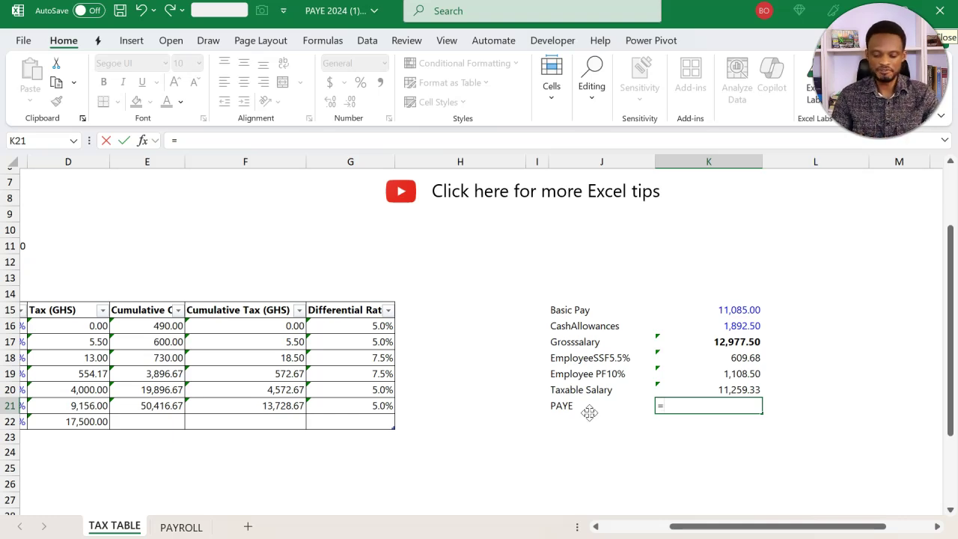
text(sum)
key(Down)
key(Down)
key(Down)
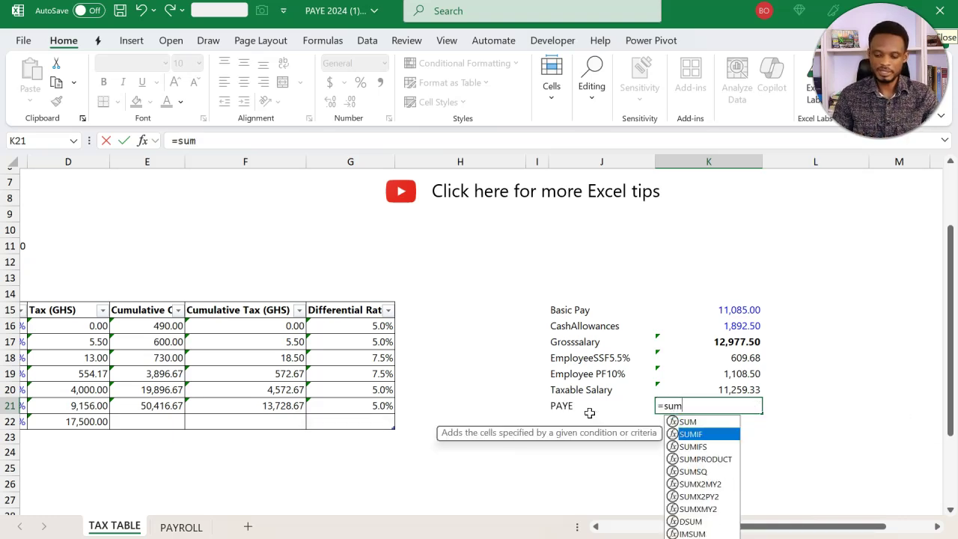
key(Tab)
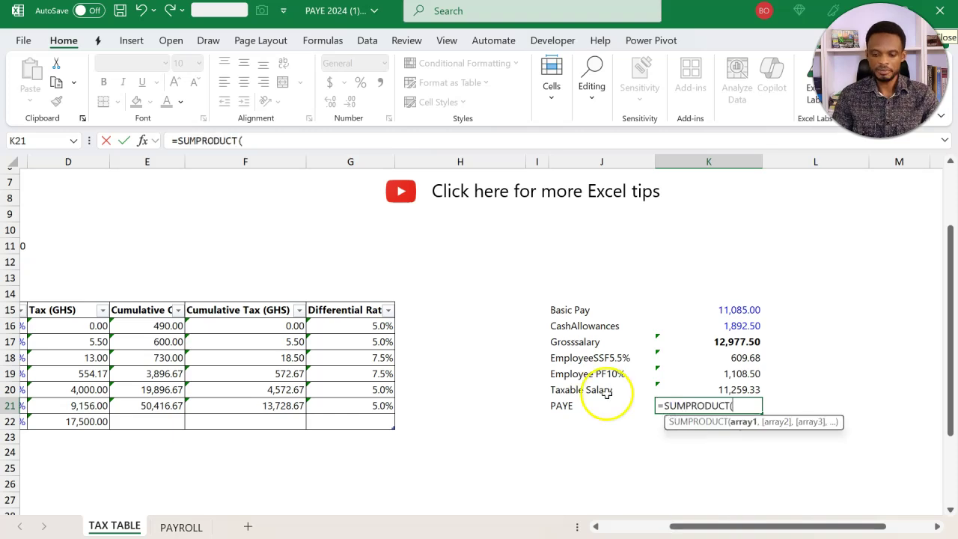
scroll(594, 392, left, 3)
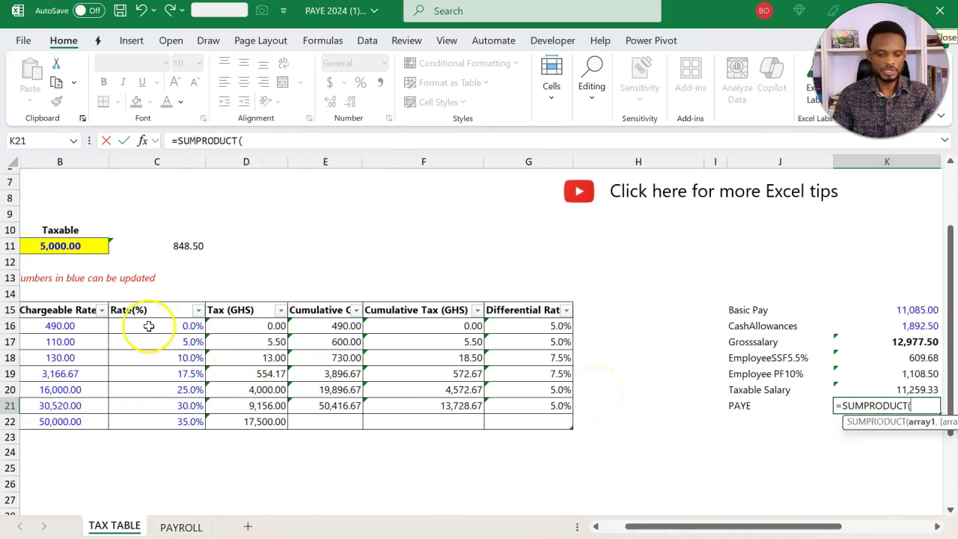
scroll(142, 321, left, 2)
scroll(149, 327, down, 1)
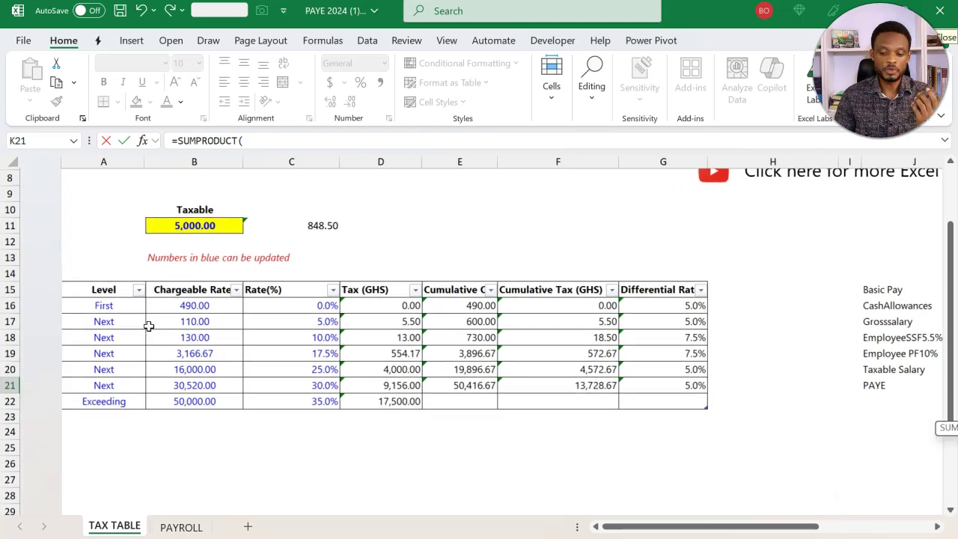
scroll(149, 327, right, 3)
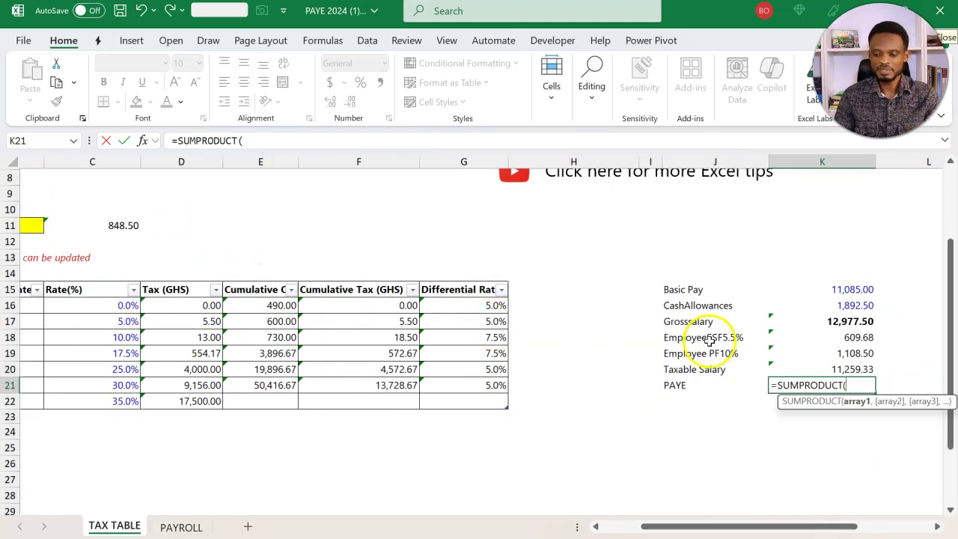
click(807, 363)
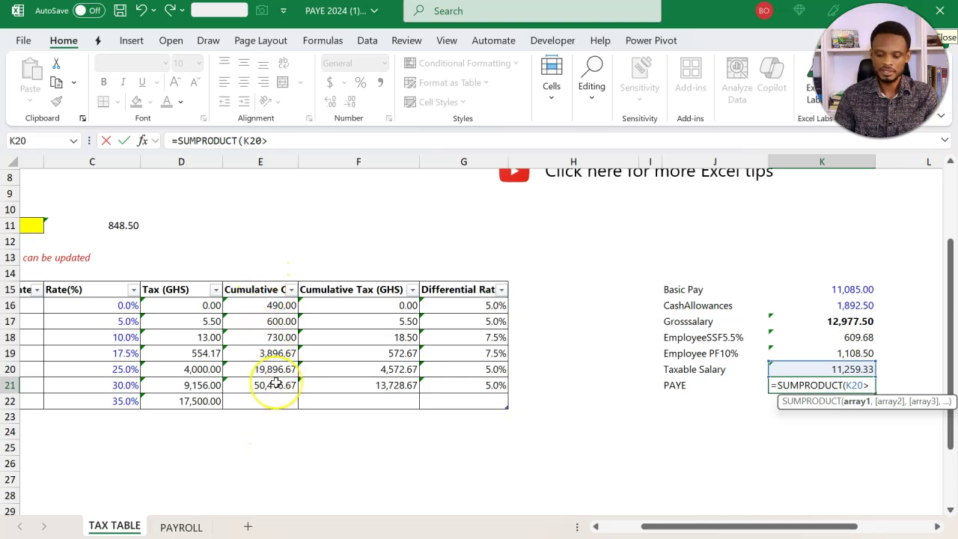
text(cum)
key(Down)
key(Down)
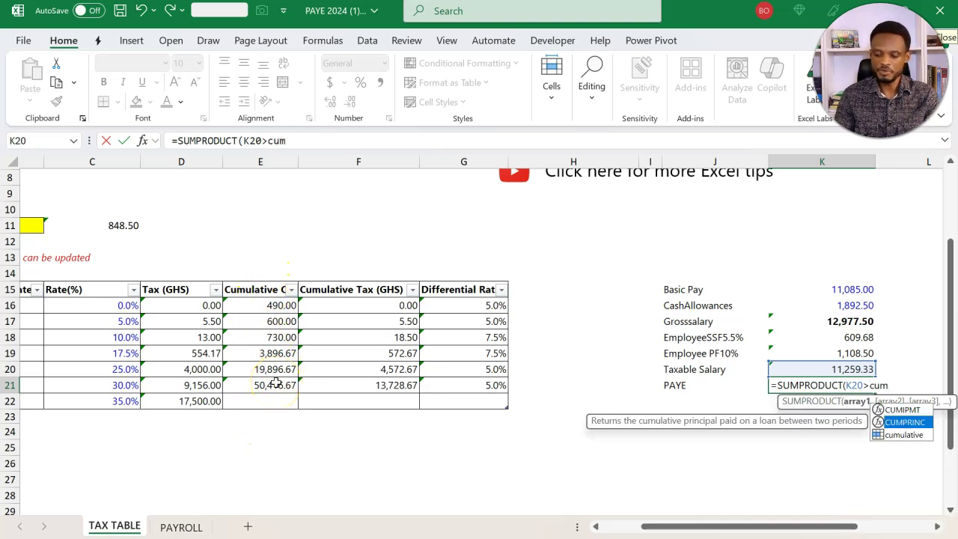
key(Tab)
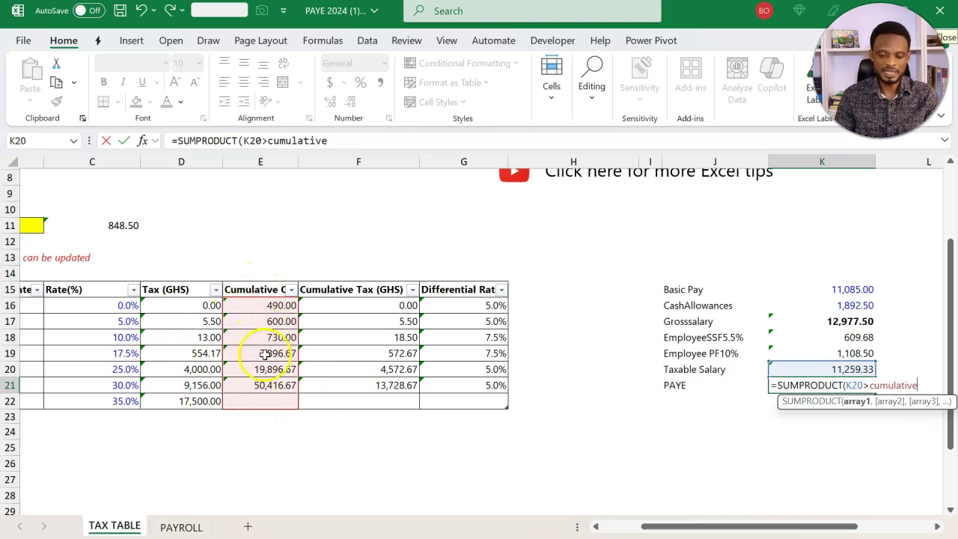
Add K20-cumulative as the second array of the SUMPRODUCT formula in K21.
scroll(417, 299, right, 2)
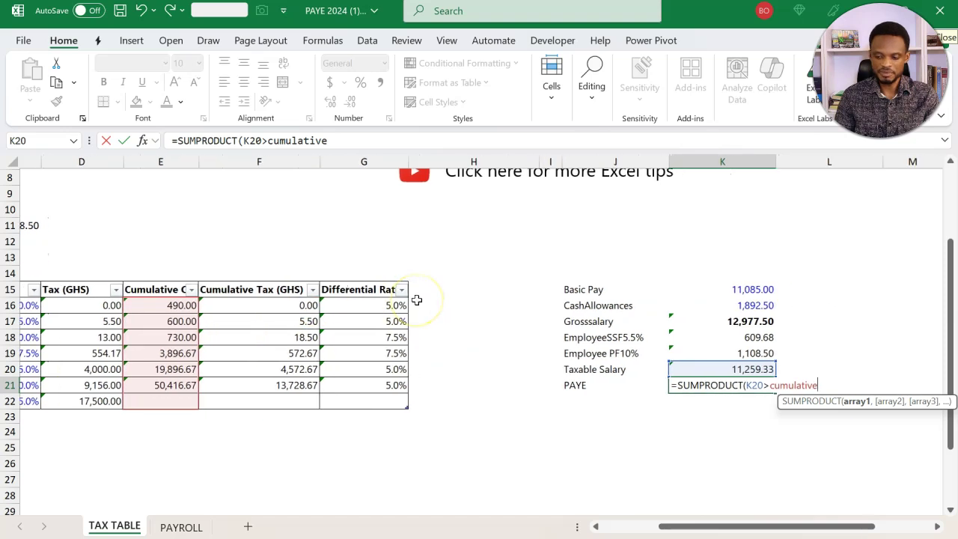
text(,)
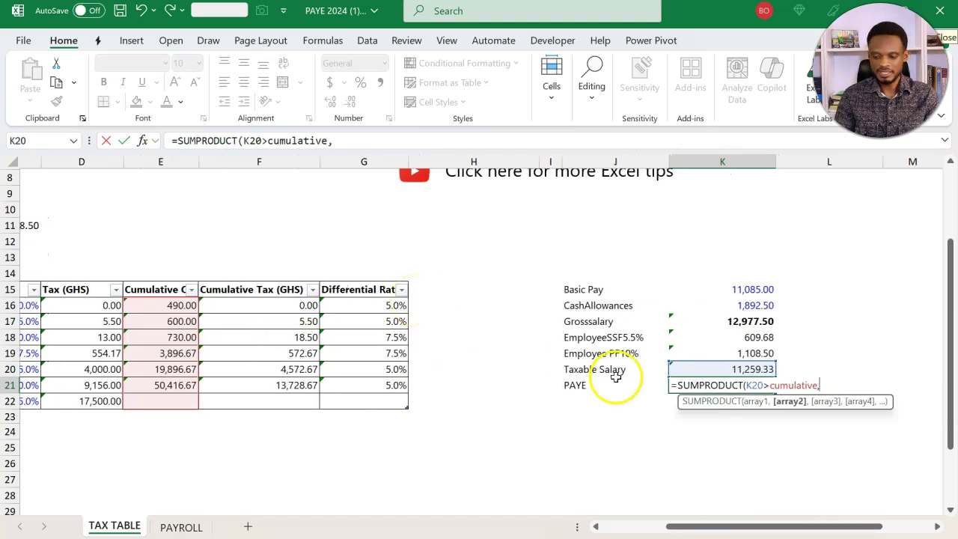
click(676, 370)
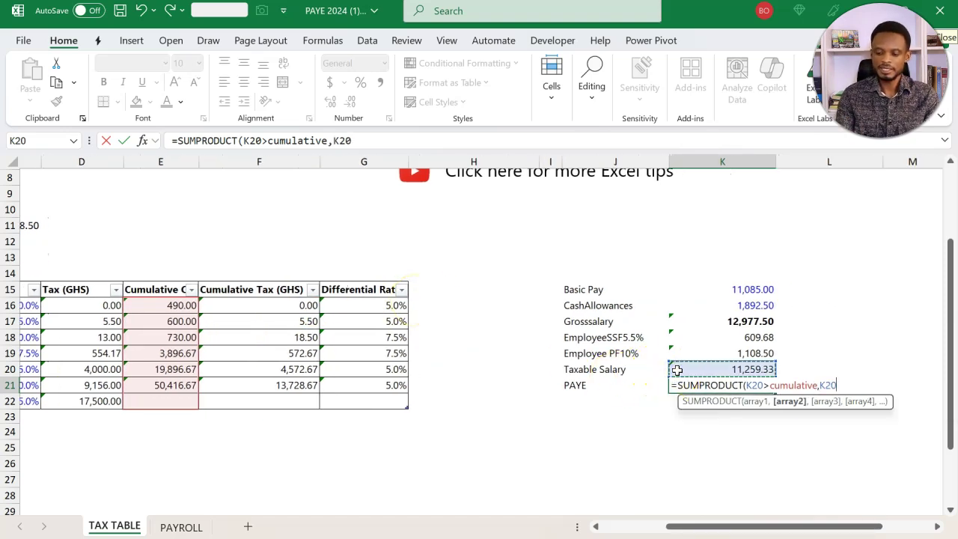
text(-)
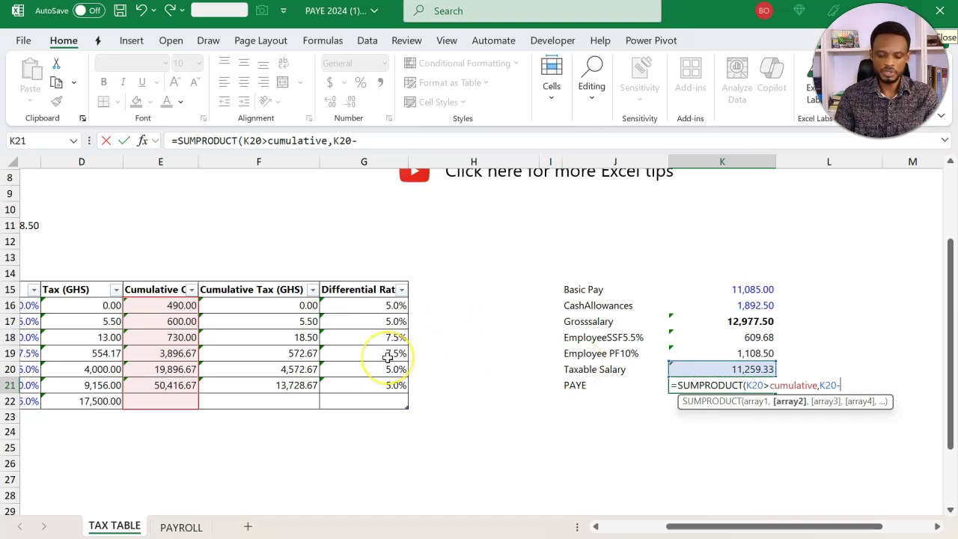
text(u)
key(BackSpace)
text(cum)
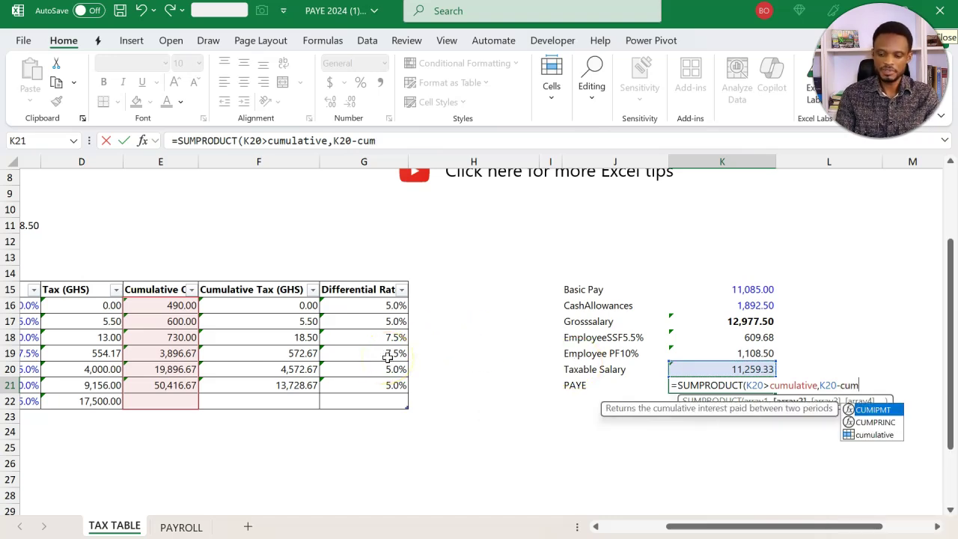
key(Down)
key(Down)
key(Tab)
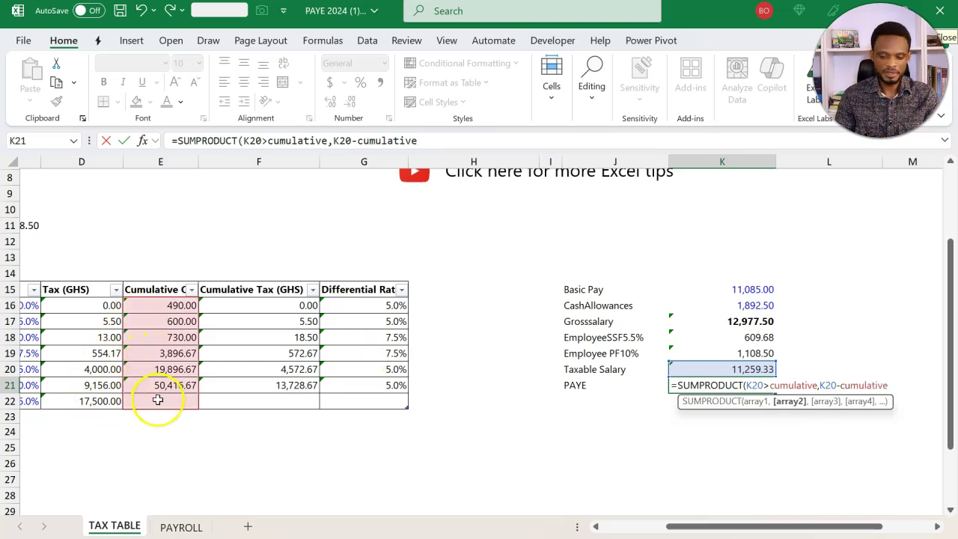
Add the named range diff_rate as the third SUMPRODUCT array and close the function's parenthesis.
text(,)
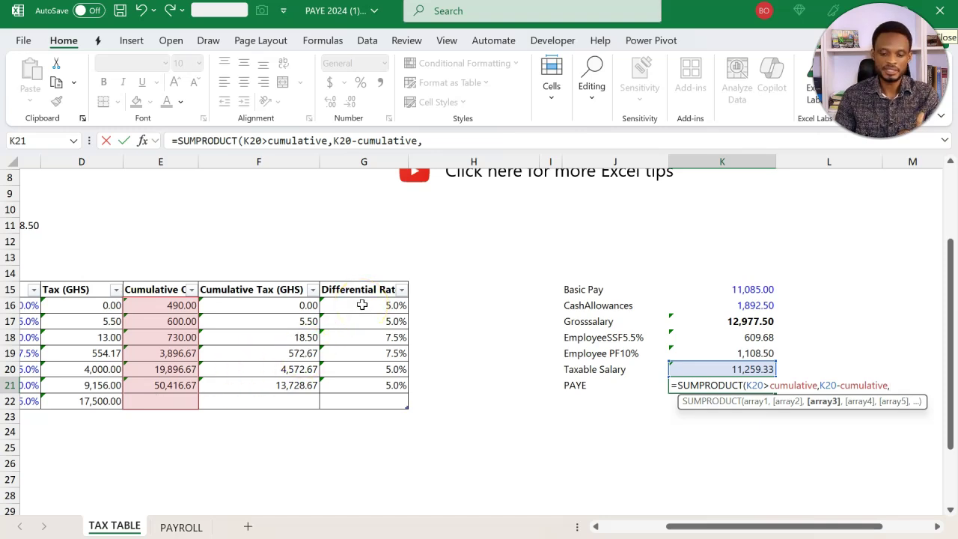
text(di)
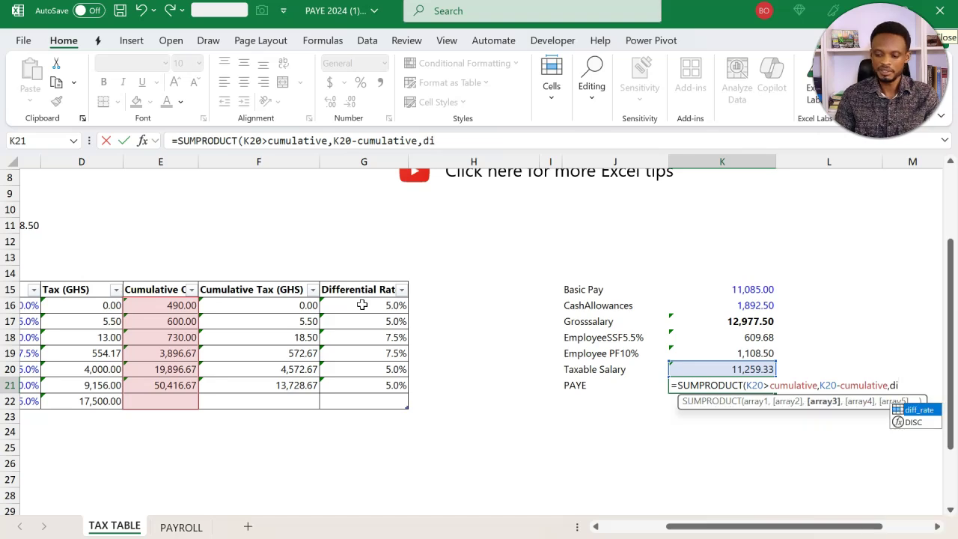
key(Tab)
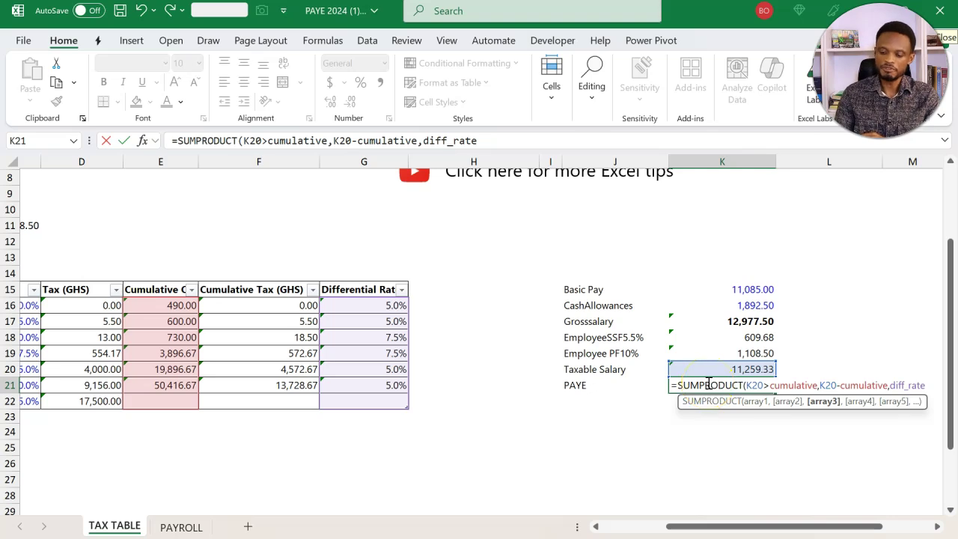
text())
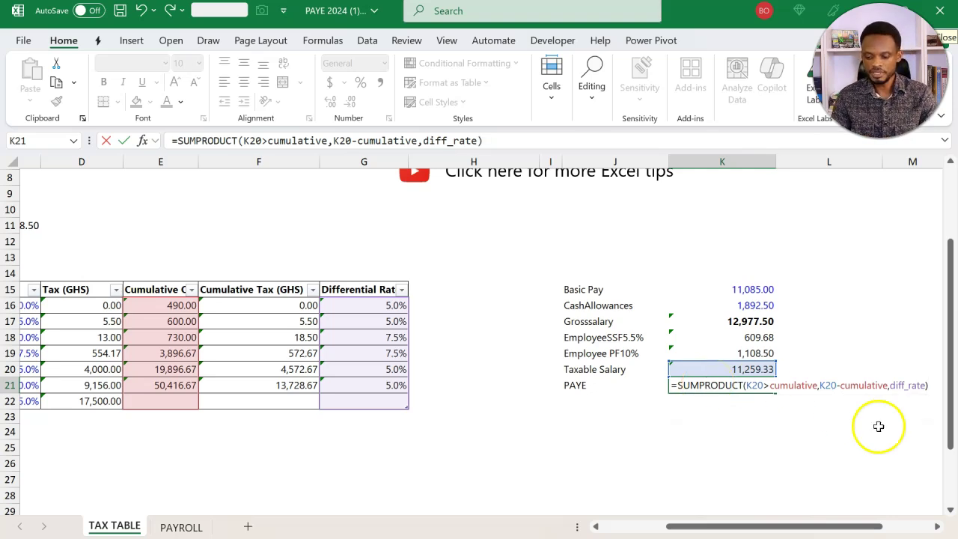
Convert the first array to --(K20>cumulative) and enter the completed PAYE formula in K21.
click(937, 527)
click(937, 528)
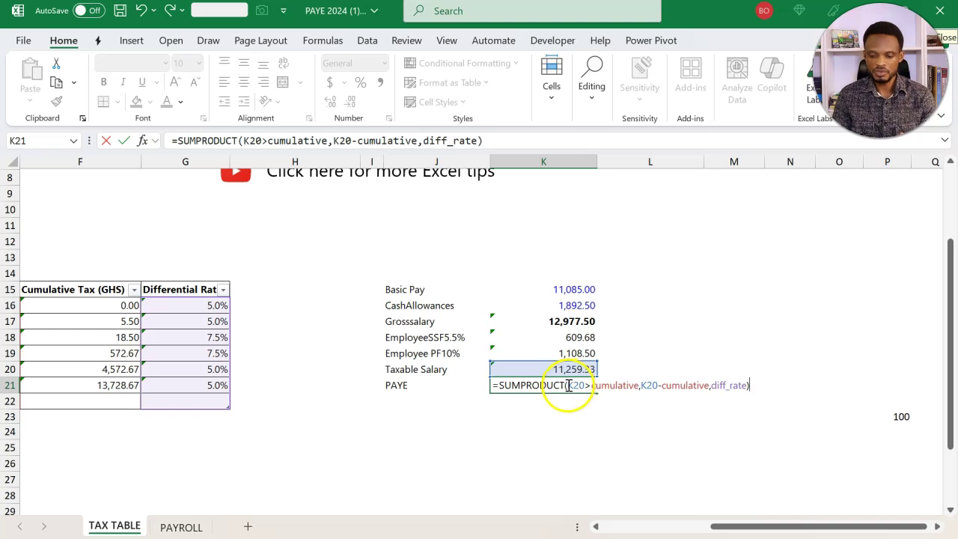
click(566, 385)
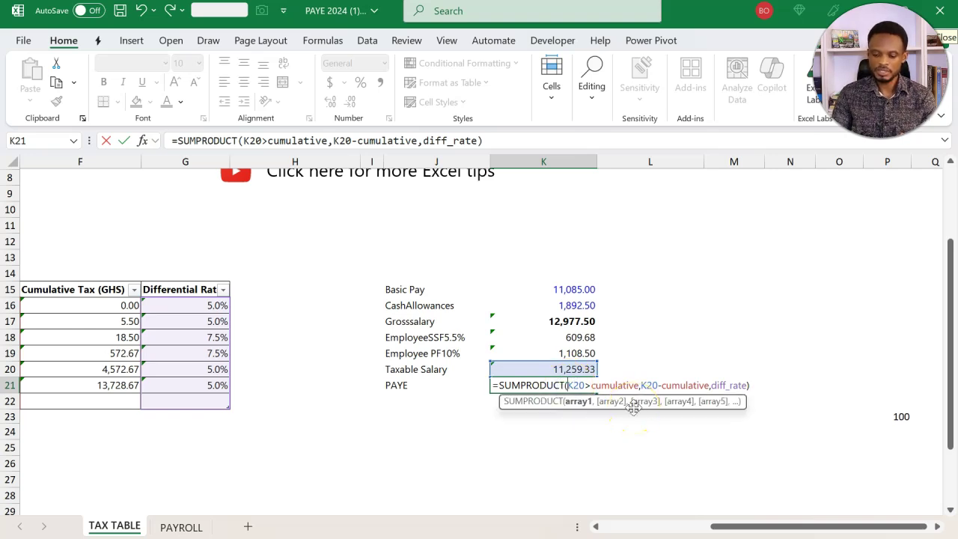
text(()
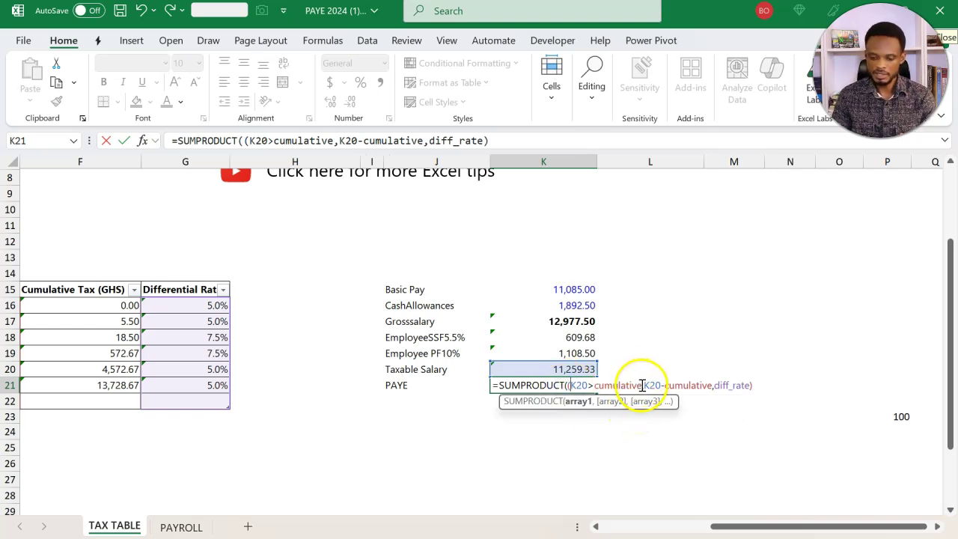
click(642, 384)
text())
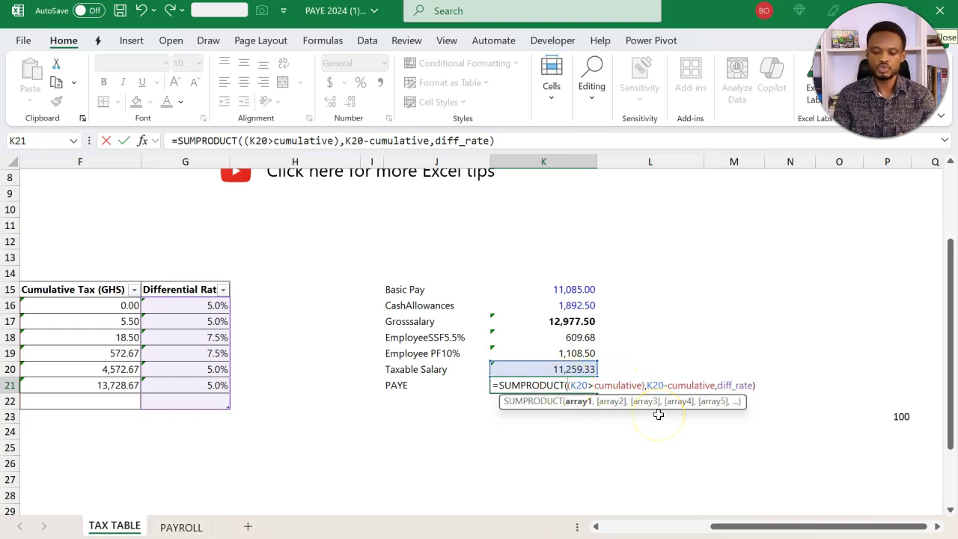
text(--)
click(628, 411)
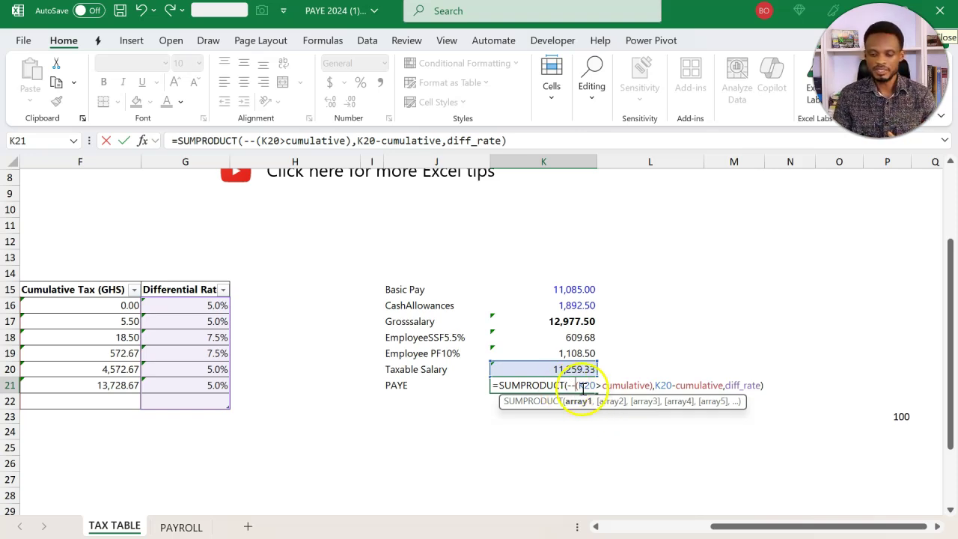
key(Return)
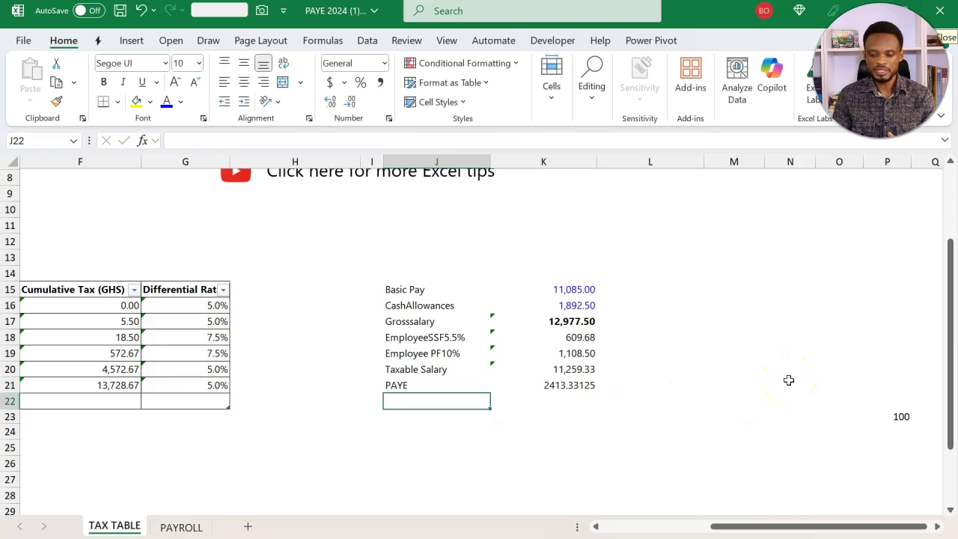
Format the PAYE amount in K21 as a number with thousands separator and two decimals.
click(587, 387)
key(ctrl+shift+1)
scroll(588, 388, left, 3)
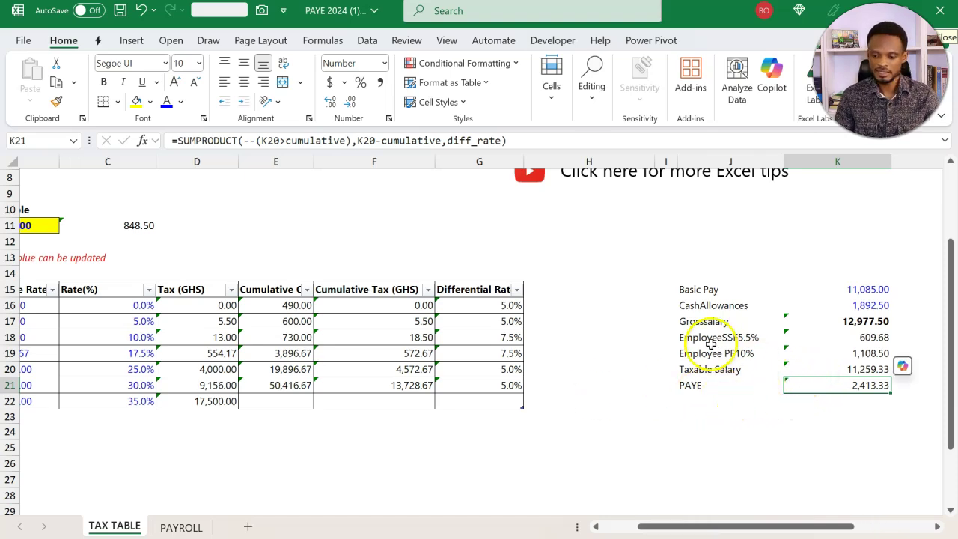
Check the first employee's PAYE in K12 on the PAYROLL sheet, and return to J22 on the TAX TABLE sheet.
click(186, 525)
click(557, 357)
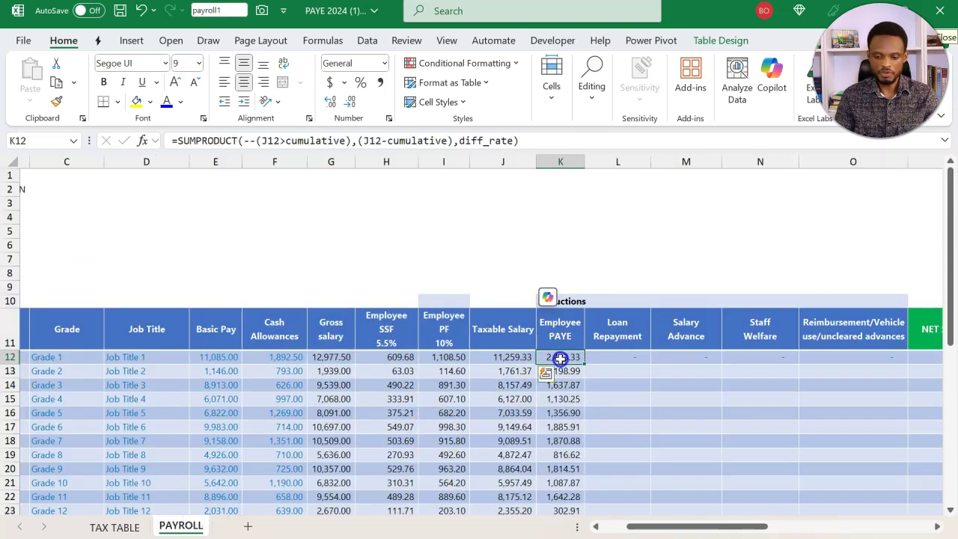
click(135, 526)
click(690, 401)
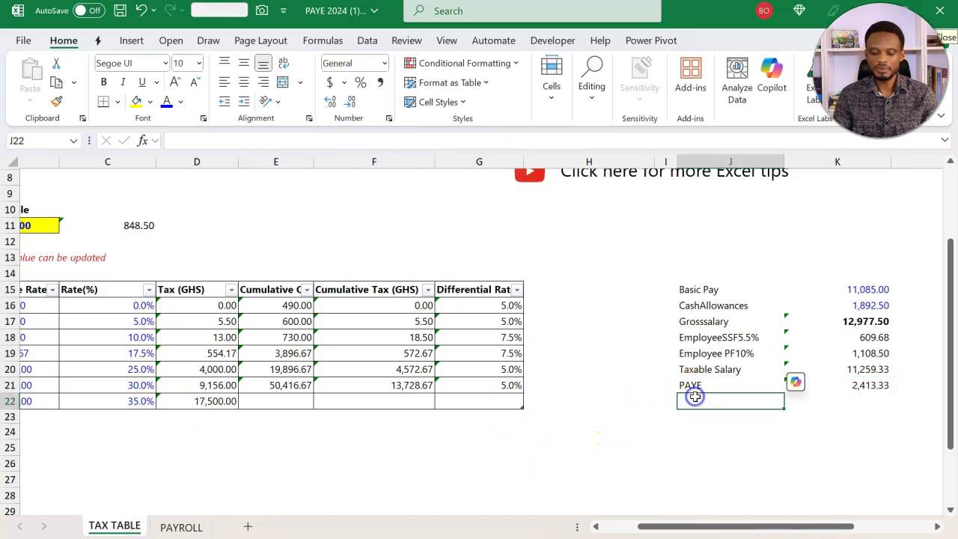
Label J22 as Net Salary and calculate it in K22 with =K20-K21, taxable salary less PAYE.
text(Net Salary)
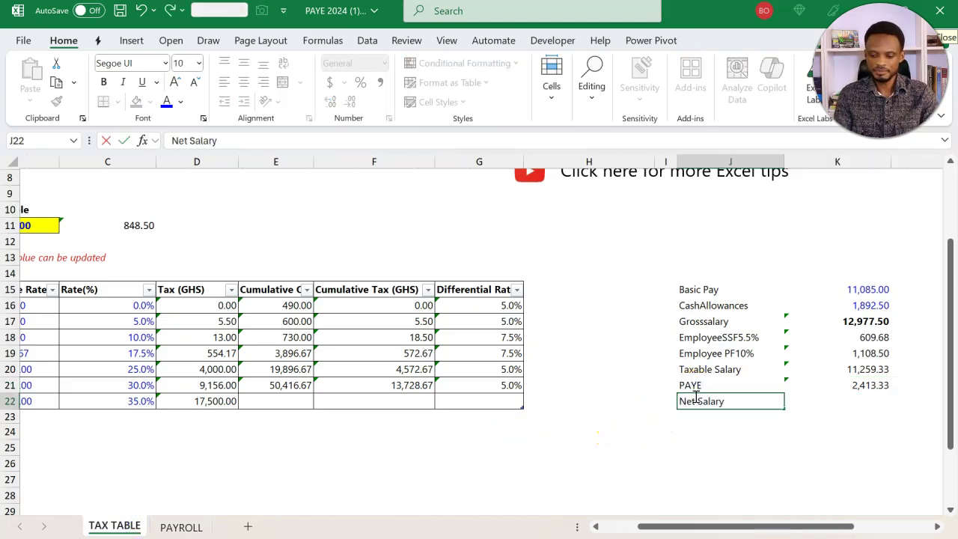
key(Tab)
text(=)
key(Up)
key(Up)
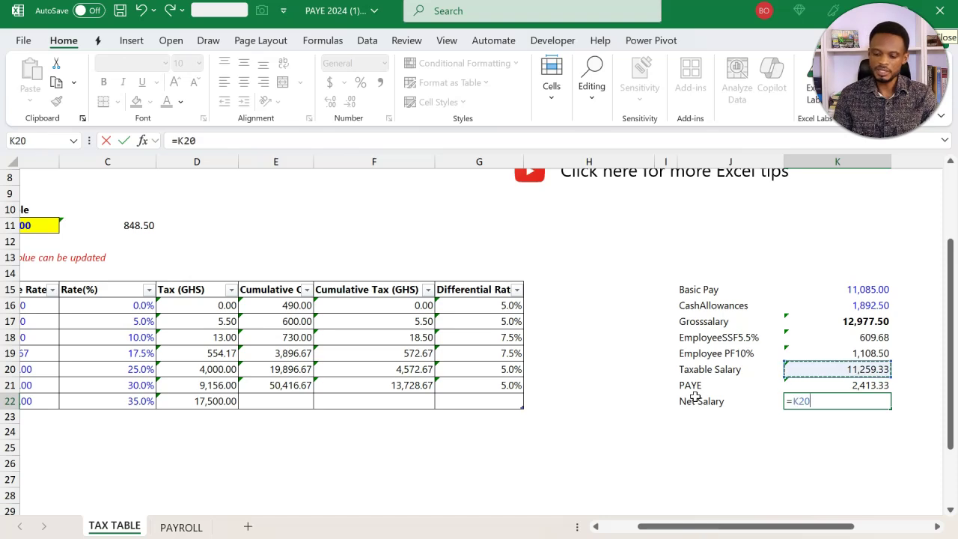
text(-)
key(Up)
key(Return)
Make the net salary amount in K22 bold.
click(695, 397)
key(Right)
key(ctrl+b)
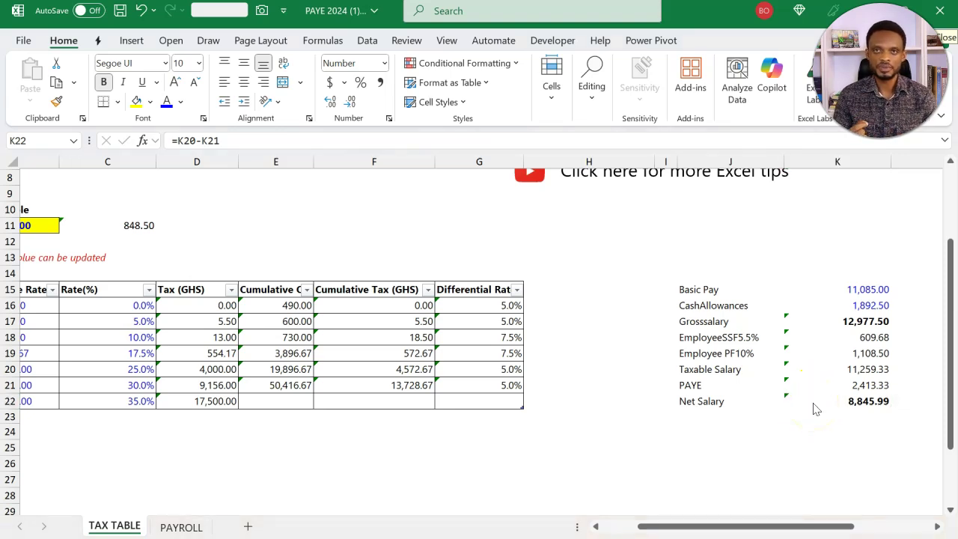
Start a Goal Seek on the net salary cell K22 with a target value of 10000.
click(830, 404)
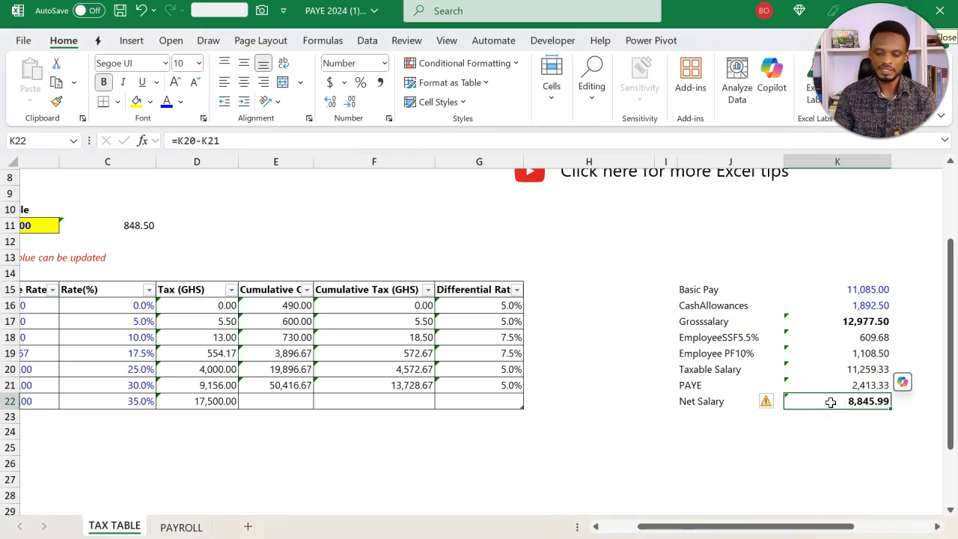
click(366, 41)
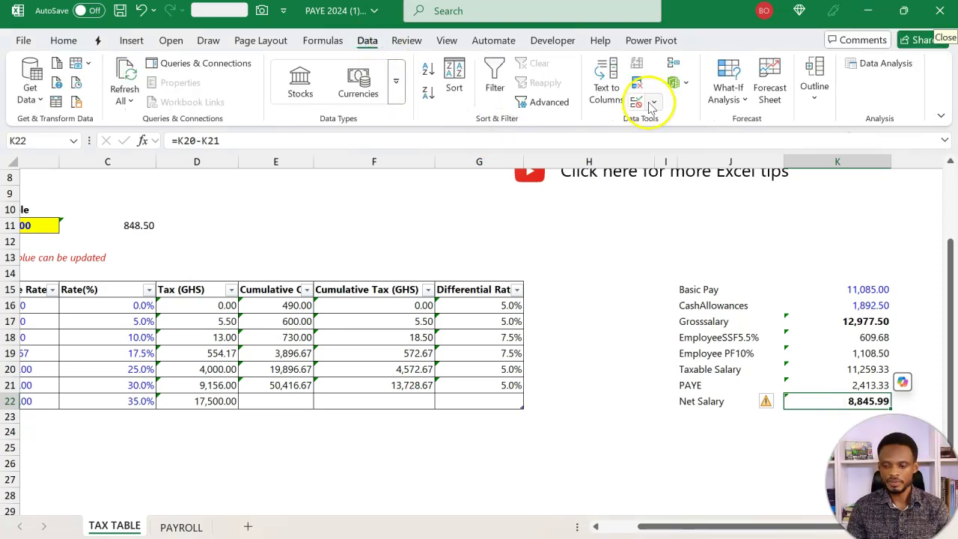
click(724, 100)
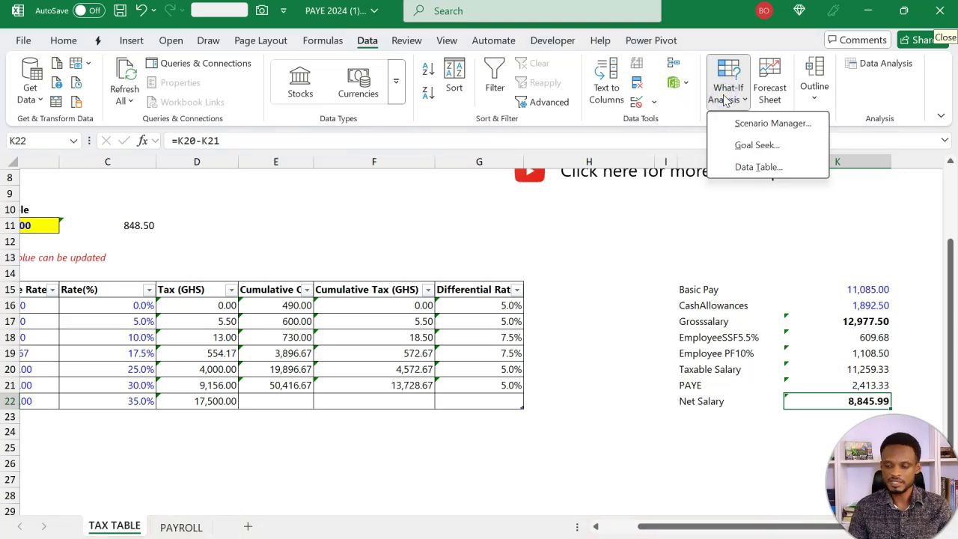
click(759, 148)
drag(439, 294, 381, 226)
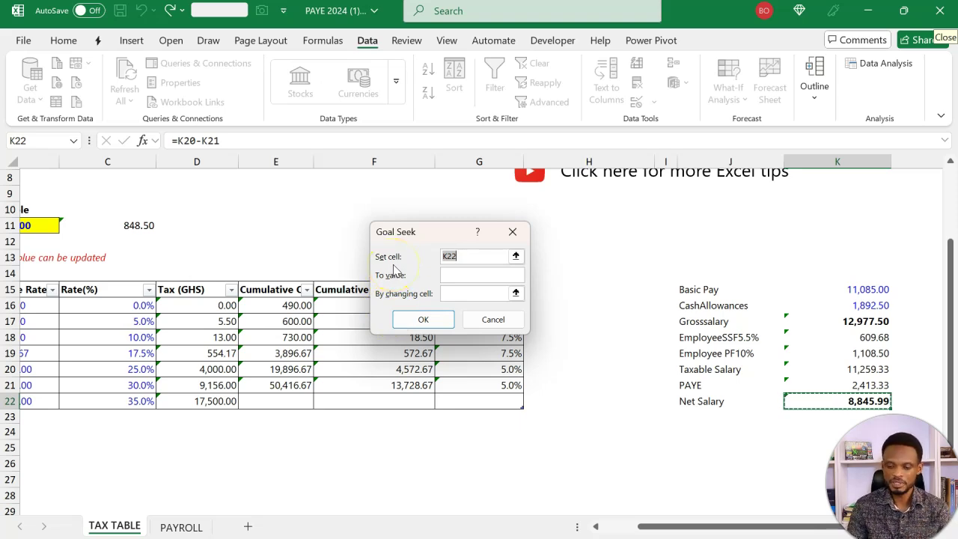
click(451, 274)
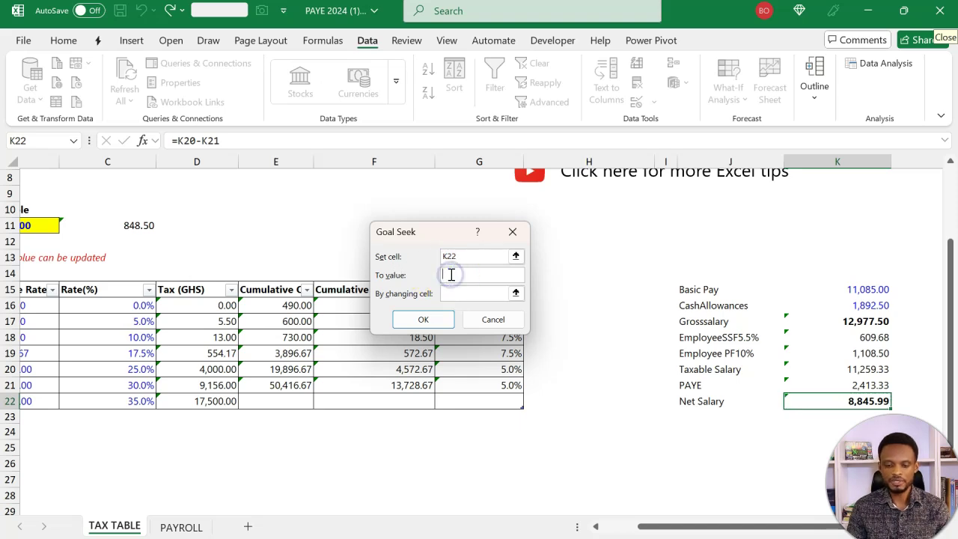
text(10000)
Use the Basic Pay cell K15 as the Goal Seek changing cell, run it and accept the solution.
click(453, 293)
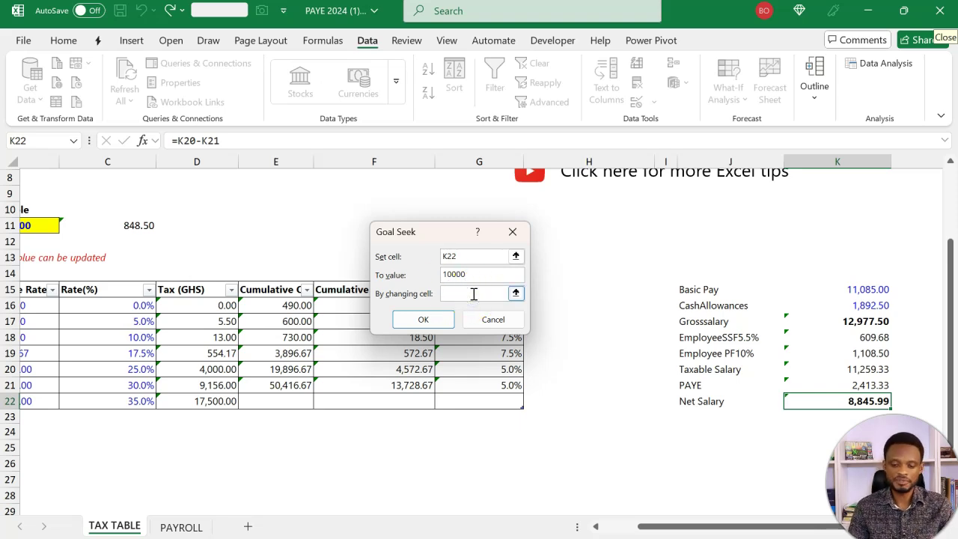
click(518, 294)
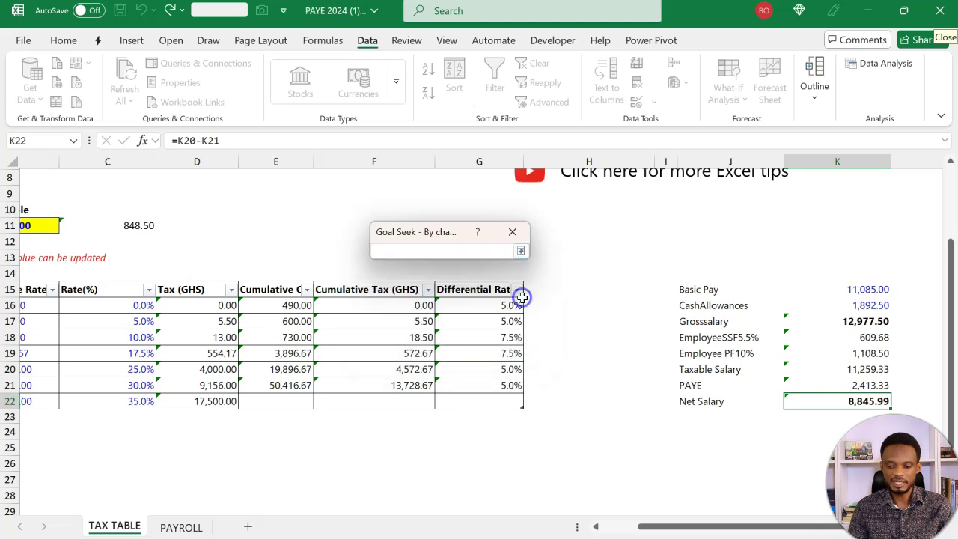
click(843, 294)
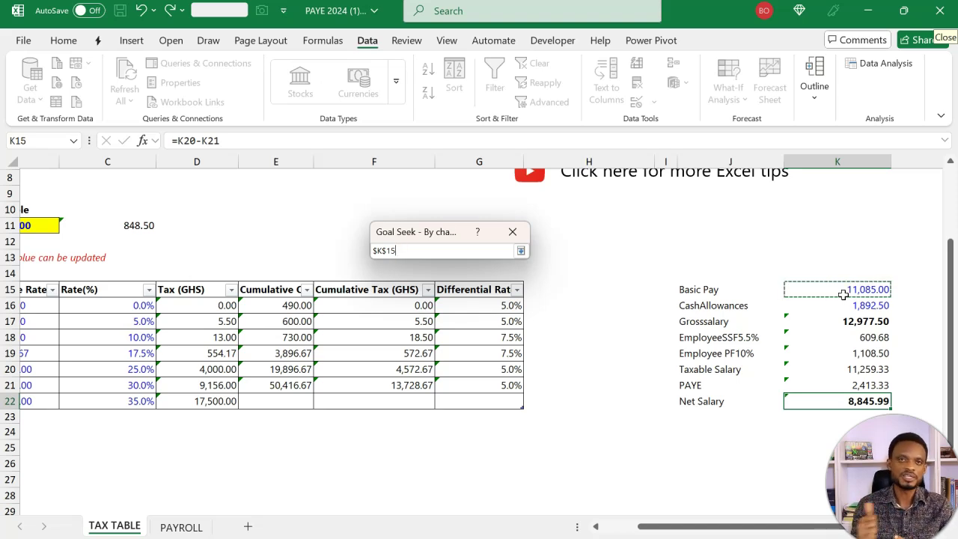
key(Return)
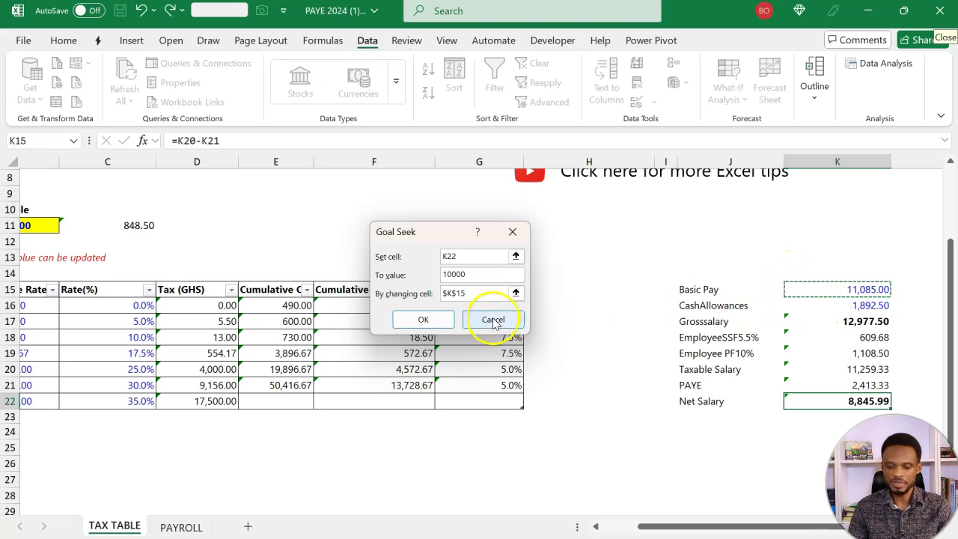
click(440, 320)
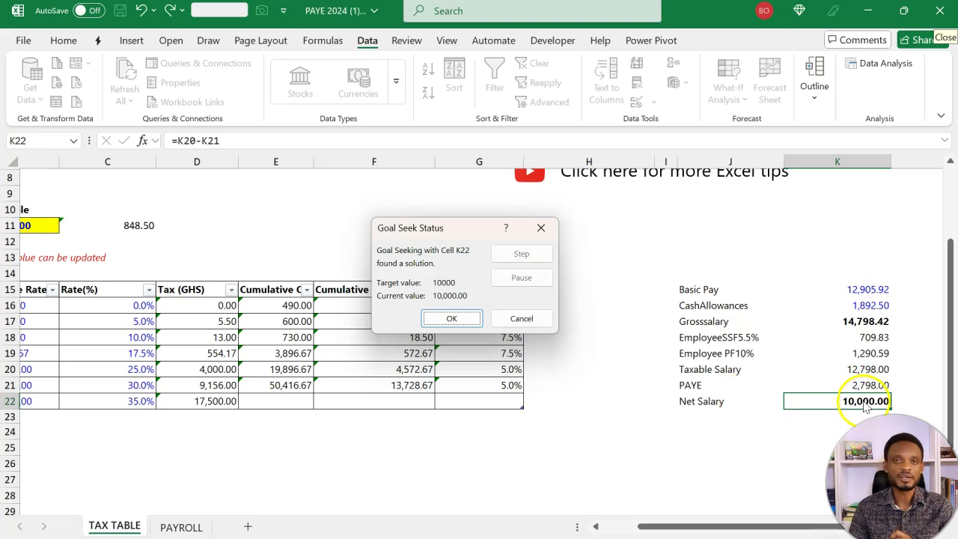
click(475, 322)
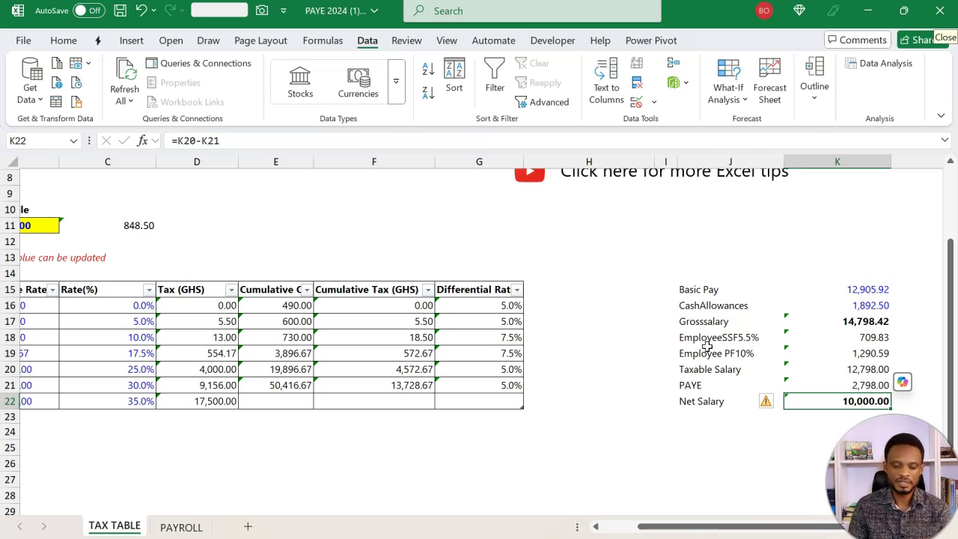
On the PAYROLL sheet, insert a table column directly after NET SALARY and title it NEW SALARY.
click(181, 527)
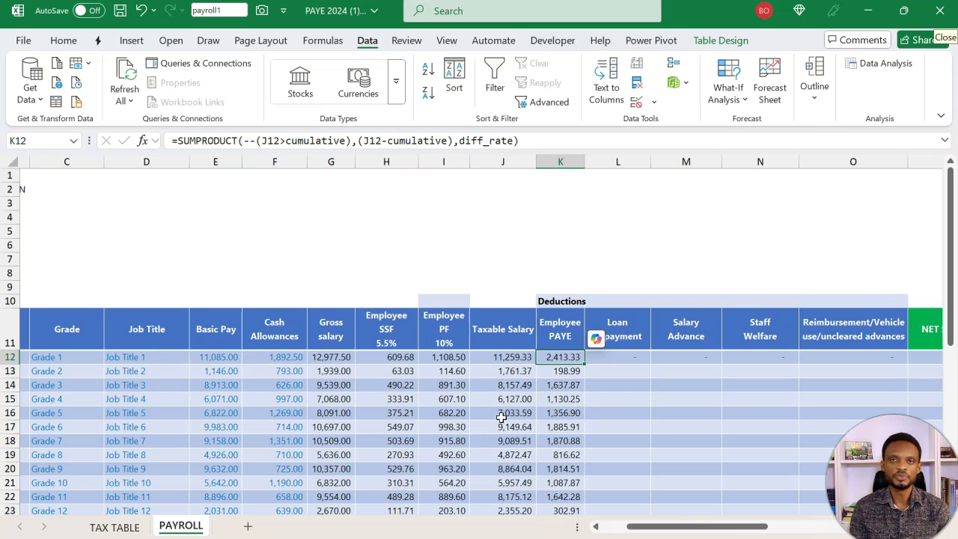
click(495, 399)
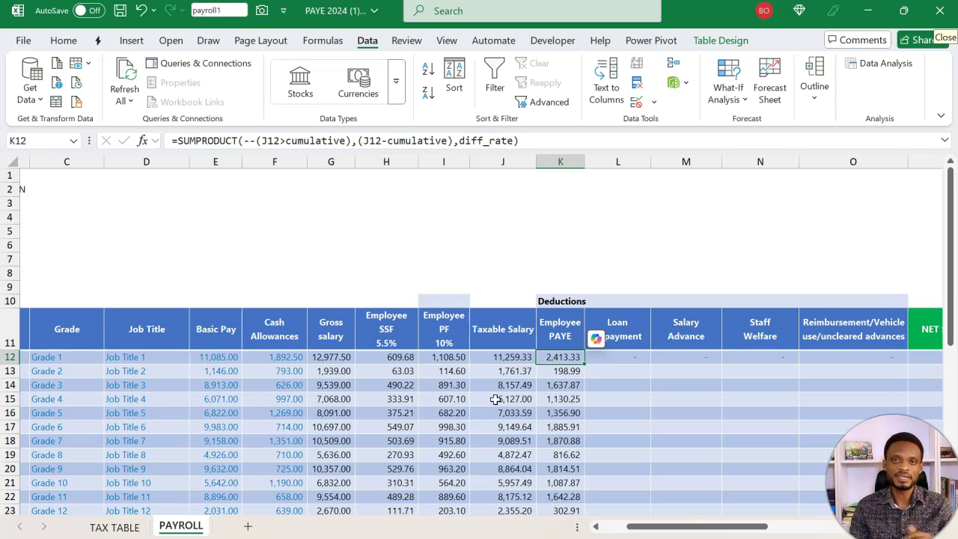
scroll(496, 399, right, 5)
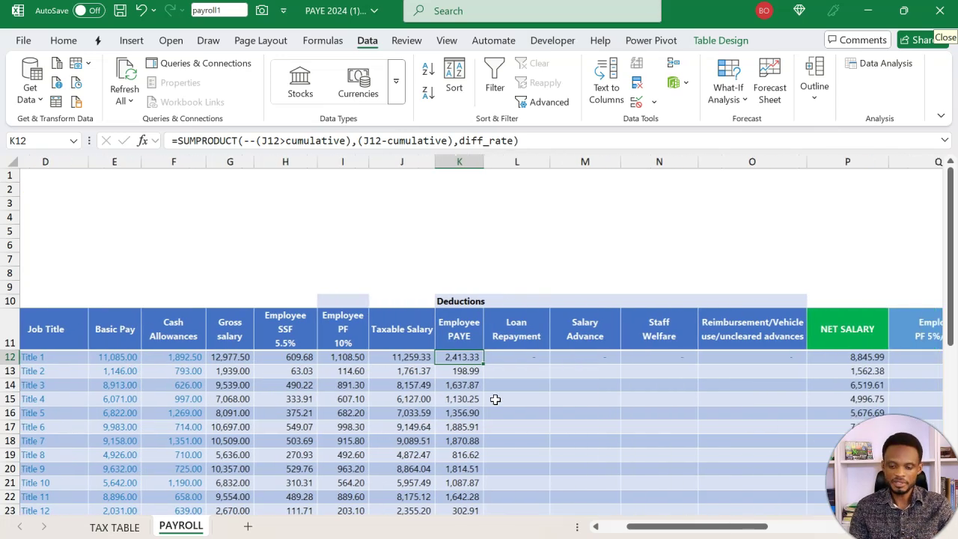
scroll(495, 399, right, 5)
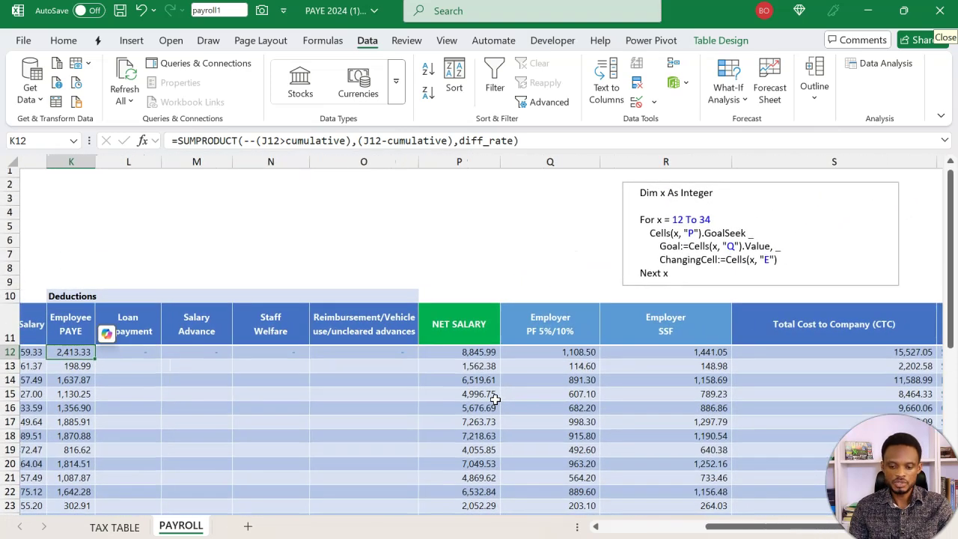
click(461, 330)
click(462, 161)
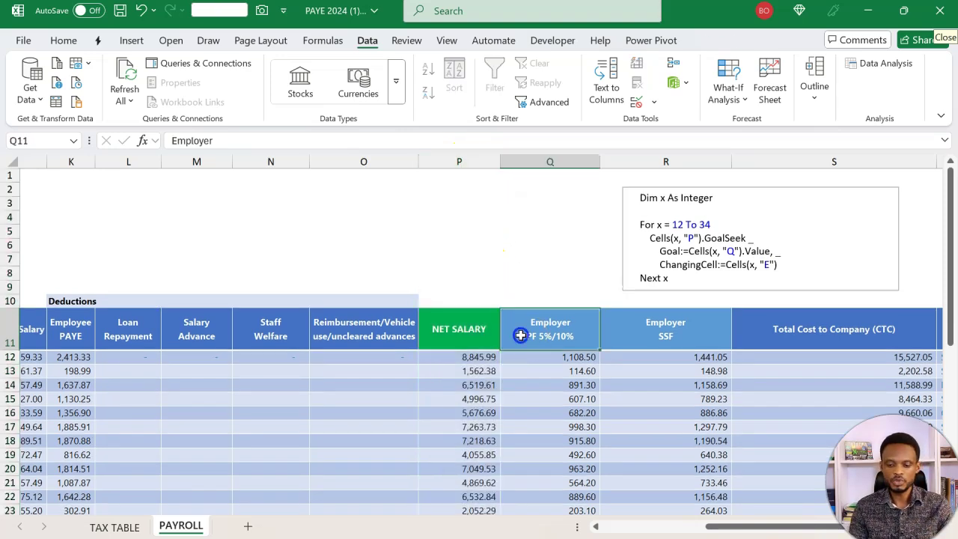
key(ctrl+shift+equal)
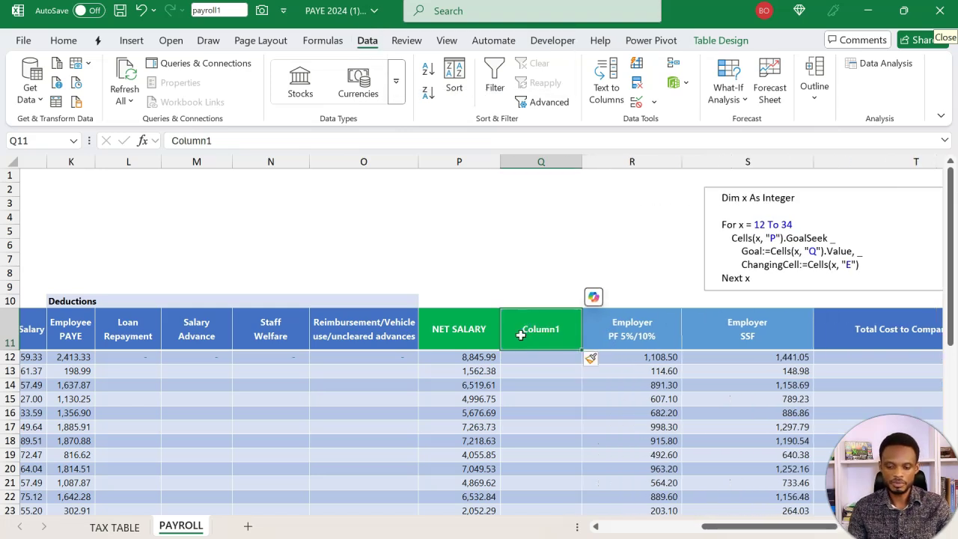
text(NEW)
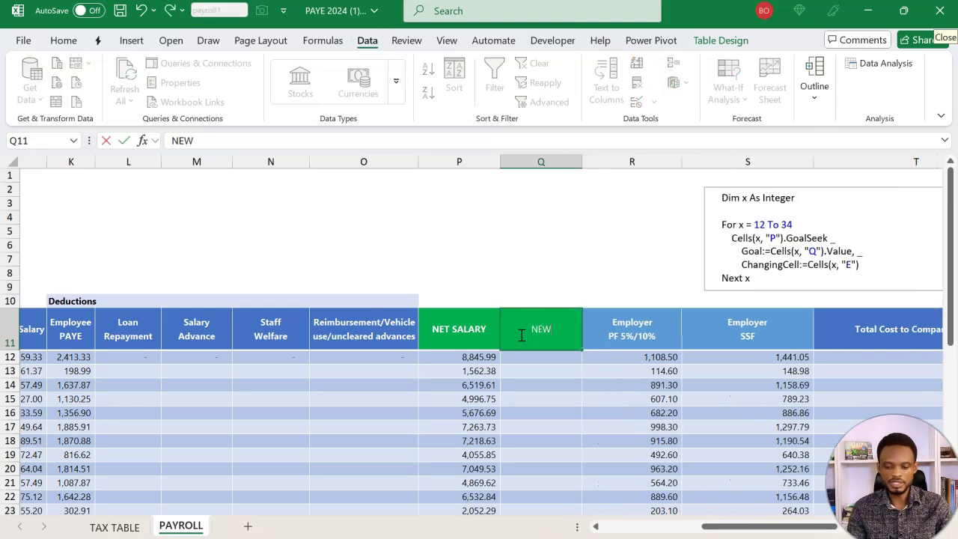
text( SALARY)
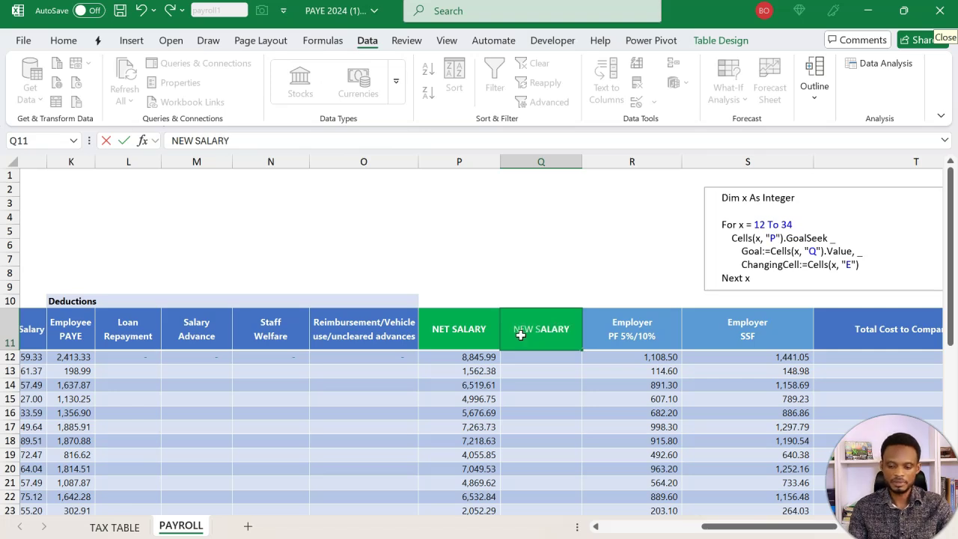
key(Return)
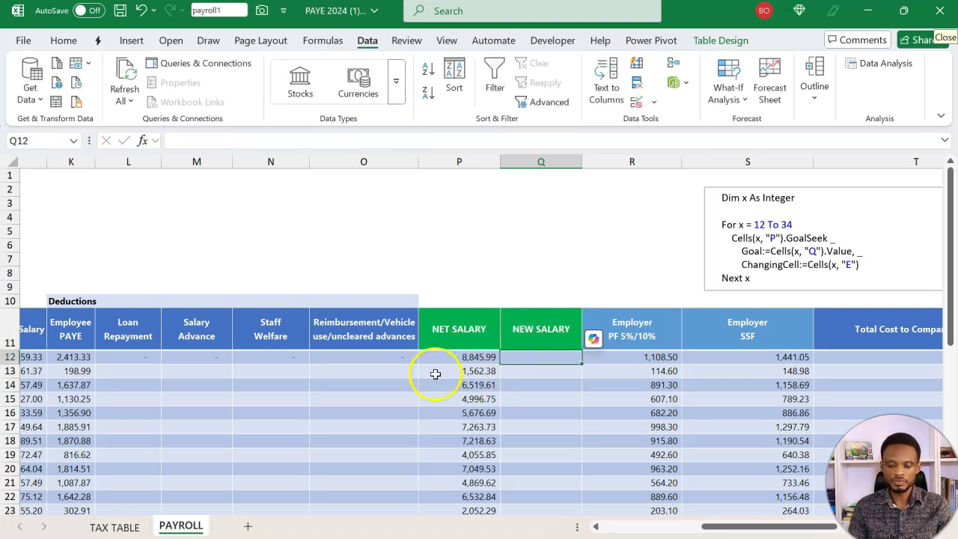
Enter 10000 as the first employee's new salary in Q12.
click(464, 357)
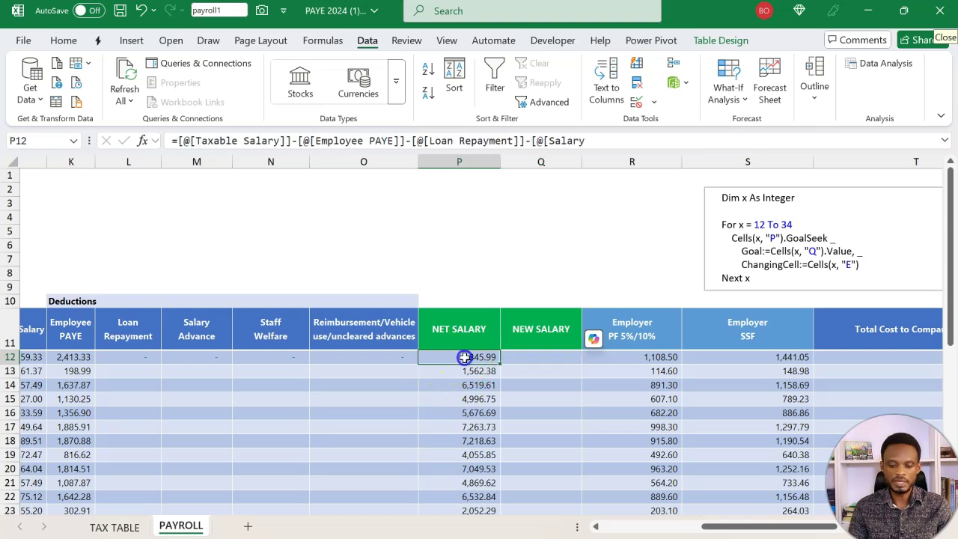
click(514, 359)
text(10000)
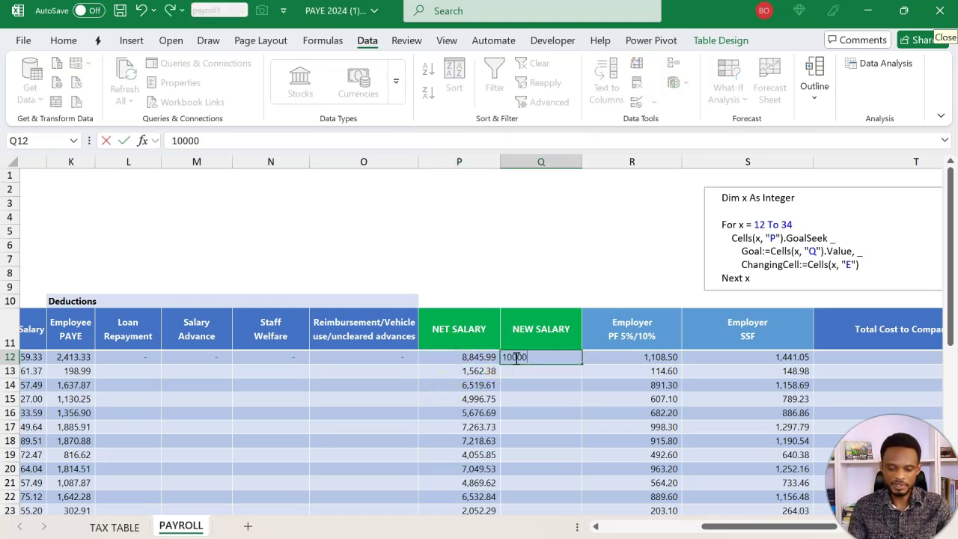
key(Return)
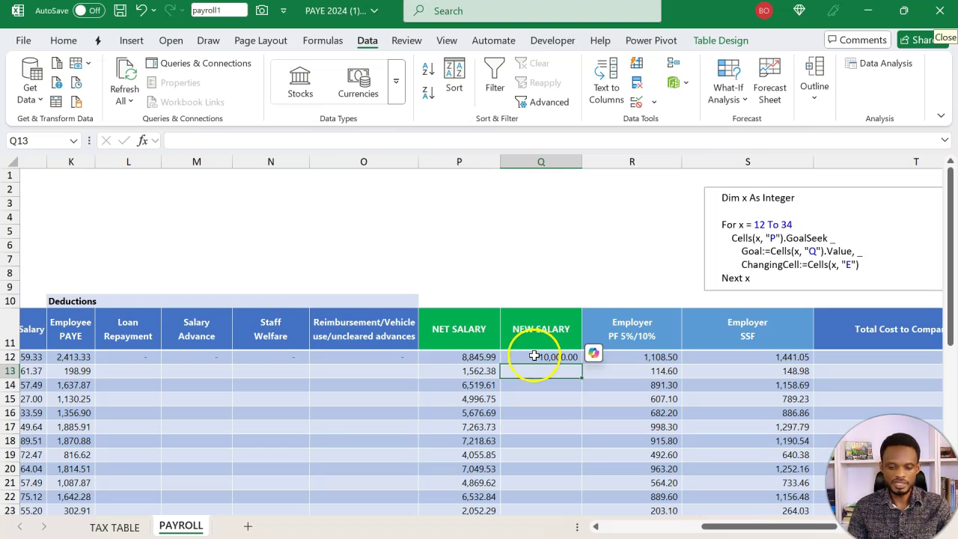
click(533, 353)
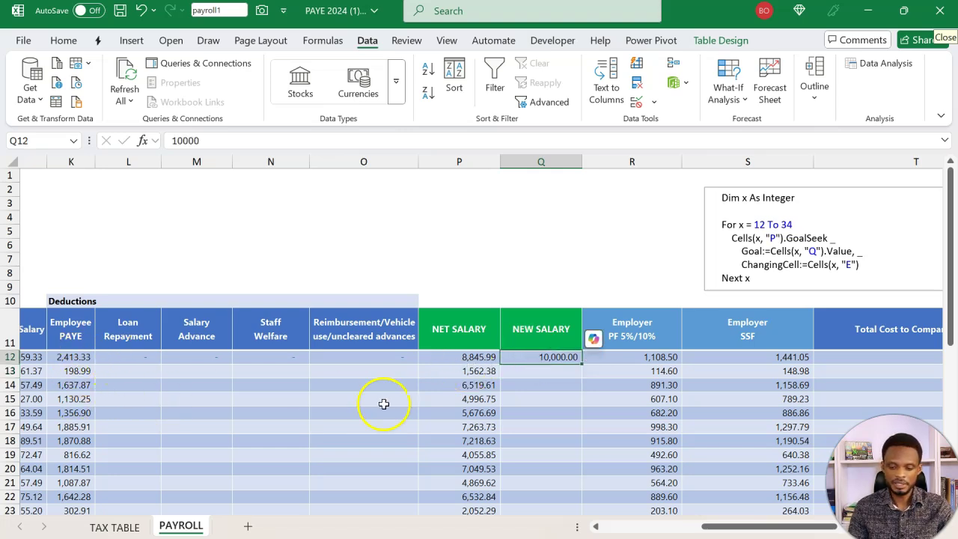
Enter =ROUNDUP([@[NET SALARY]],-3) in Q13 to round the second employee's net salary up to the next thousand.
key(Down)
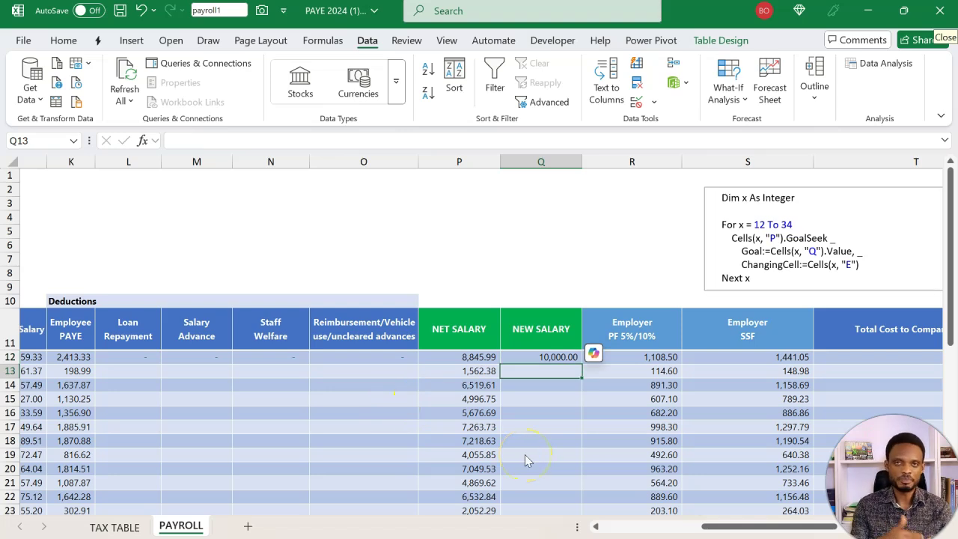
text(=ROUN)
key(Down)
key(Down)
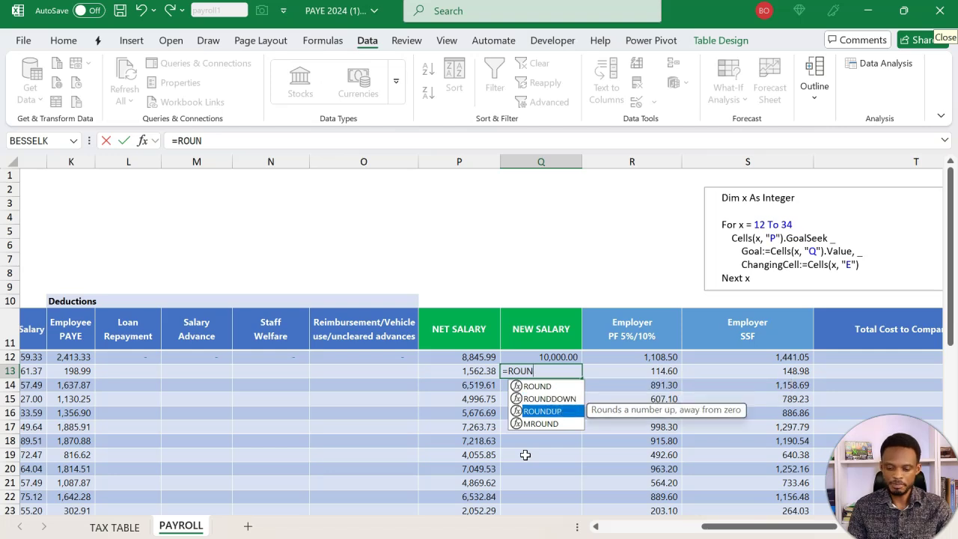
key(Tab)
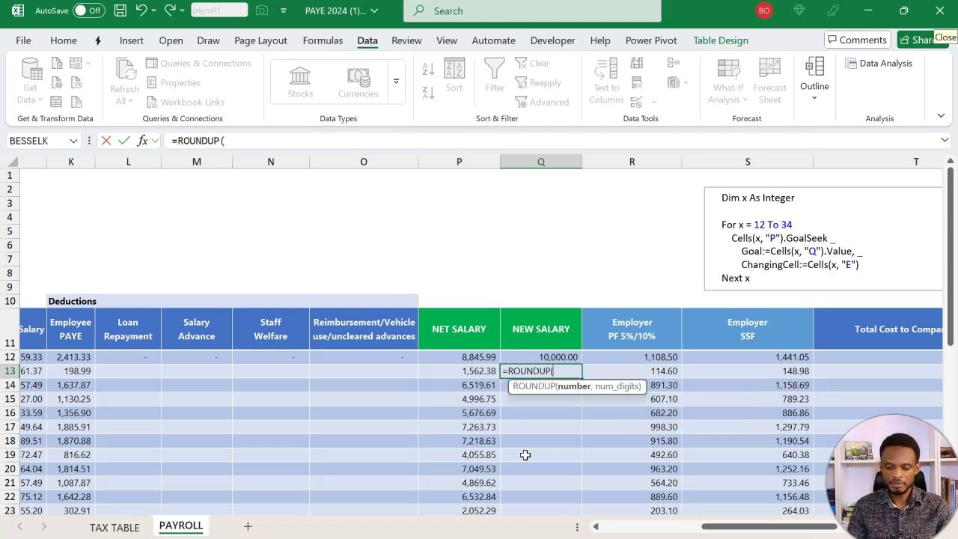
click(464, 371)
text(,)
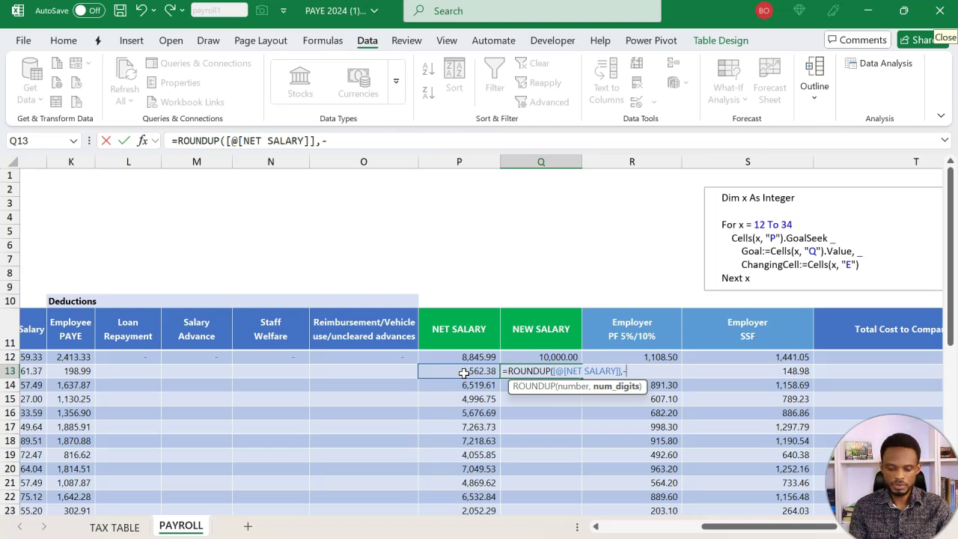
text(-3))
key(Return)
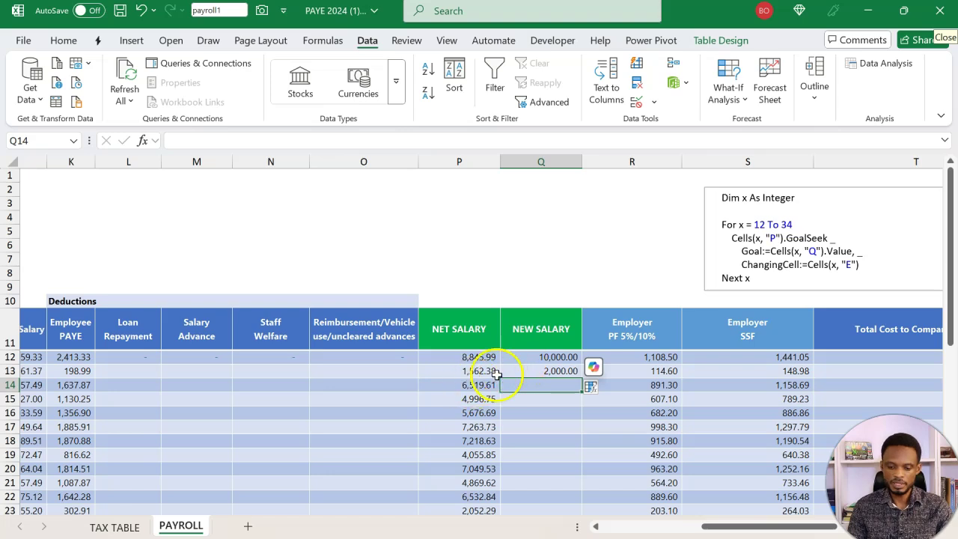
Fill the ROUNDUP formula from Q13 down the NEW SALARY column to Q34.
click(523, 370)
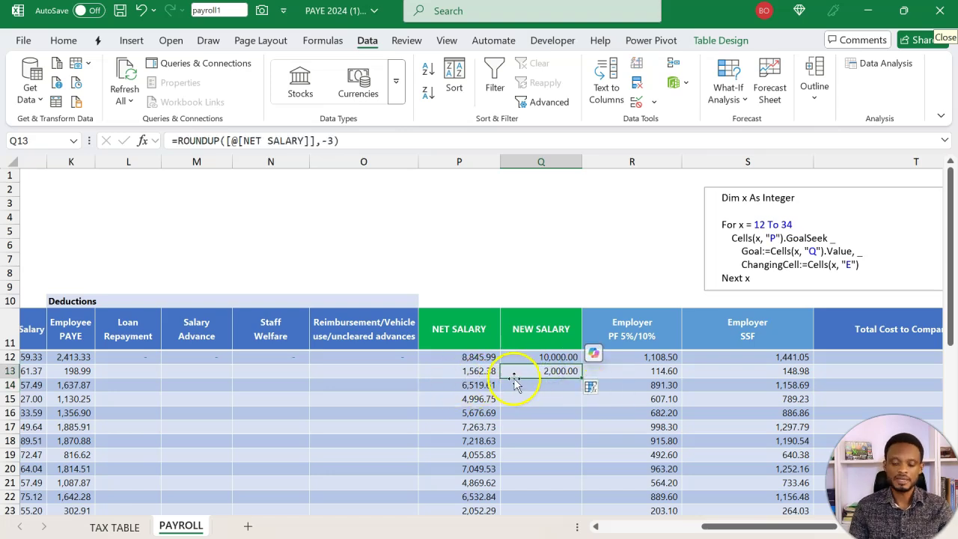
double_click(576, 376)
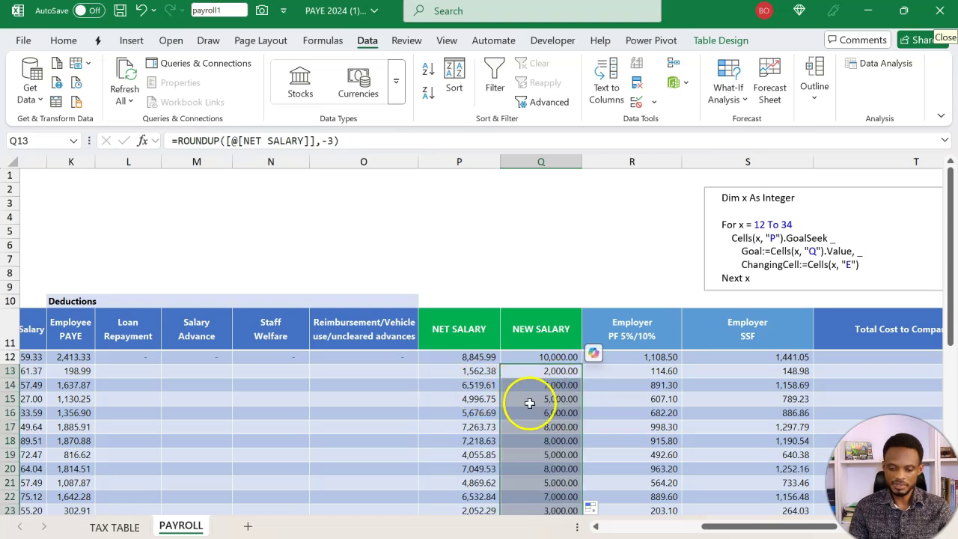
scroll(534, 442, down, 5)
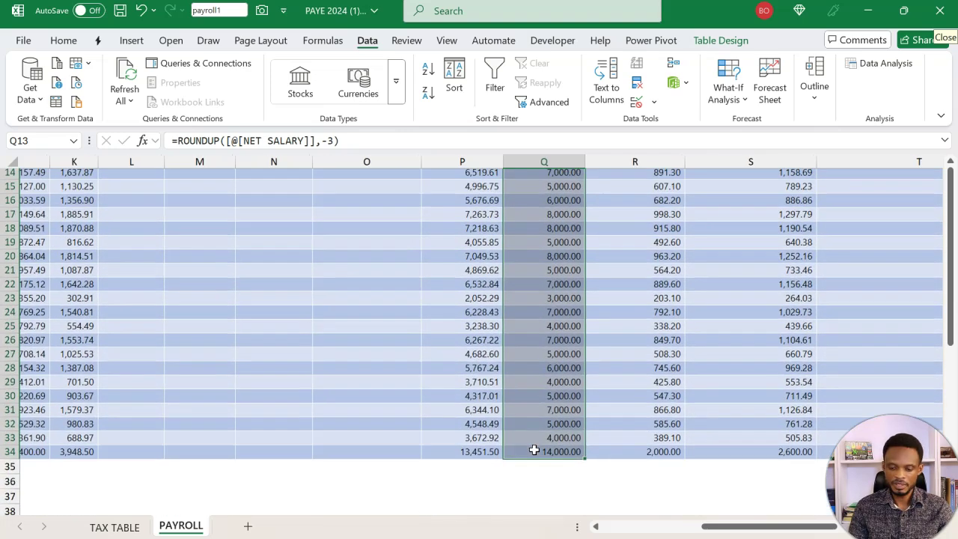
Replace the ROUNDUP formulas in the NEW SALARY column, Q13 to Q34, with their values by copying and pasting values only.
scroll(534, 449, up, 3)
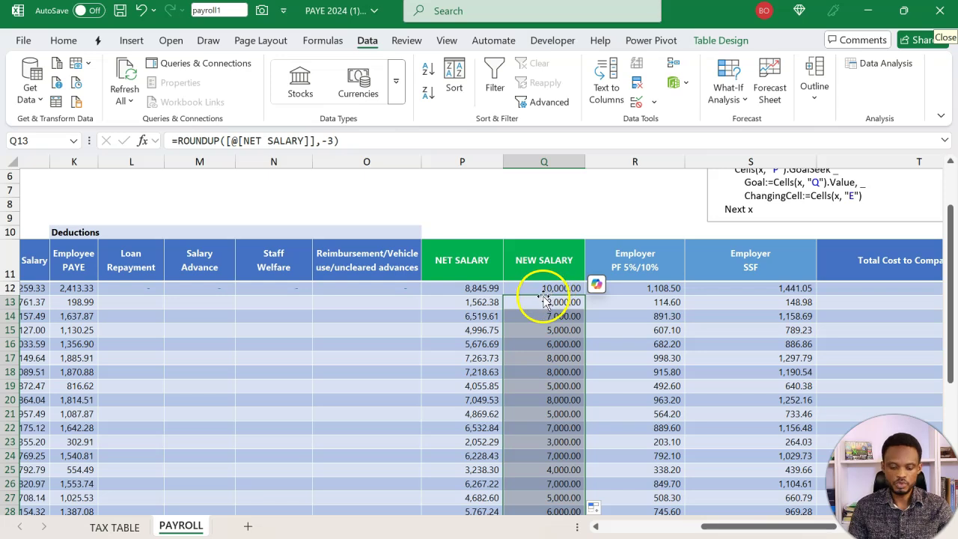
key(ctrl+c)
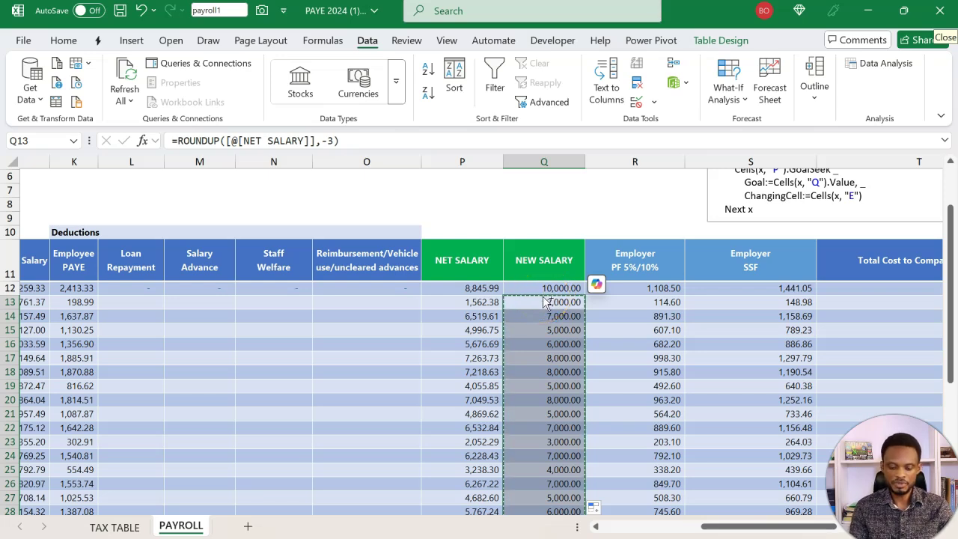
key(ctrl+shift+v)
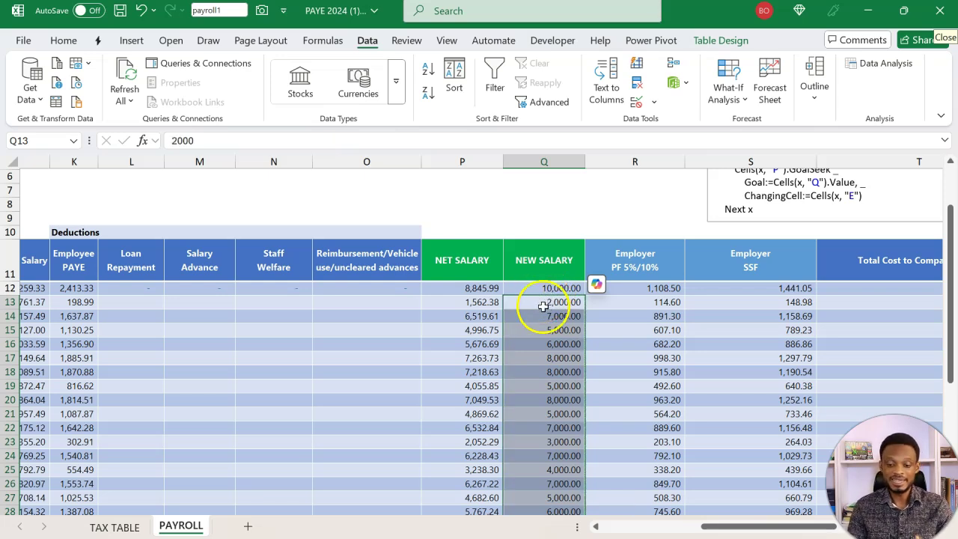
click(543, 316)
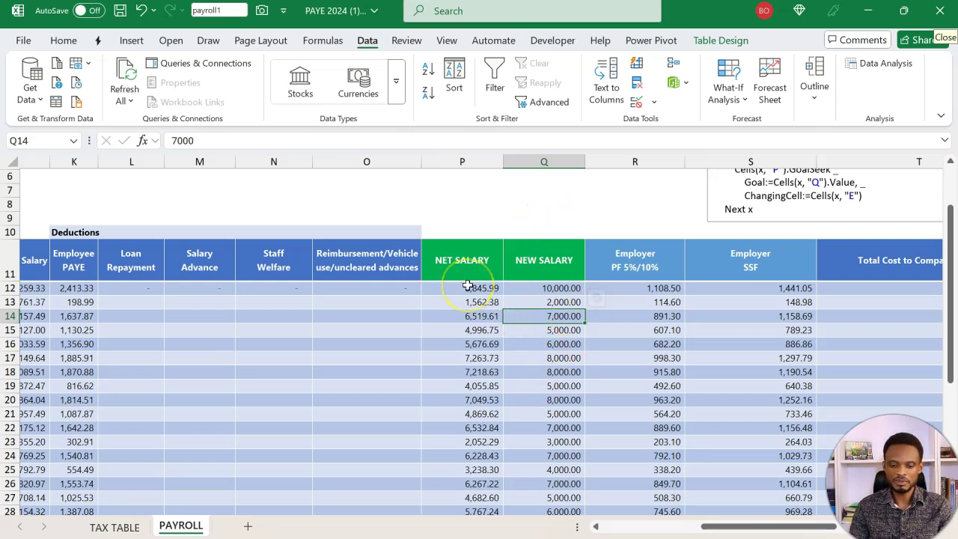
Review the payroll table alongside the VBA loop in the text box, relating its 12 To 34 range to the employee rows.
scroll(467, 285, left, 2)
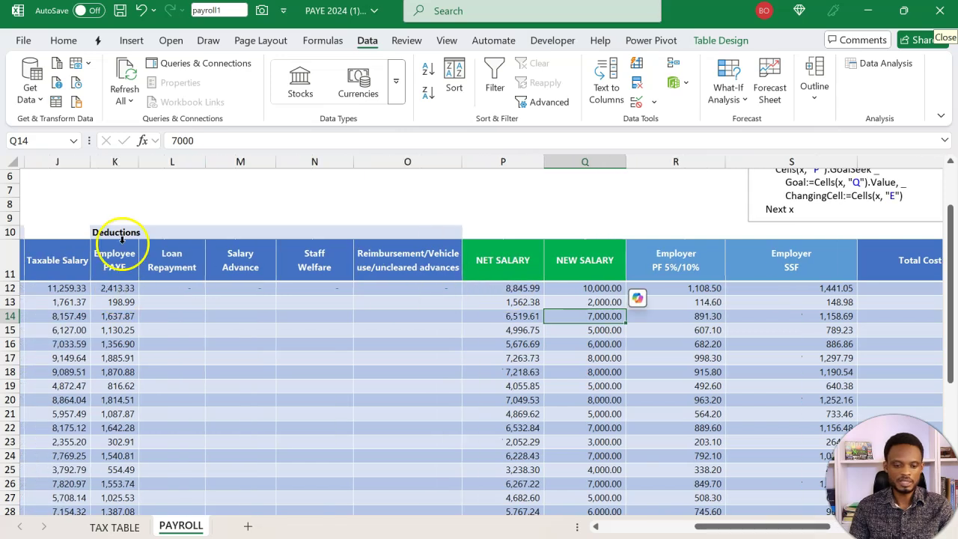
scroll(116, 311, left, 4)
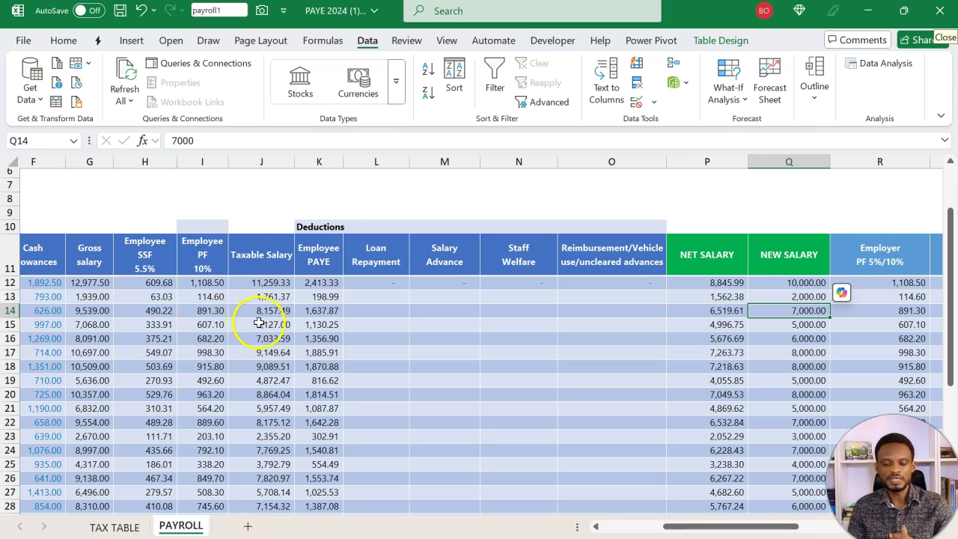
scroll(284, 320, right, 8)
scroll(449, 270, up, 2)
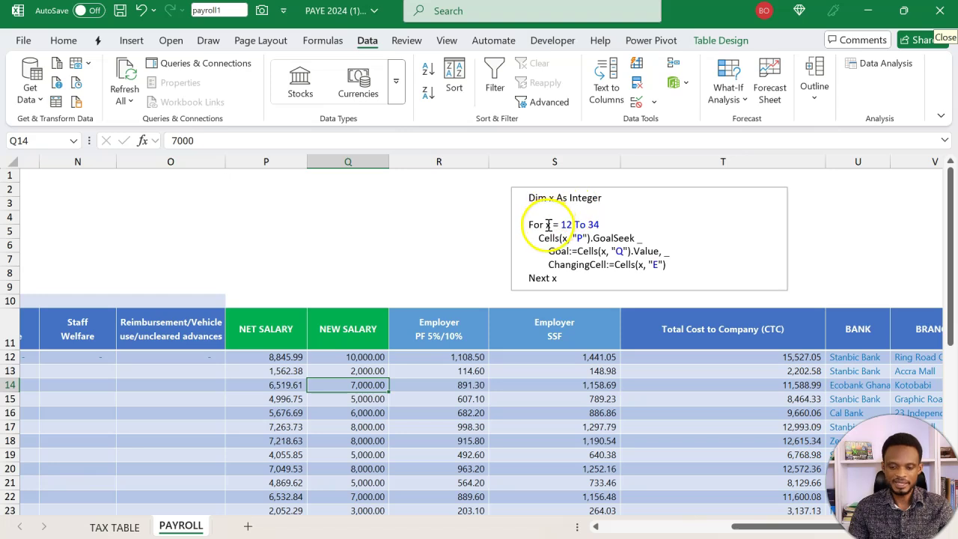
scroll(421, 299, left, 1)
scroll(422, 300, down, 1)
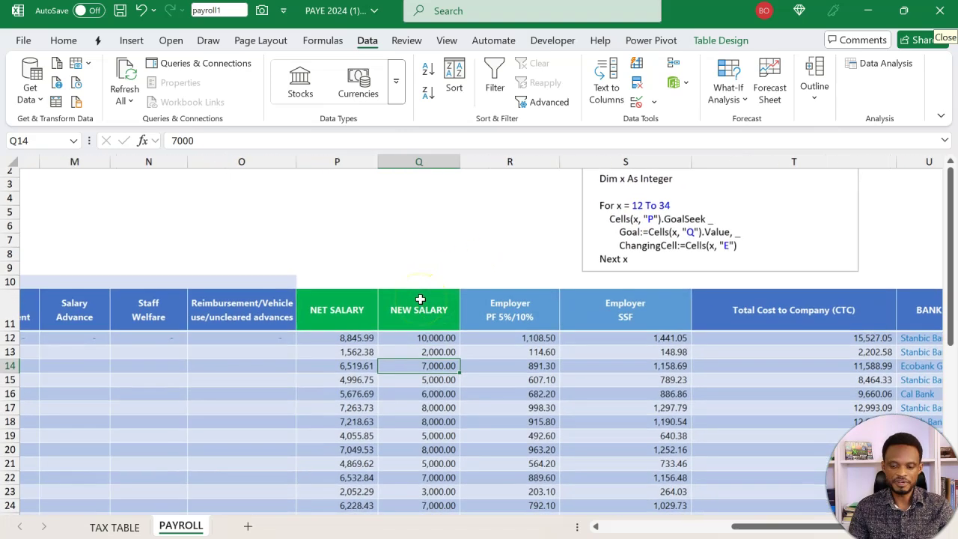
scroll(421, 299, up, 1)
scroll(421, 299, left, 1)
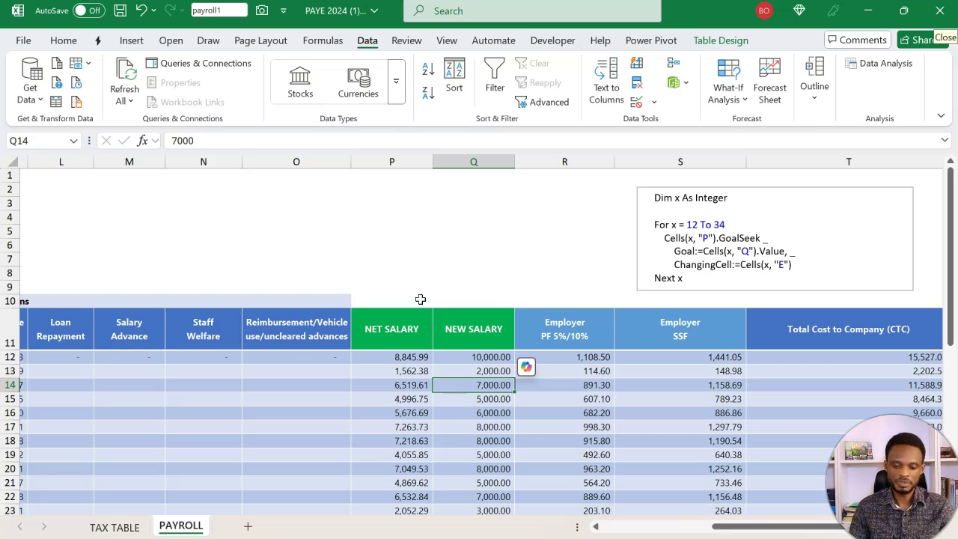
scroll(420, 299, left, 6)
scroll(420, 299, down, 1)
scroll(86, 320, left, 1)
scroll(70, 330, down, 2)
scroll(69, 331, down, 5)
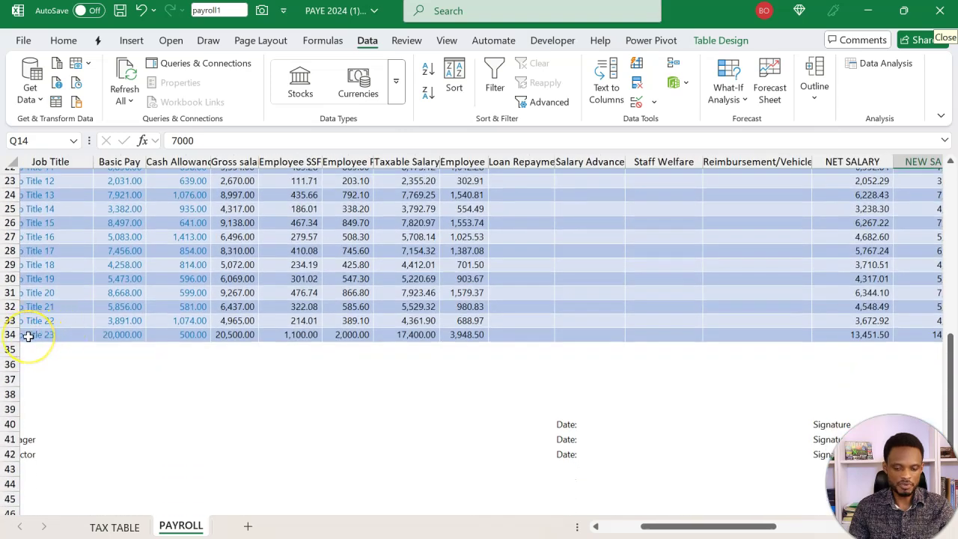
scroll(28, 336, up, 6)
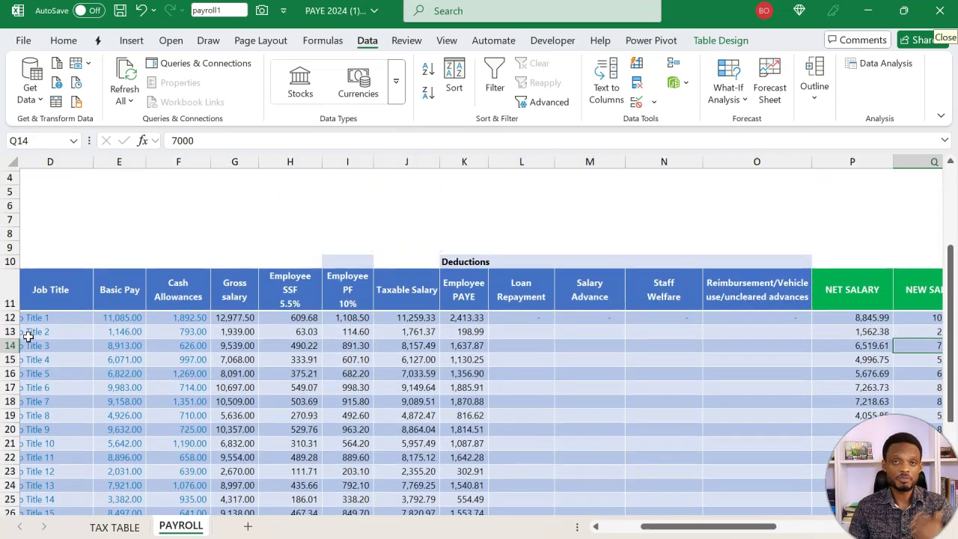
scroll(98, 332, left, 3)
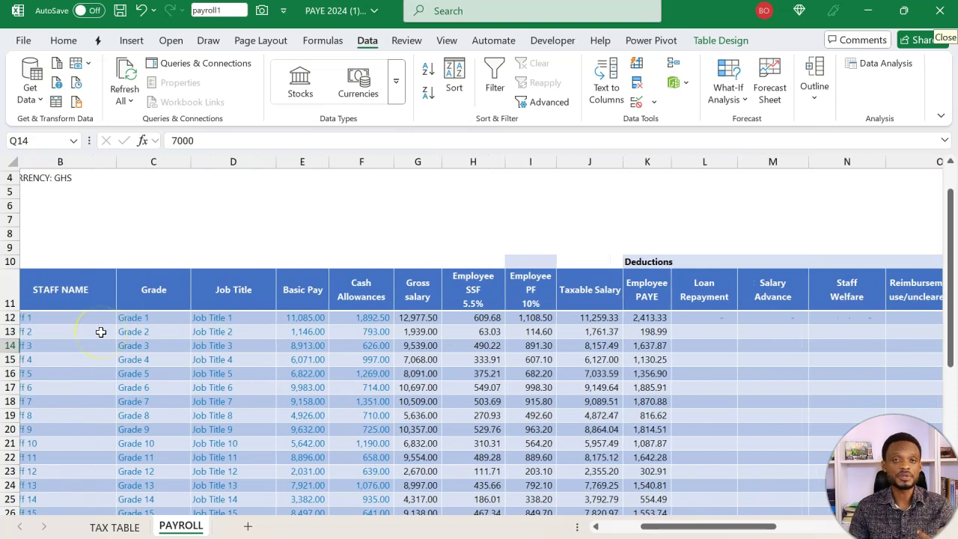
scroll(100, 332, right, 6)
scroll(101, 332, right, 4)
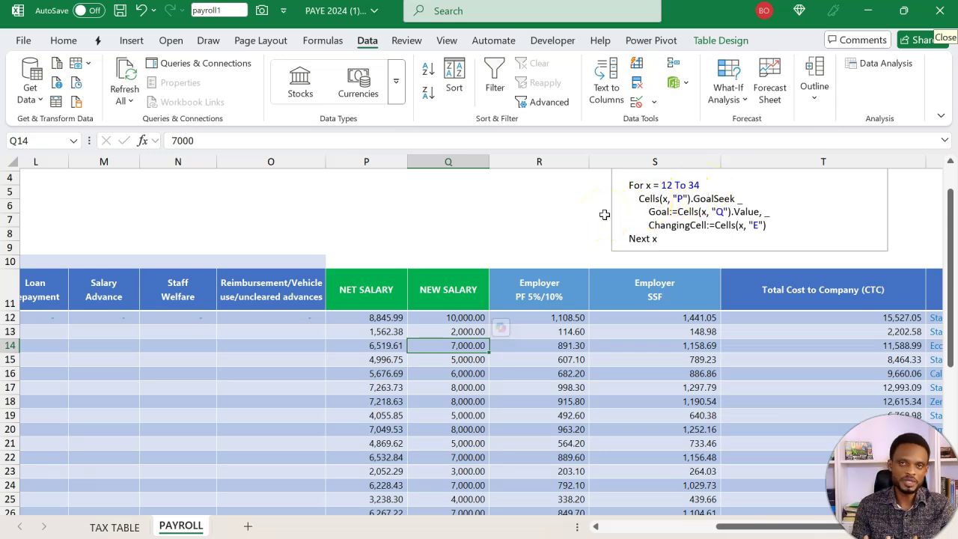
Match the GoalSeek code's references to the sheet: column P for NET SALARY, Q for NEW SALARY and E for Basic Pay.
click(377, 162)
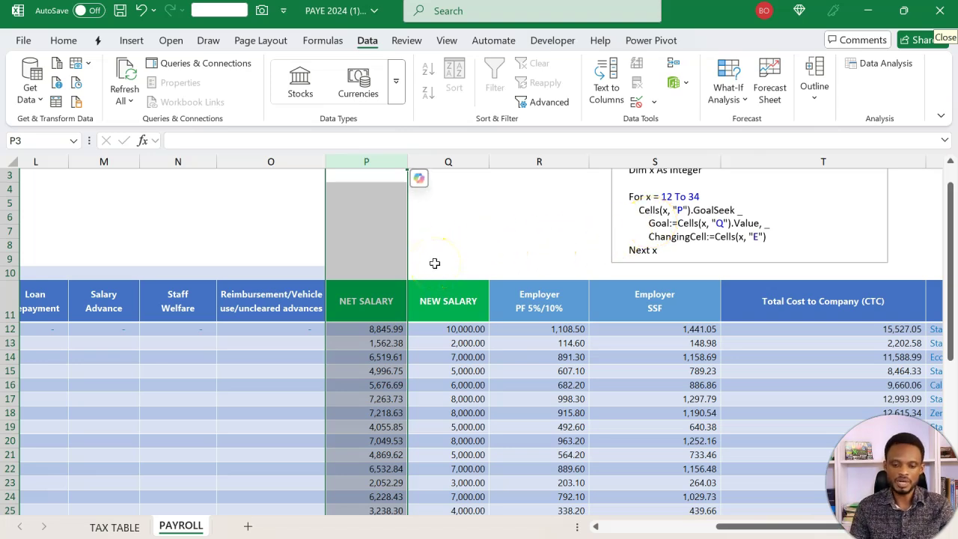
click(453, 165)
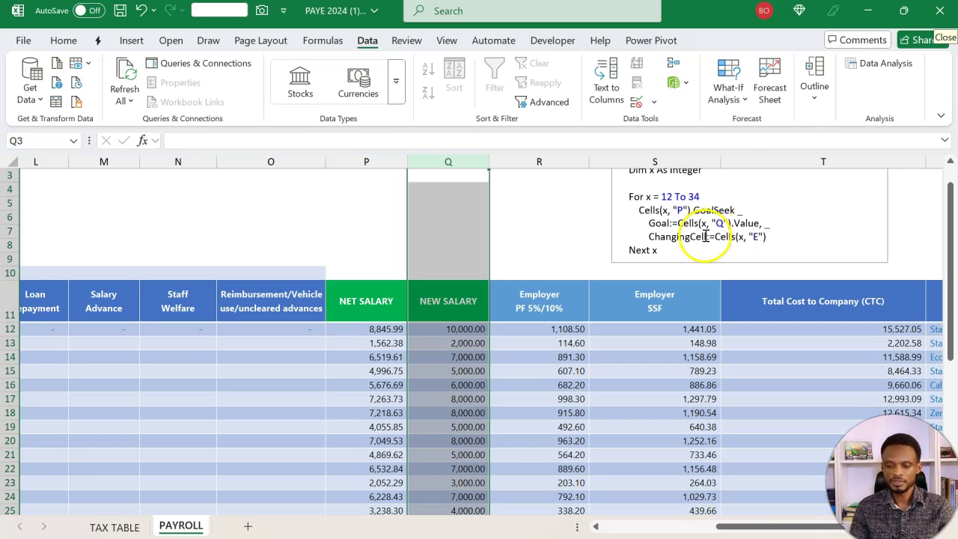
click(704, 237)
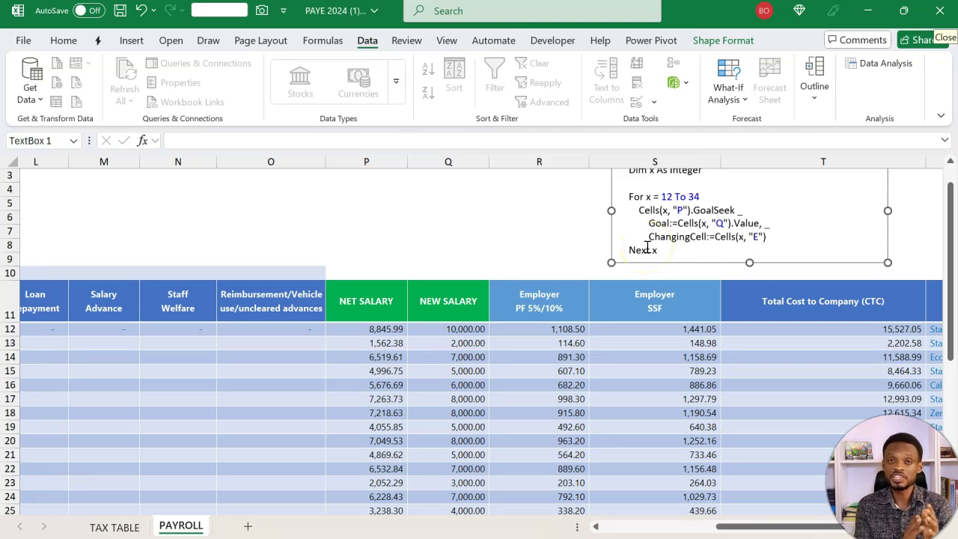
scroll(647, 247, left, 8)
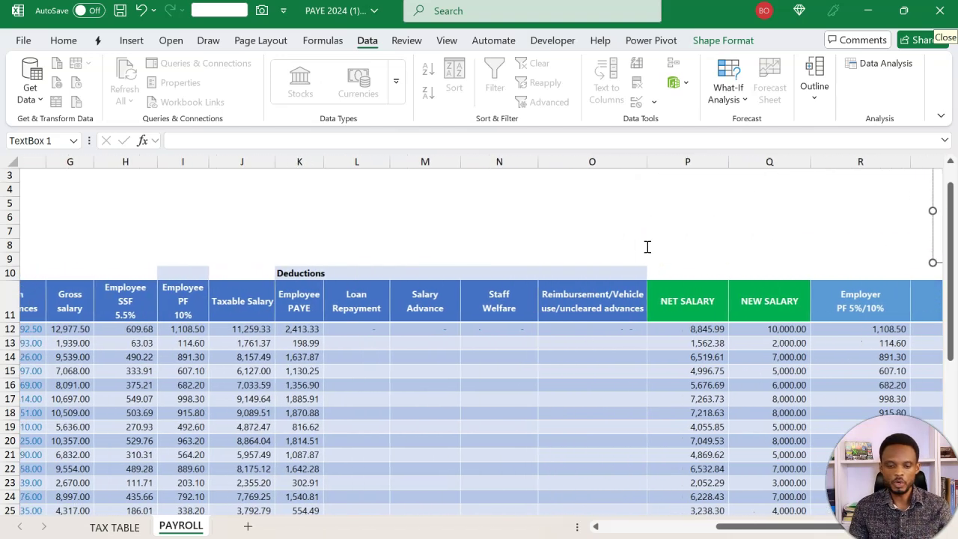
scroll(647, 247, left, 1)
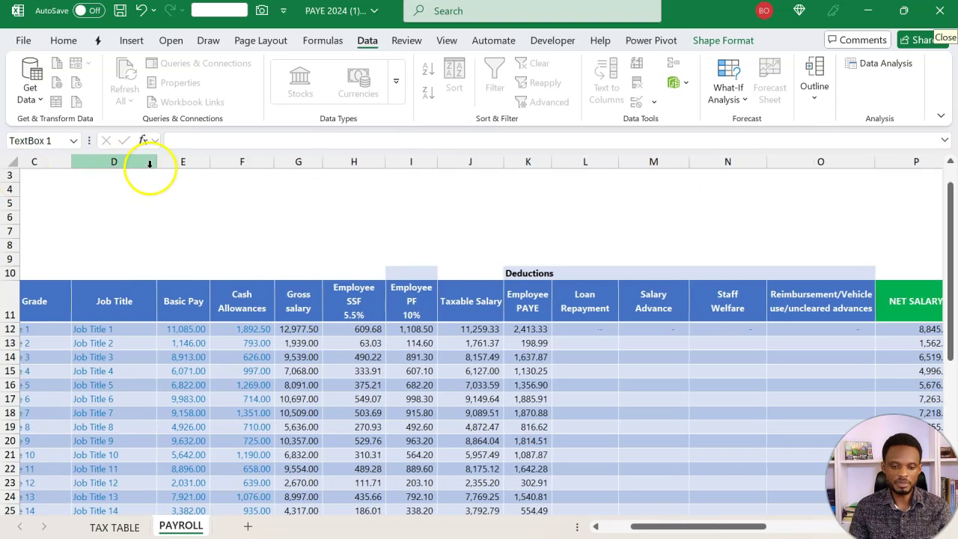
click(186, 163)
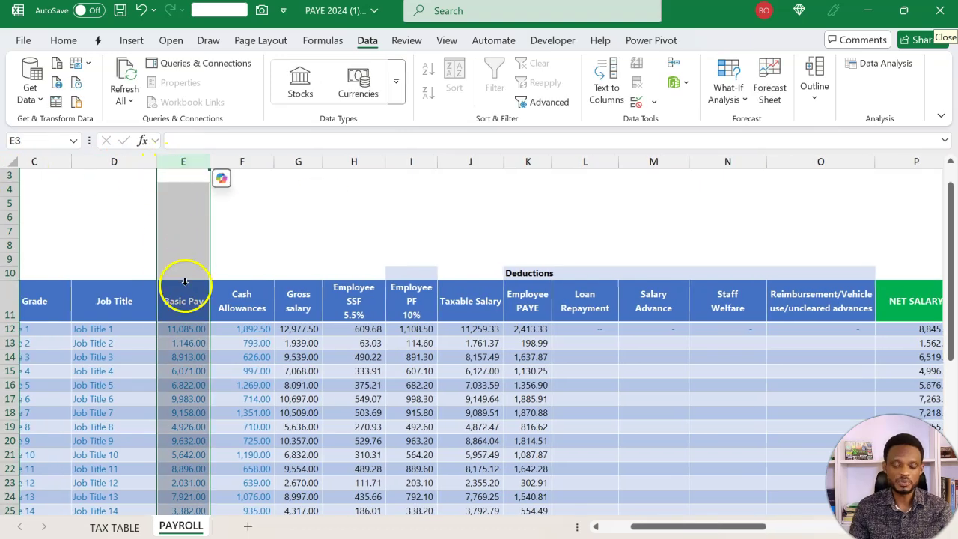
scroll(181, 334, down, 2)
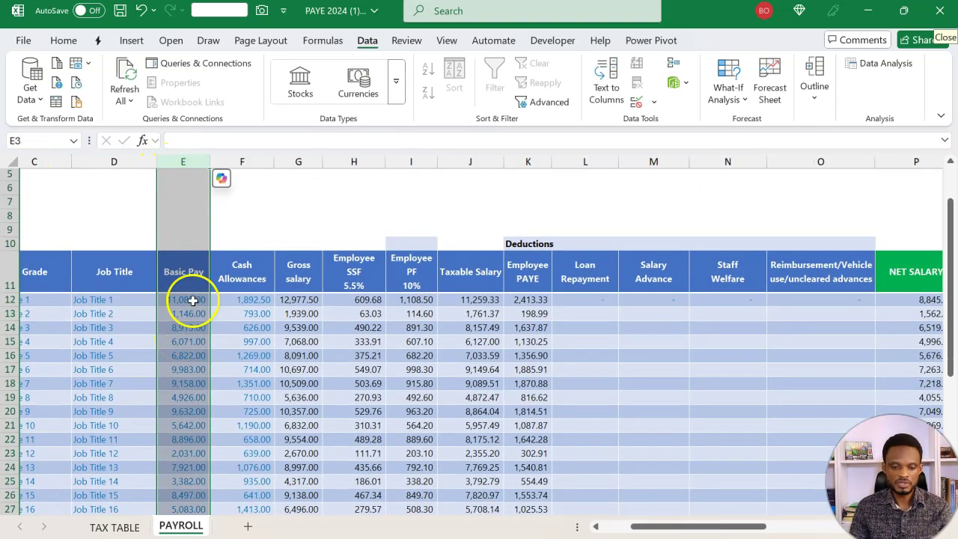
scroll(190, 299, right, 3)
scroll(193, 299, right, 3)
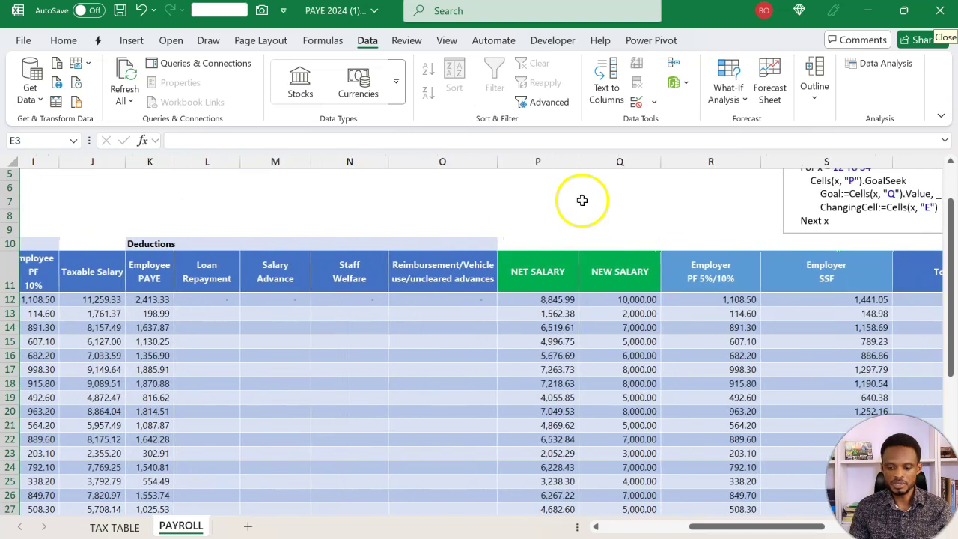
click(541, 163)
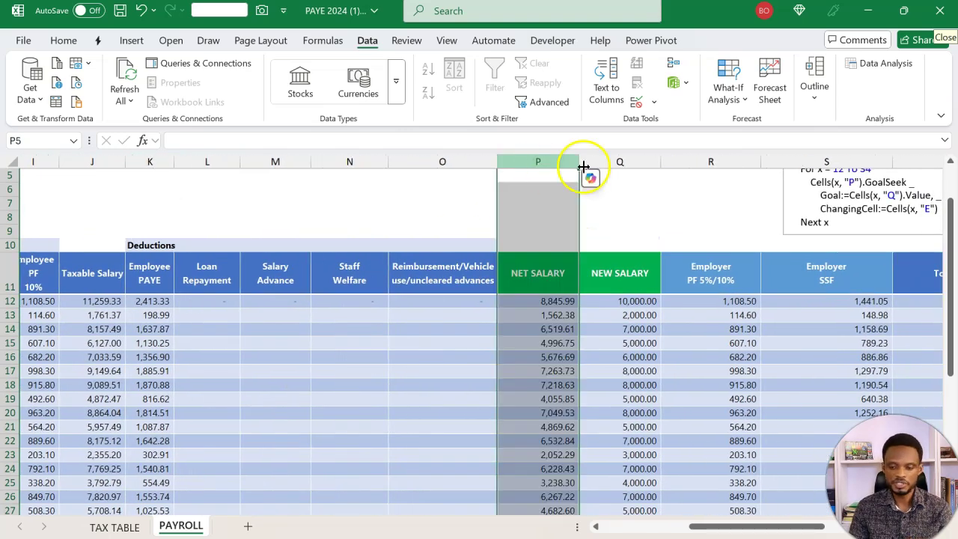
click(626, 164)
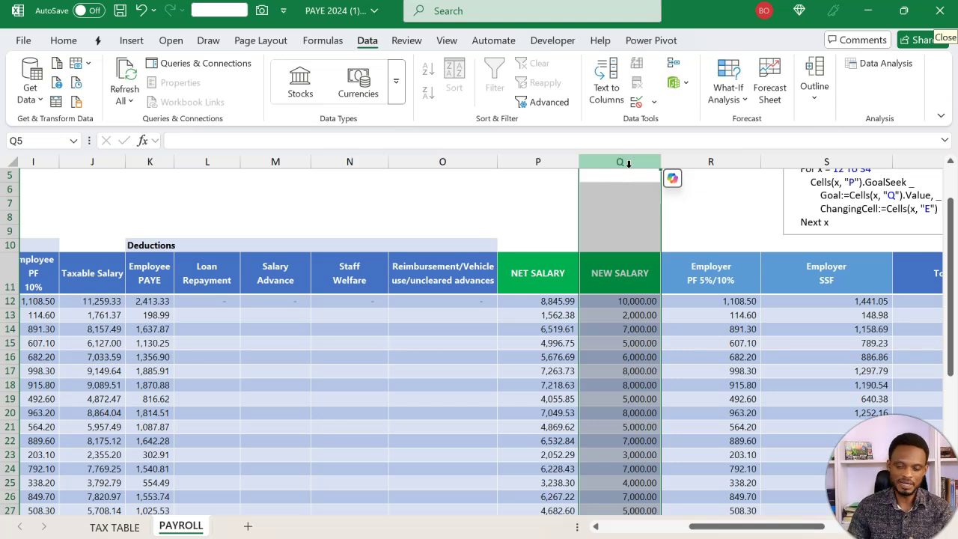
scroll(629, 163, left, 8)
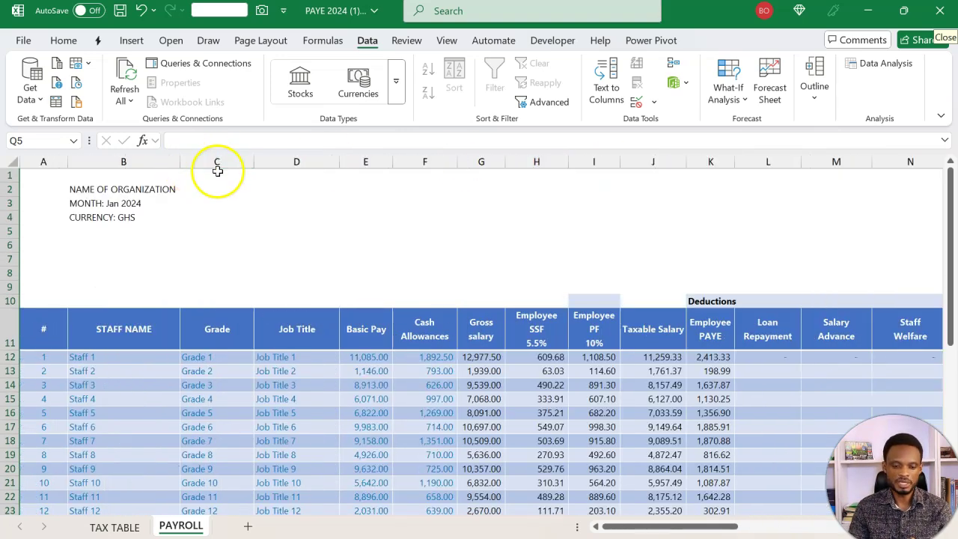
click(363, 160)
scroll(264, 308, down, 2)
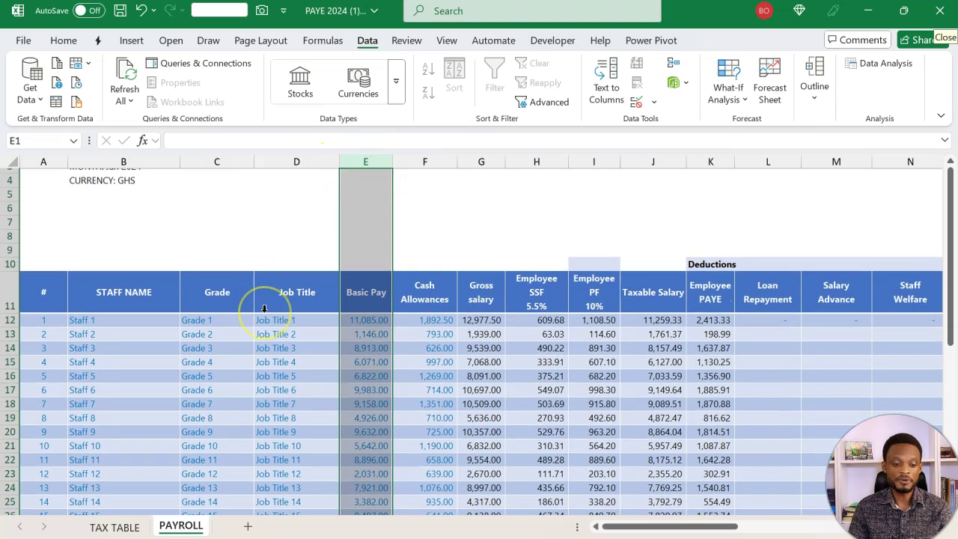
scroll(264, 313, down, 5)
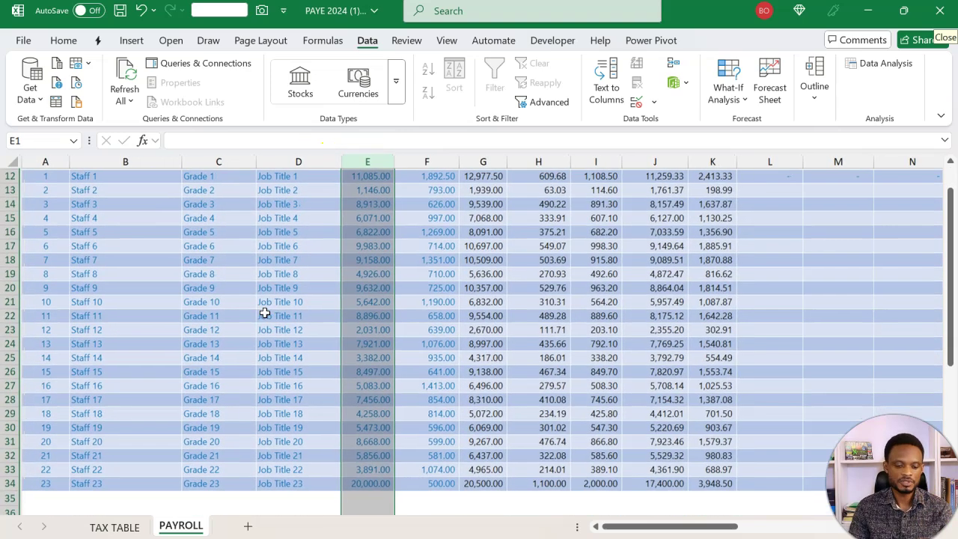
scroll(264, 313, up, 7)
scroll(264, 313, right, 2)
scroll(264, 312, right, 6)
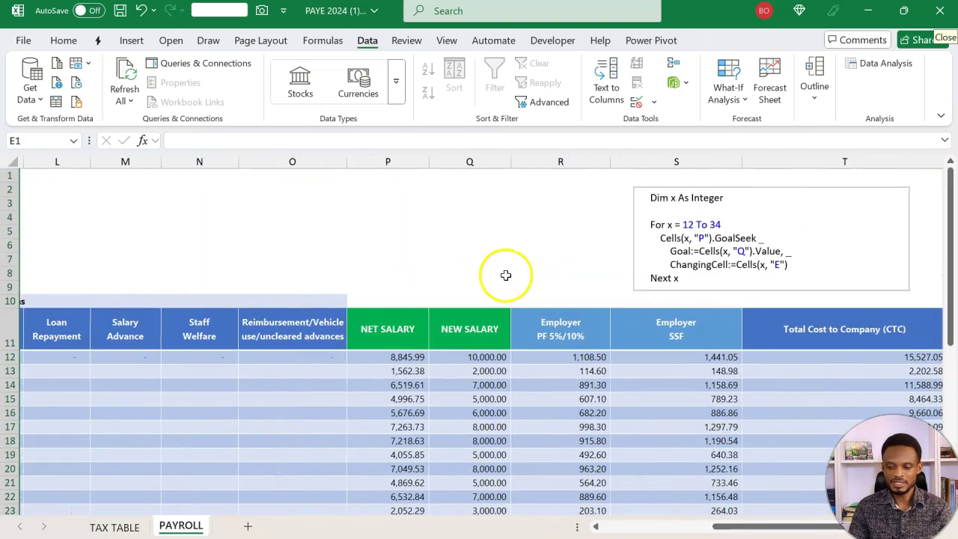
Select the full GoalSeek loop code in the text box, from Dim x As Integer to Next x.
click(502, 273)
drag(686, 278, 645, 207)
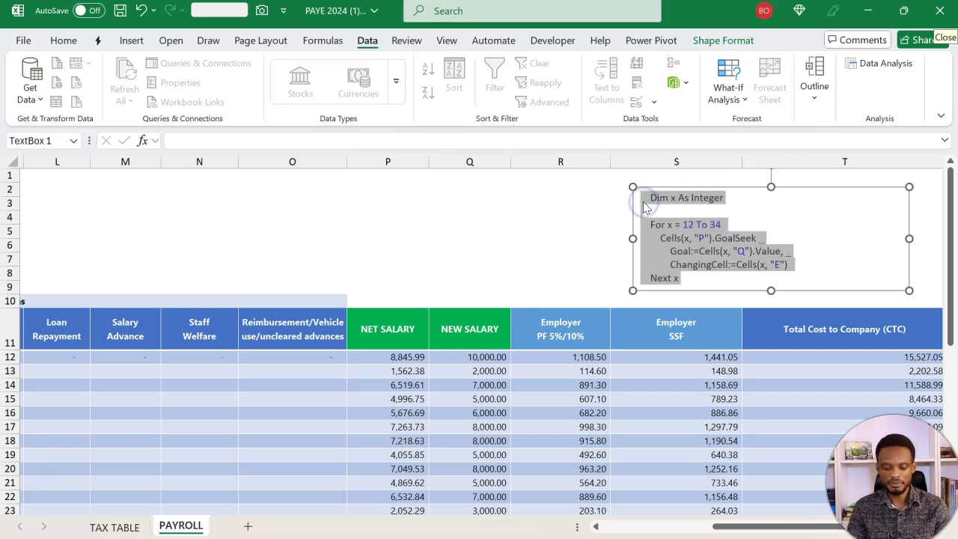
click(540, 237)
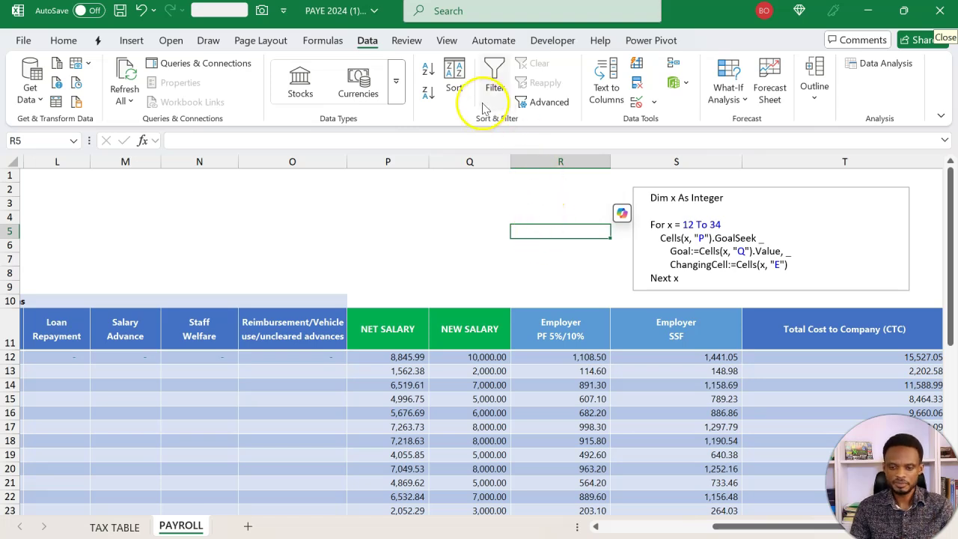
Check the ribbon customization options for the Developer entry among the main tabs, and close them without changes.
click(549, 41)
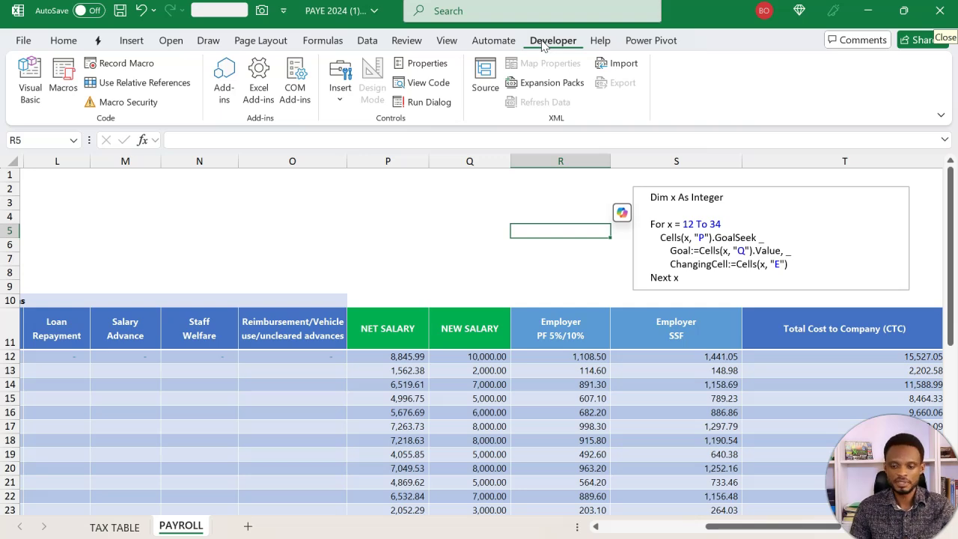
click(407, 41)
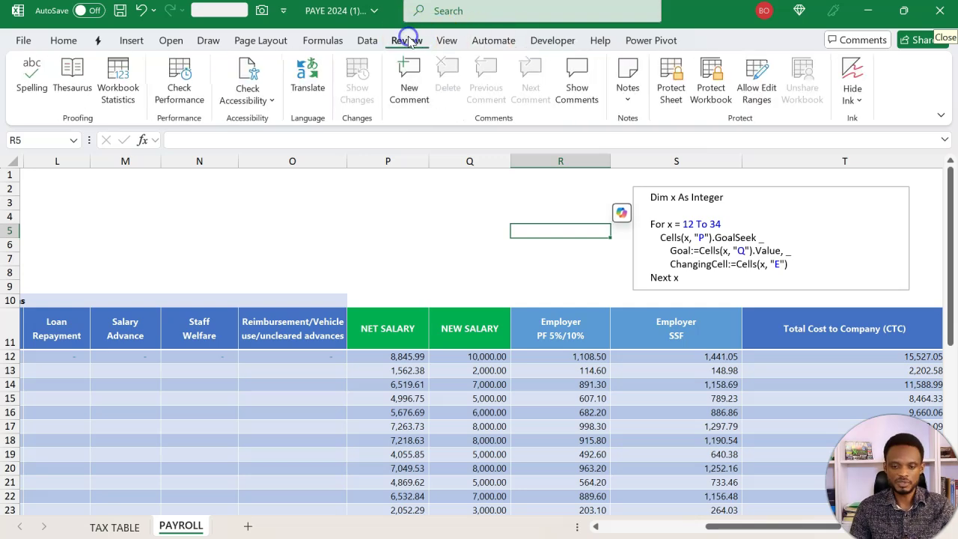
right_click(408, 43)
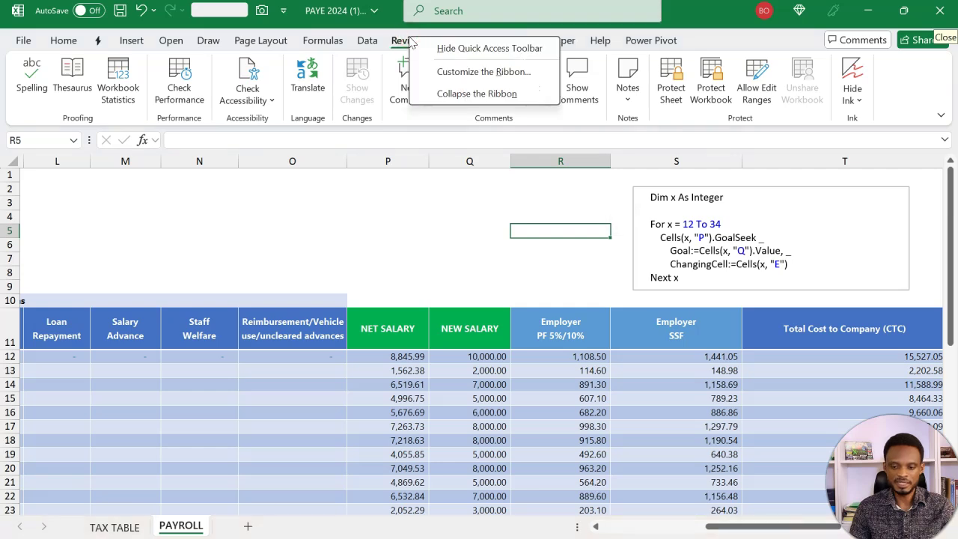
click(449, 72)
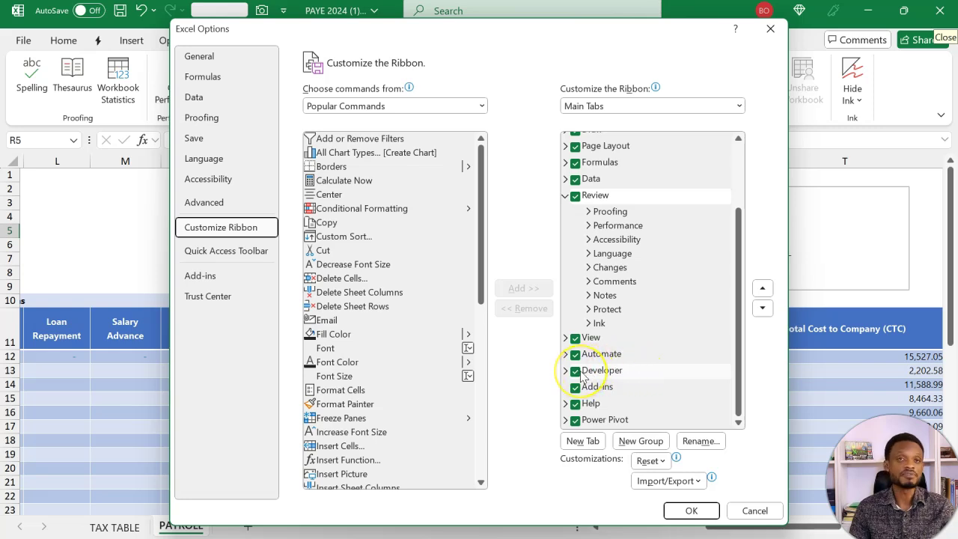
click(741, 510)
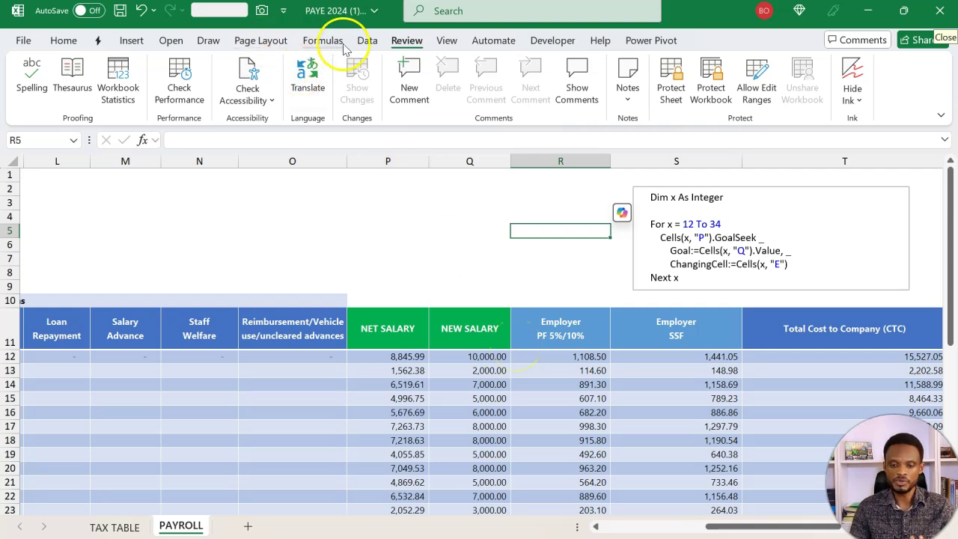
click(445, 43)
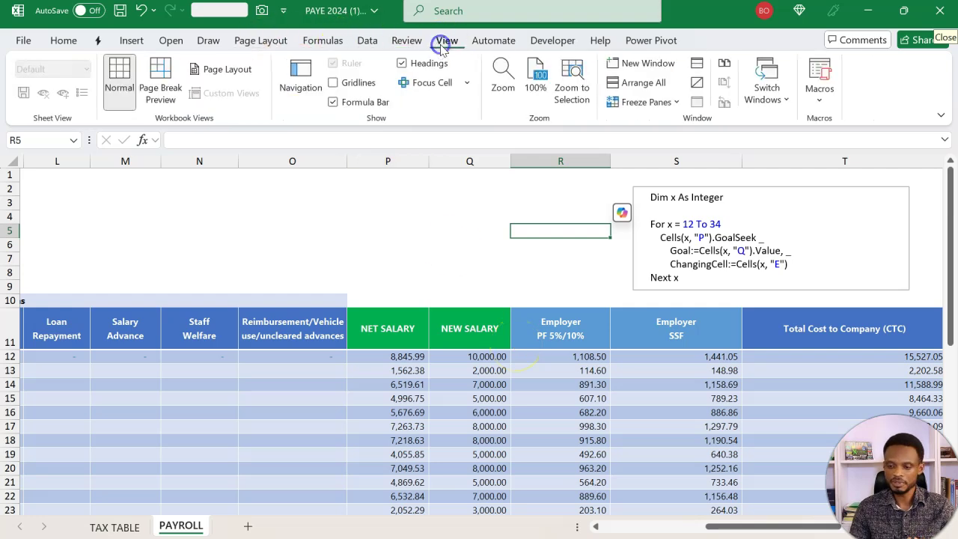
click(819, 99)
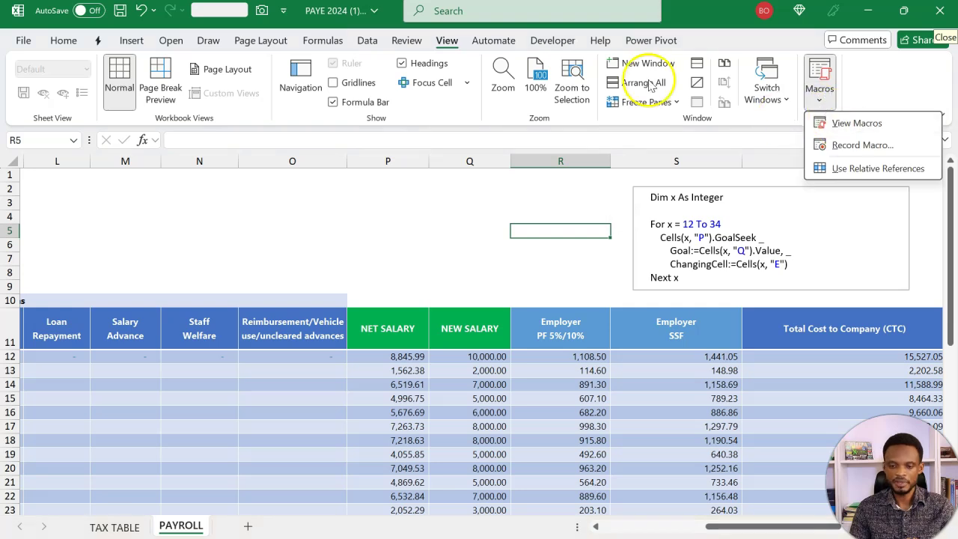
click(554, 42)
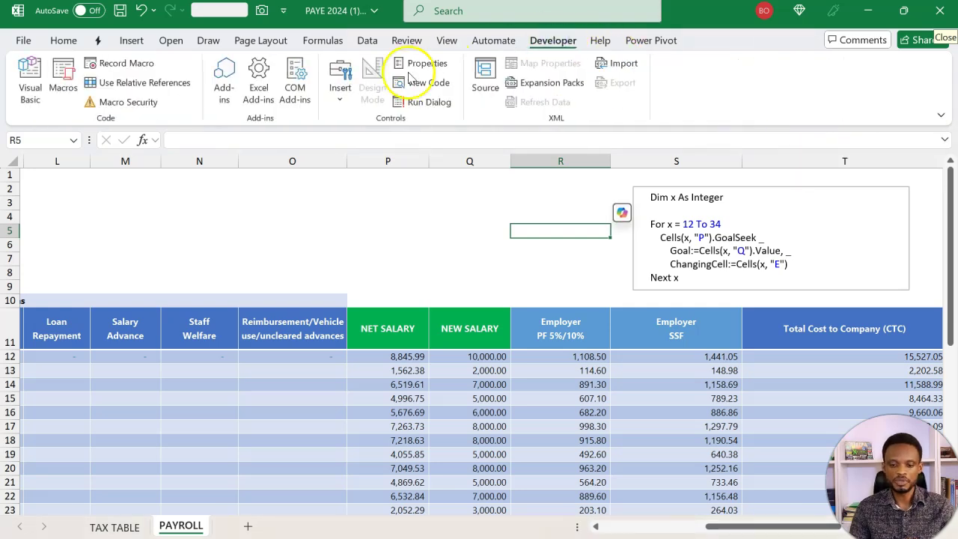
click(343, 98)
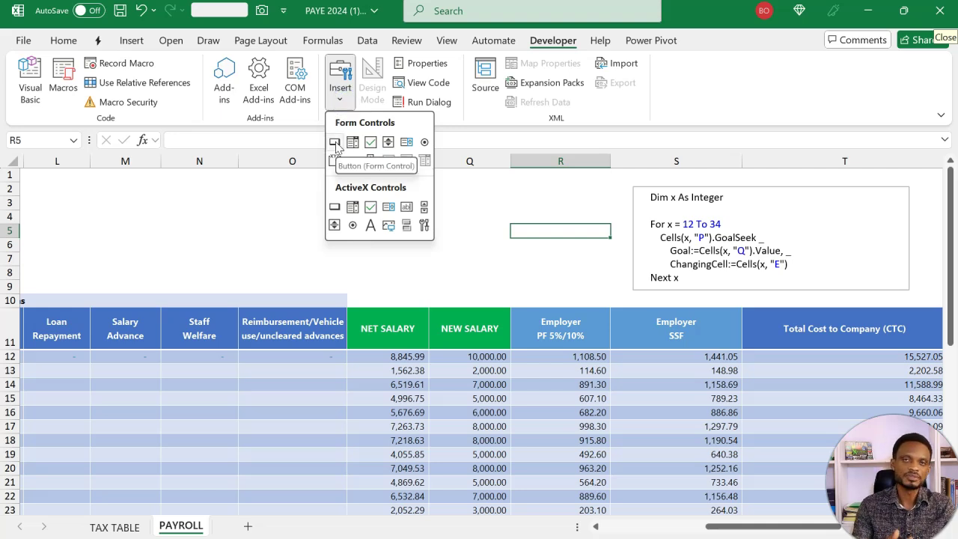
click(291, 259)
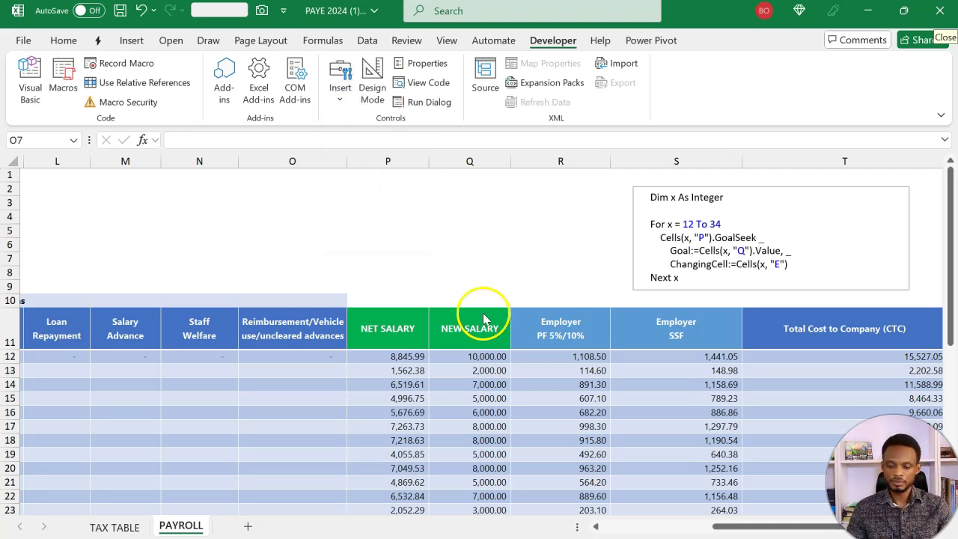
Copy the GoalSeek loop code from the sheet's text box into a Notepad document.
click(681, 254)
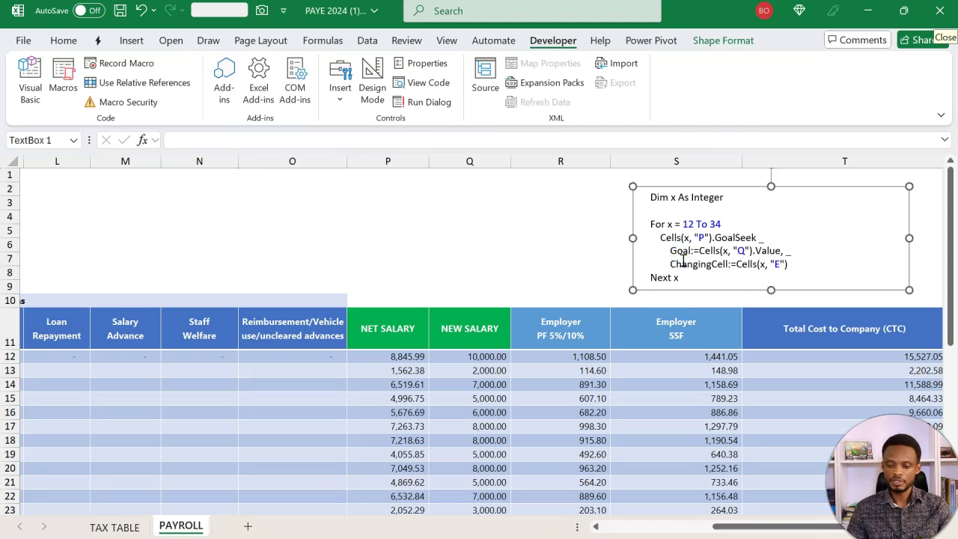
drag(683, 277, 682, 535)
click(732, 526)
click(481, 304)
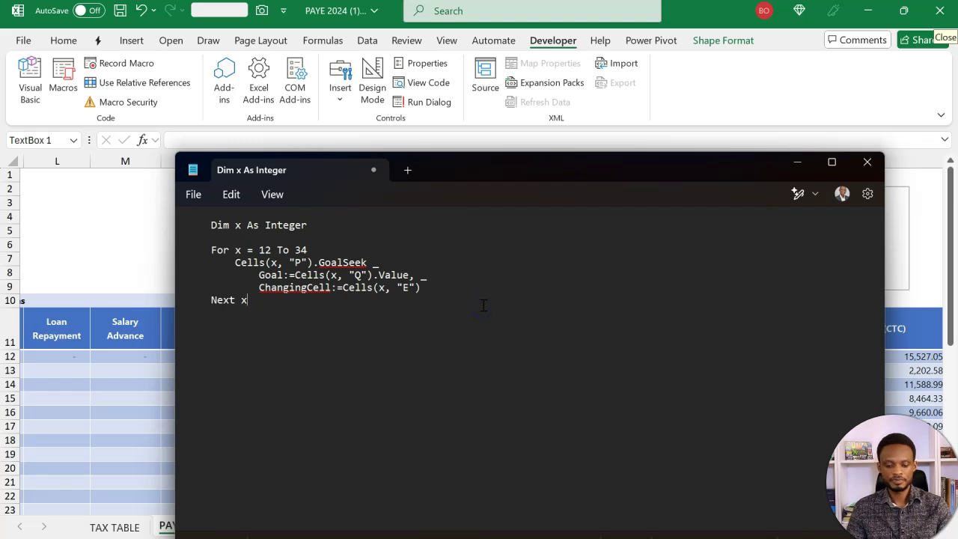
key(ctrl+a)
click(484, 306)
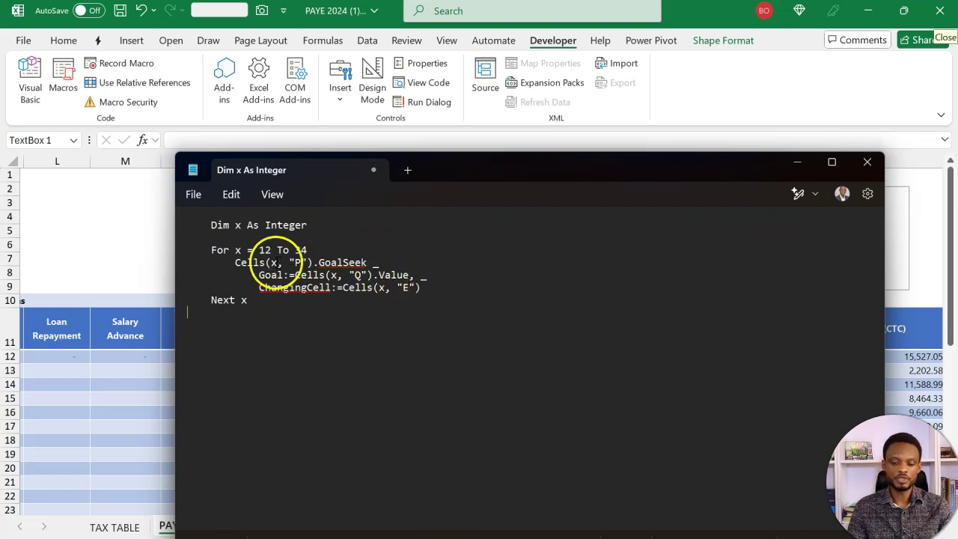
Examine the Cells(x, "P").GoalSeek line and the Goal:=Cells(x, "Q").Value line in the Notepad code.
drag(235, 263, 381, 265)
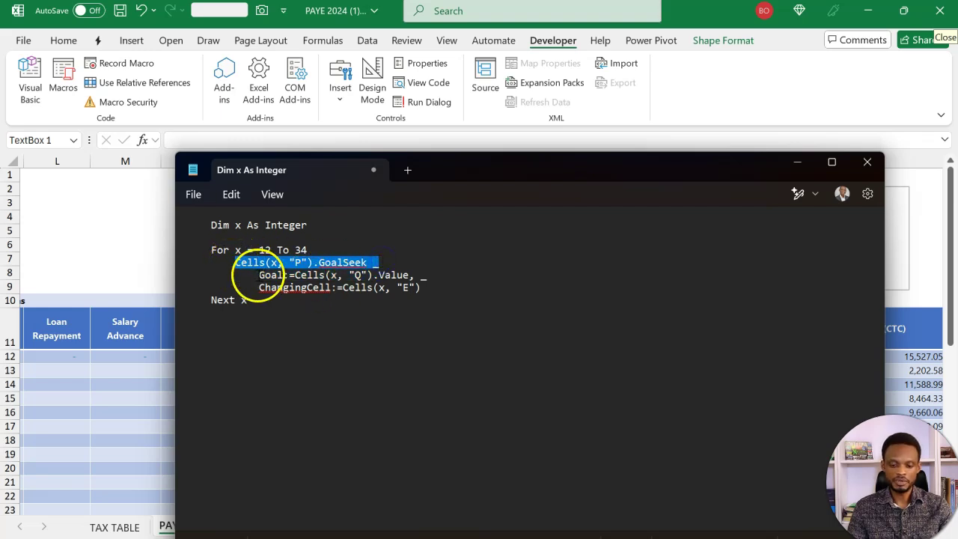
click(252, 275)
drag(254, 274, 420, 276)
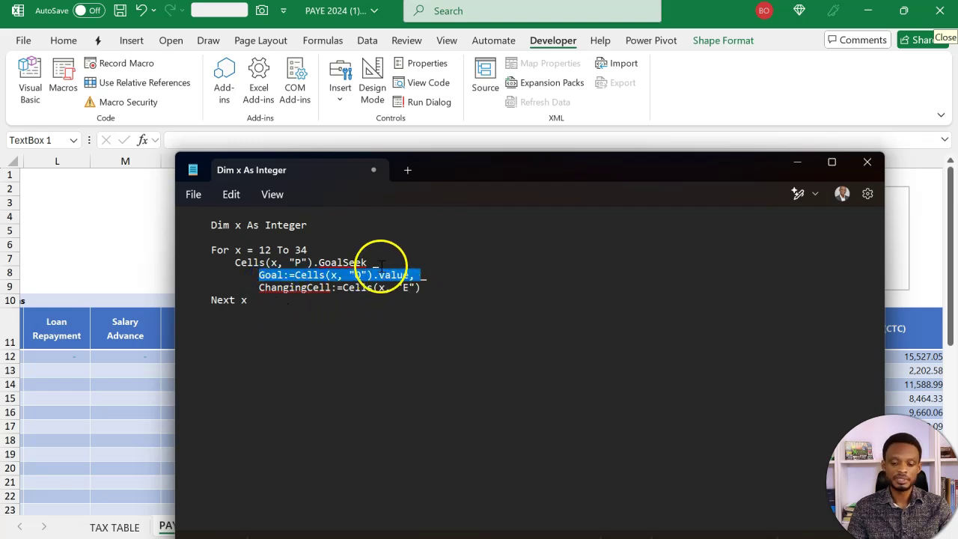
click(382, 271)
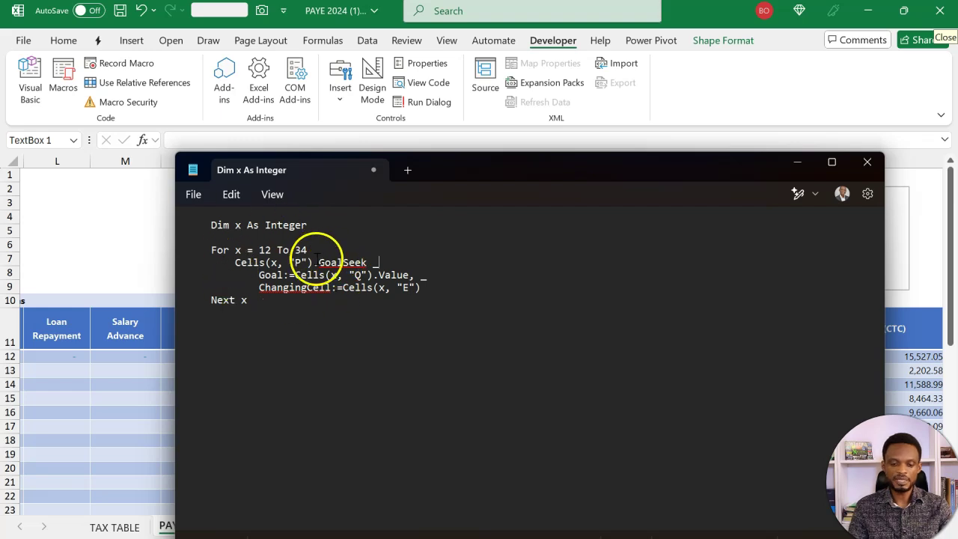
Copy the whole loop code from Dim x As Integer to Next x, and minimize Notepad to return to Excel.
click(272, 300)
drag(271, 300, 207, 216)
key(ctrl+c)
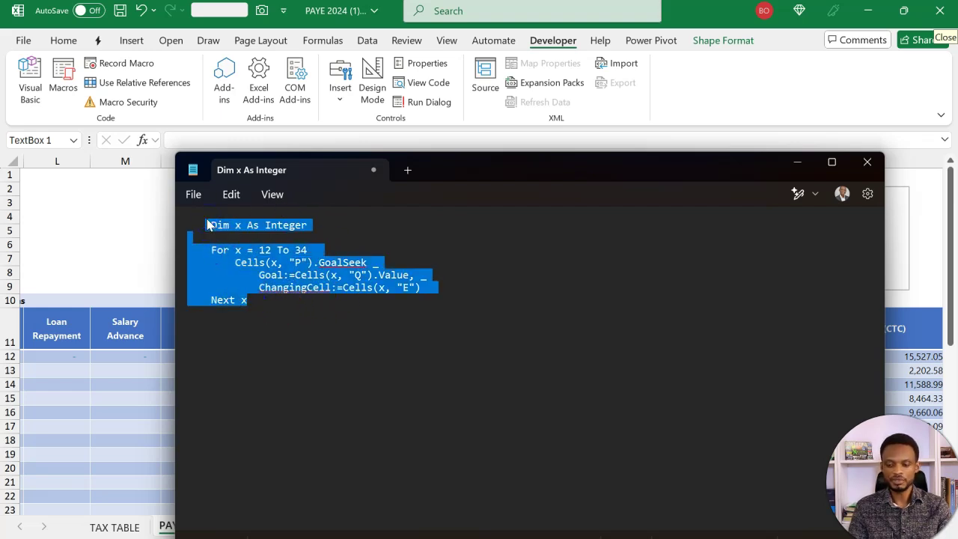
click(796, 166)
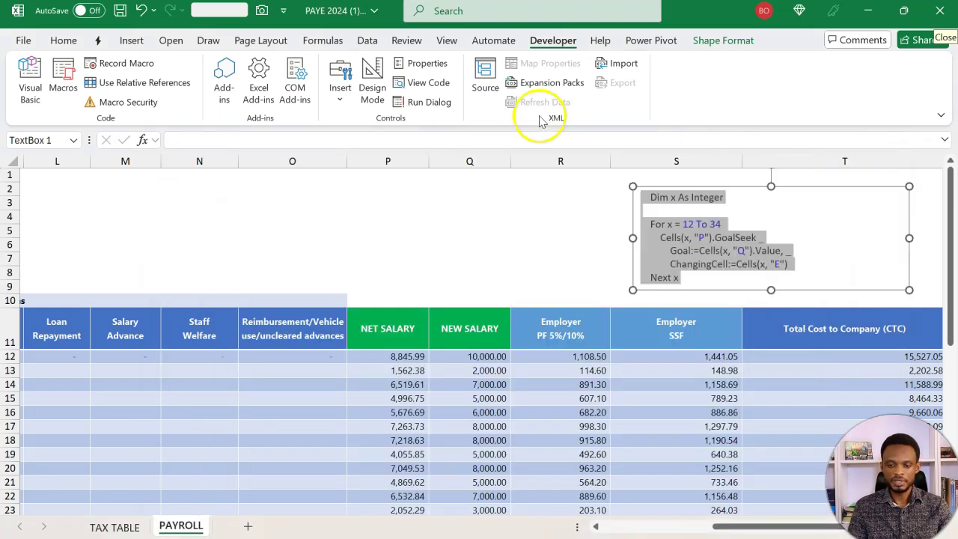
Insert a form-control button on the PAYROLL sheet above the table, across columns N and O around rows 2 to 4.
click(288, 182)
click(297, 189)
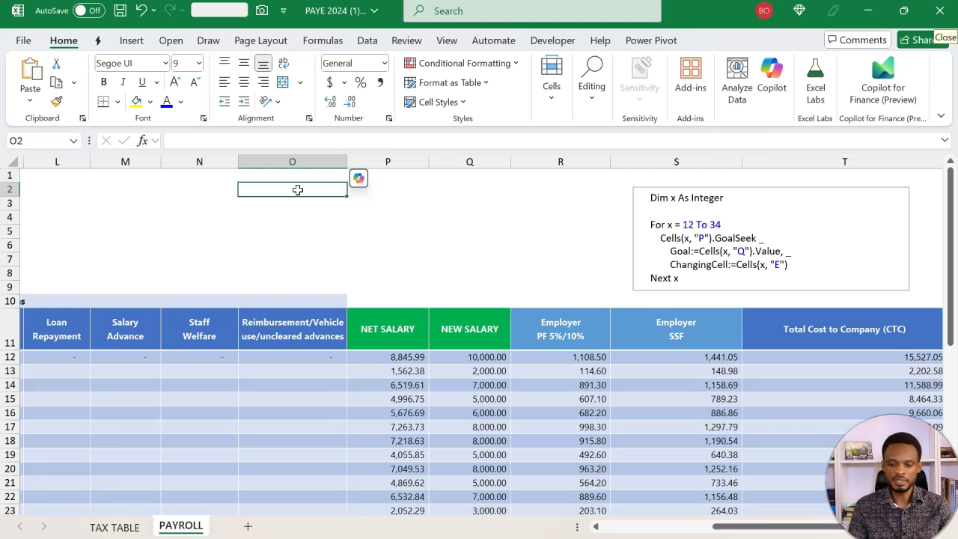
click(560, 40)
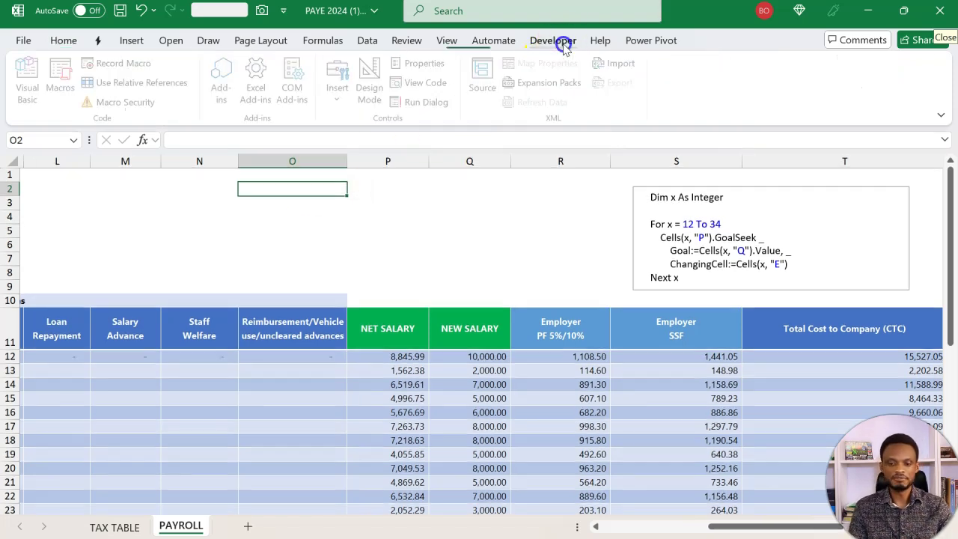
click(341, 82)
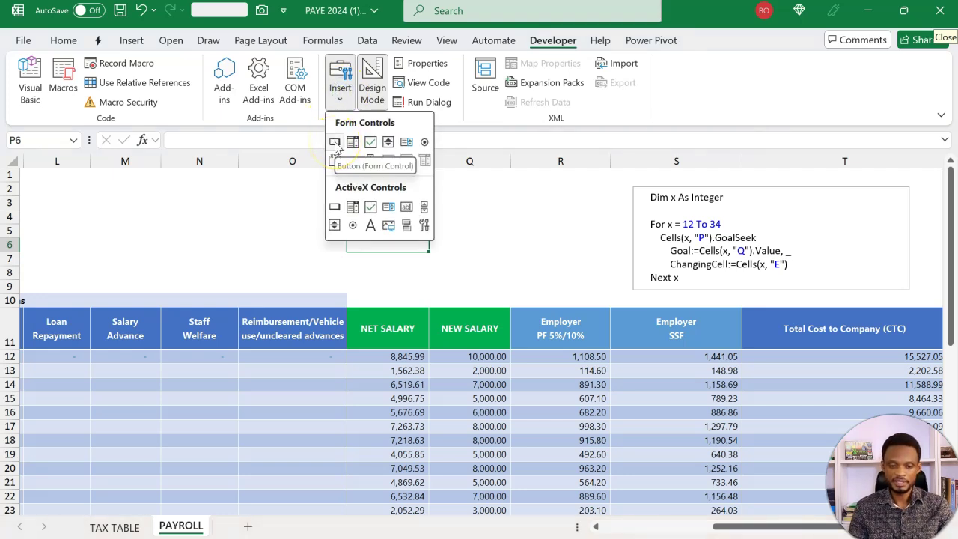
click(335, 147)
drag(230, 185, 327, 216)
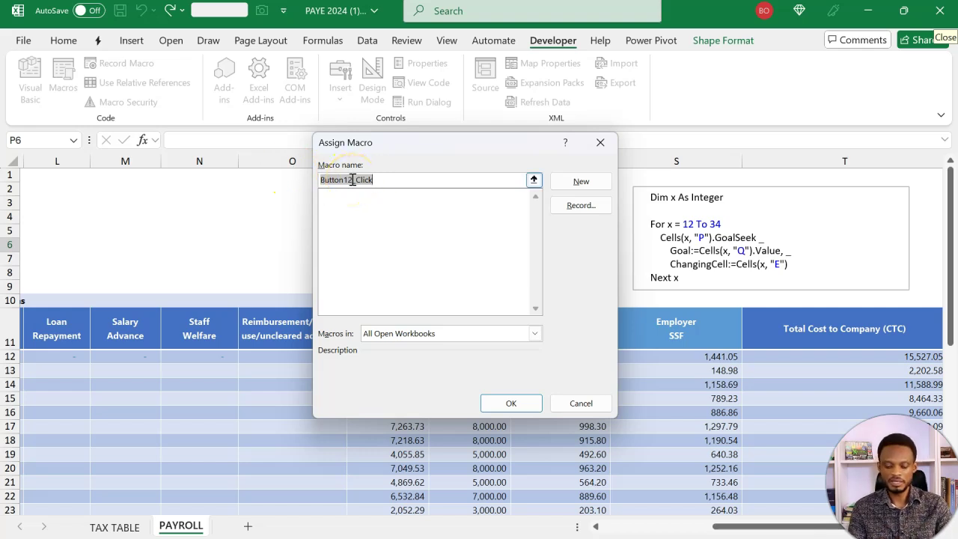
Assign the button a new macro named RunNewSalaries, paste the copied GoalSeek loop into its Sub, and close the VBA editor.
text(RunNewSalaries)
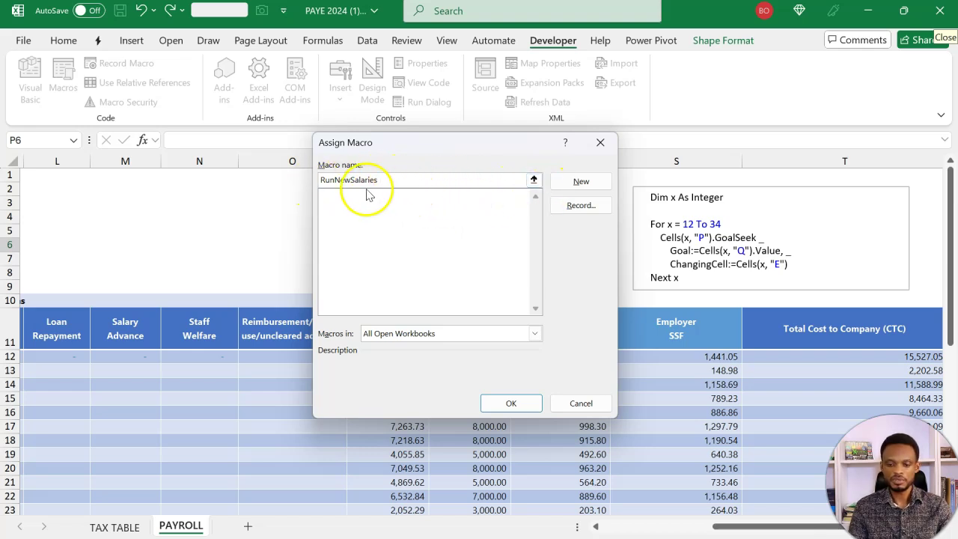
click(575, 184)
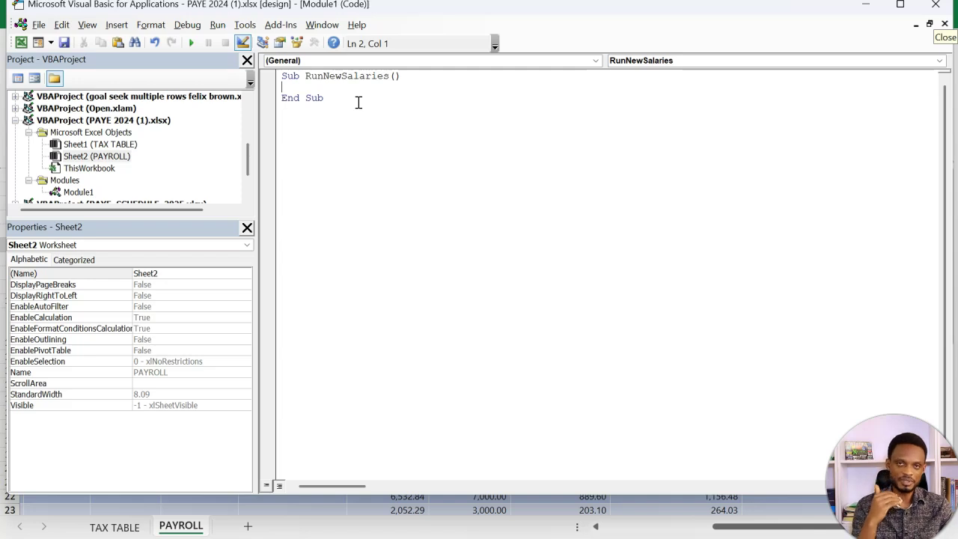
key(ctrl+v)
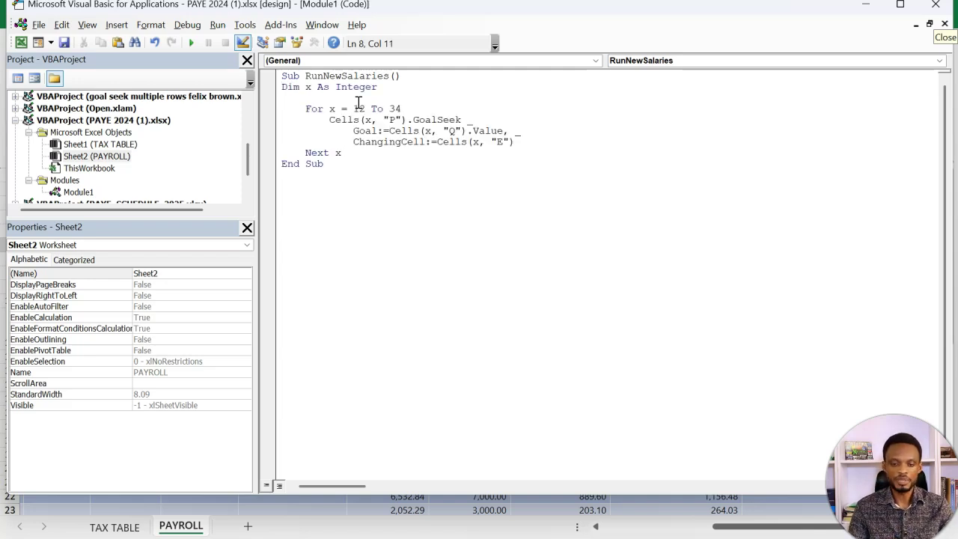
click(391, 193)
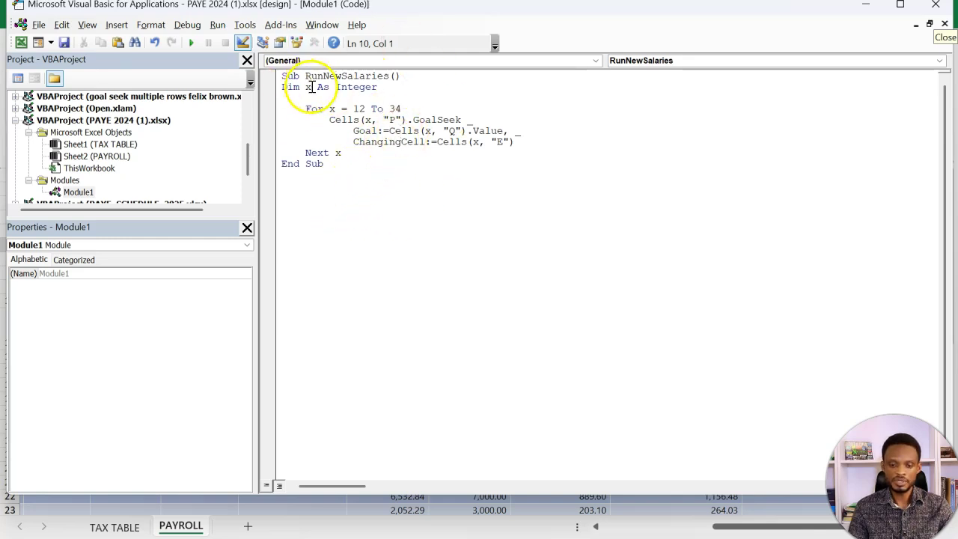
click(936, 11)
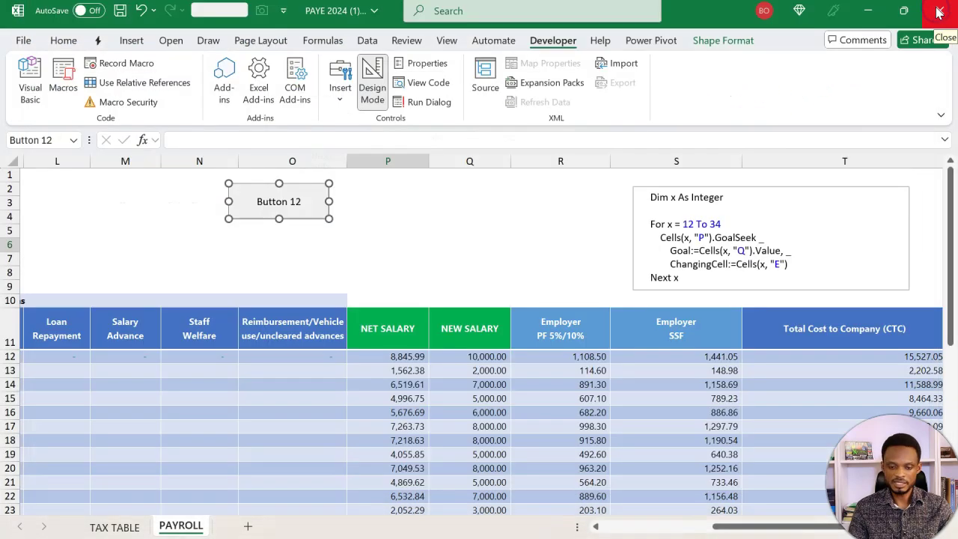
key(Escape)
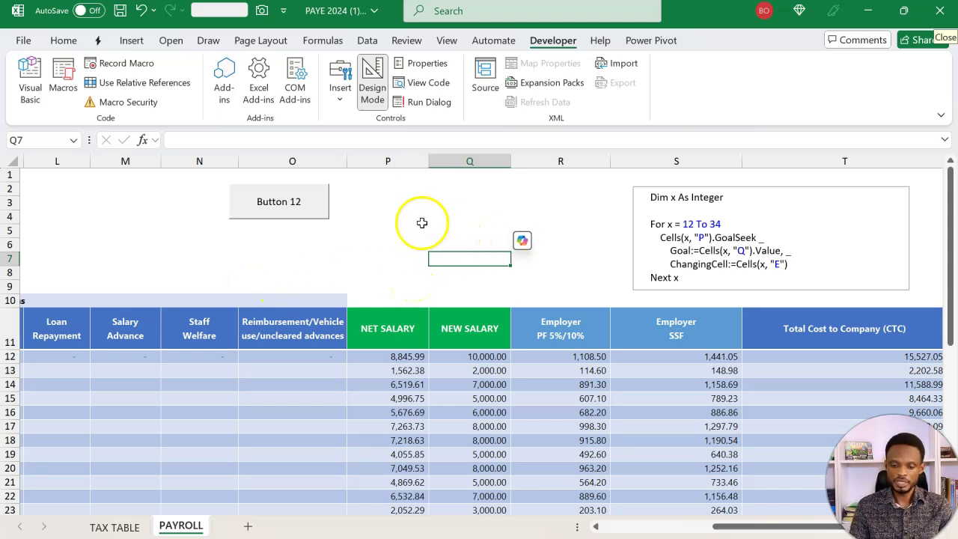
Review the macro's three columns on the sheet: NET SALARY in P, NEW SALARY in Q and Basic Pay in E.
click(397, 166)
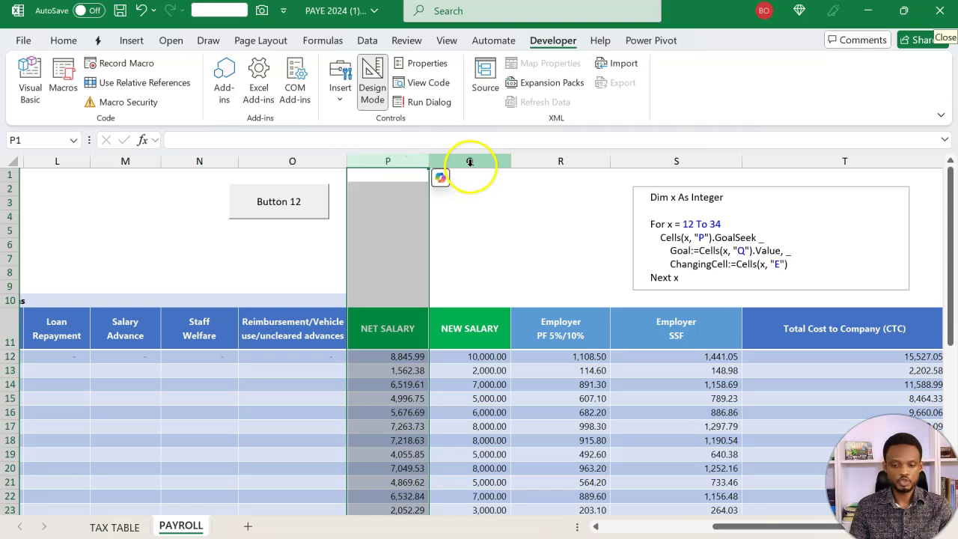
click(470, 163)
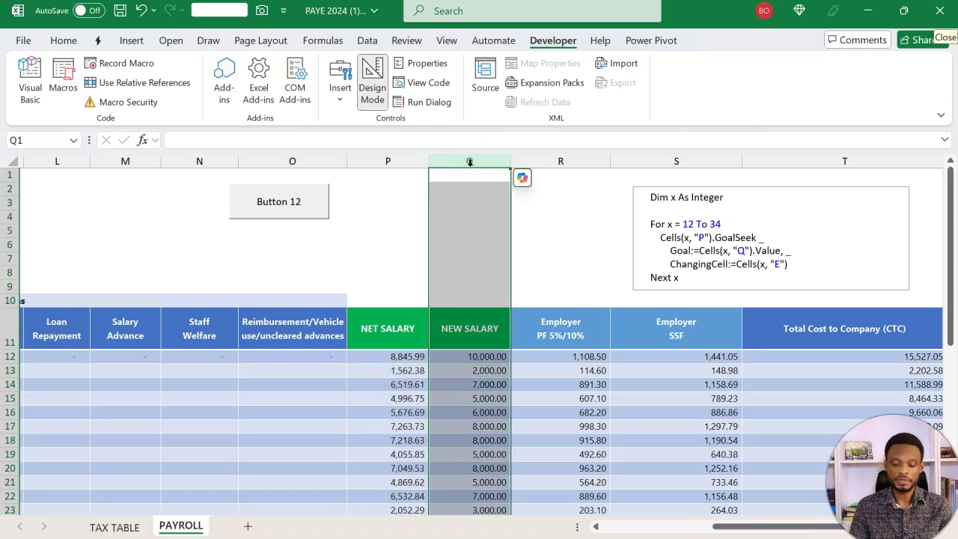
scroll(385, 362, left, 5)
scroll(388, 360, left, 2)
click(204, 162)
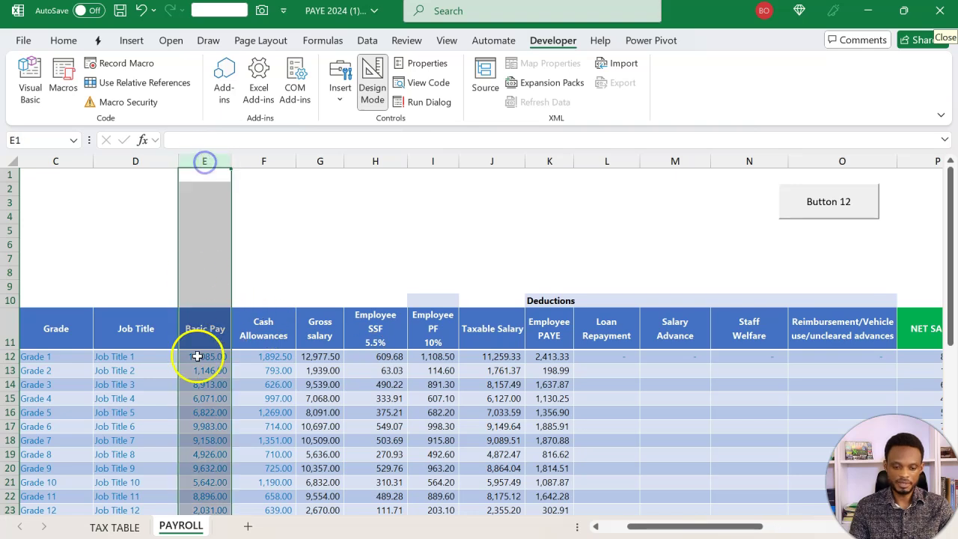
scroll(202, 430, right, 4)
scroll(203, 434, right, 3)
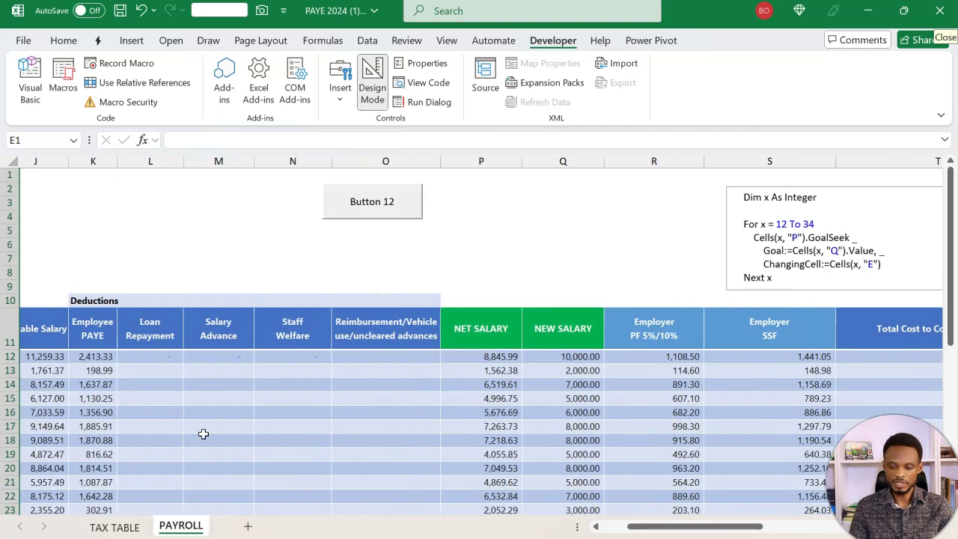
Run the RunNewSalaries macro from the sheet button, and inspect the Employee PAYE column and Staff 1's Basic Pay.
click(393, 214)
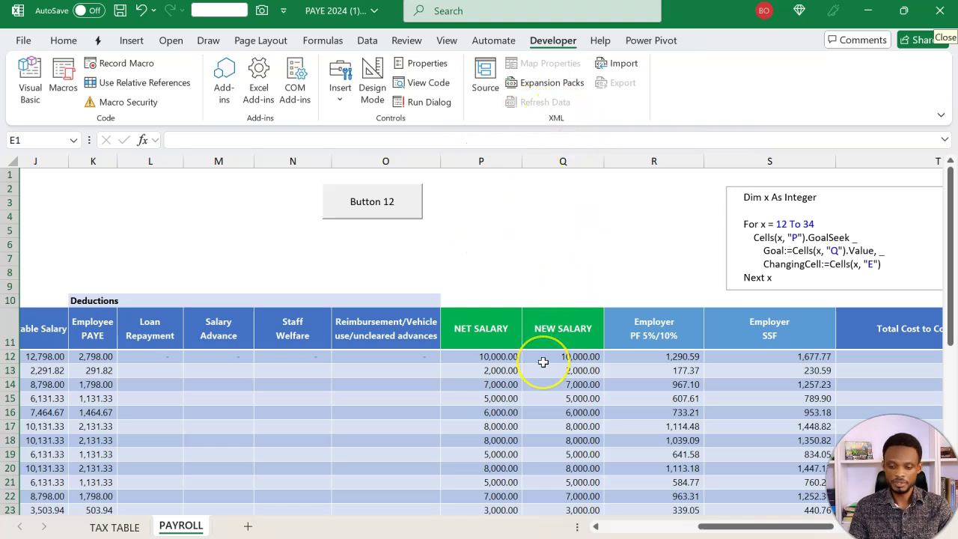
scroll(543, 358, left, 6)
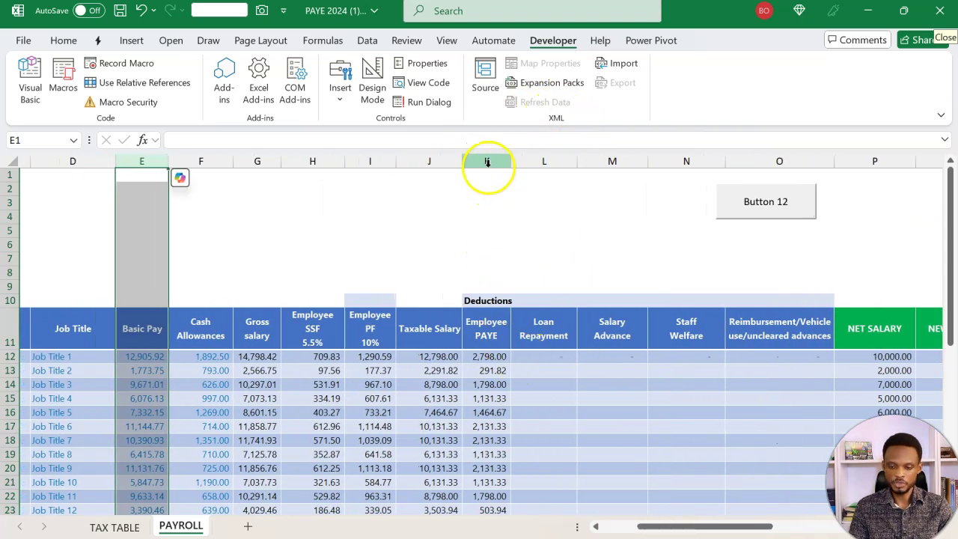
click(487, 160)
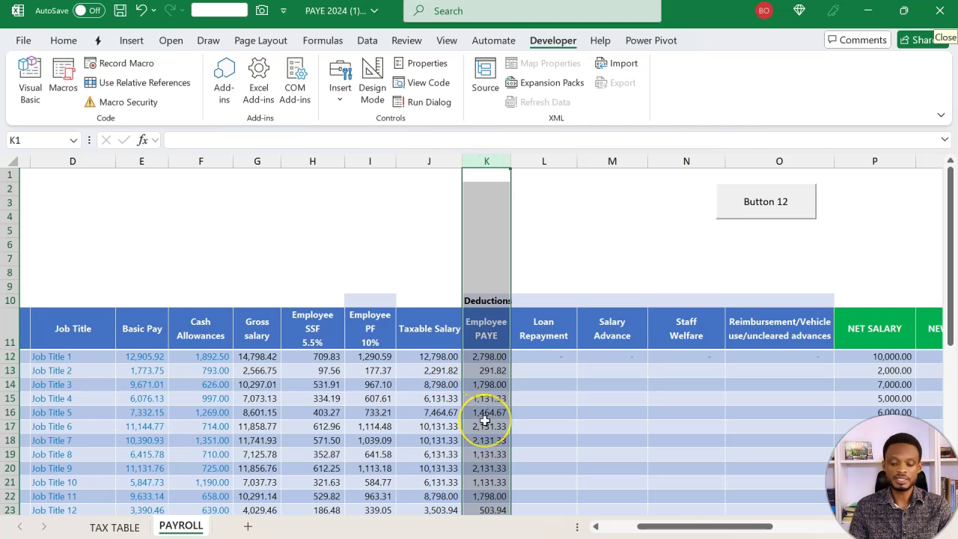
scroll(487, 419, left, 3)
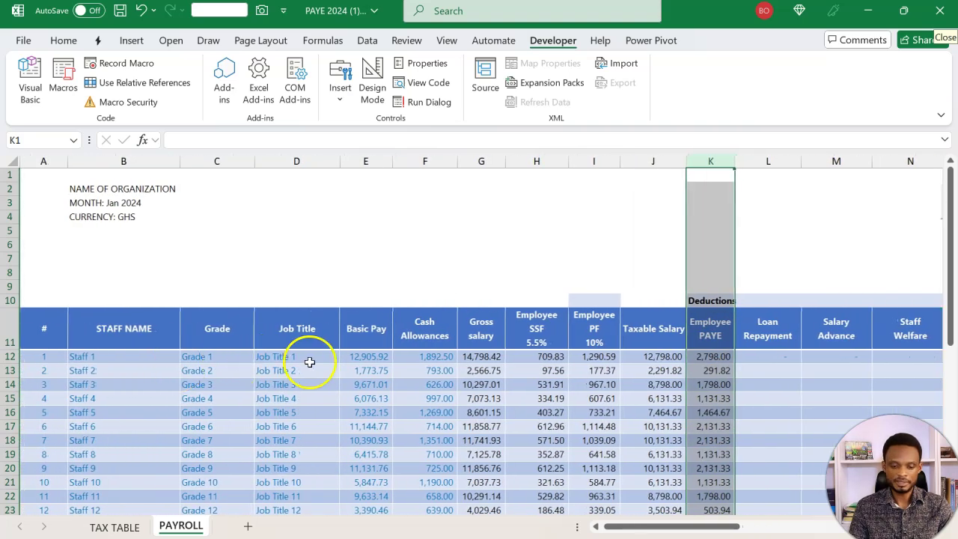
click(363, 361)
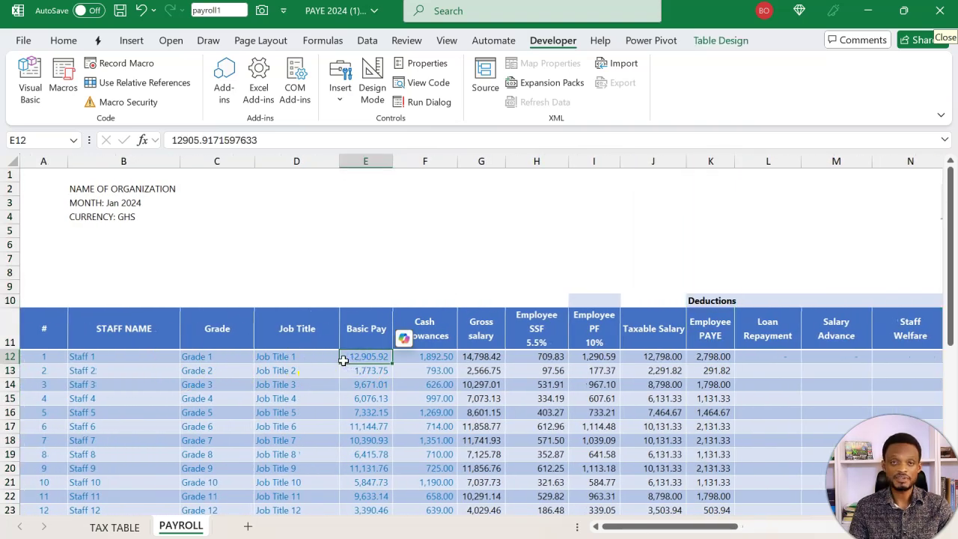
Set the NEW SALARY for Staff 1 in cell Q12 to 20000.
scroll(356, 373, right, 5)
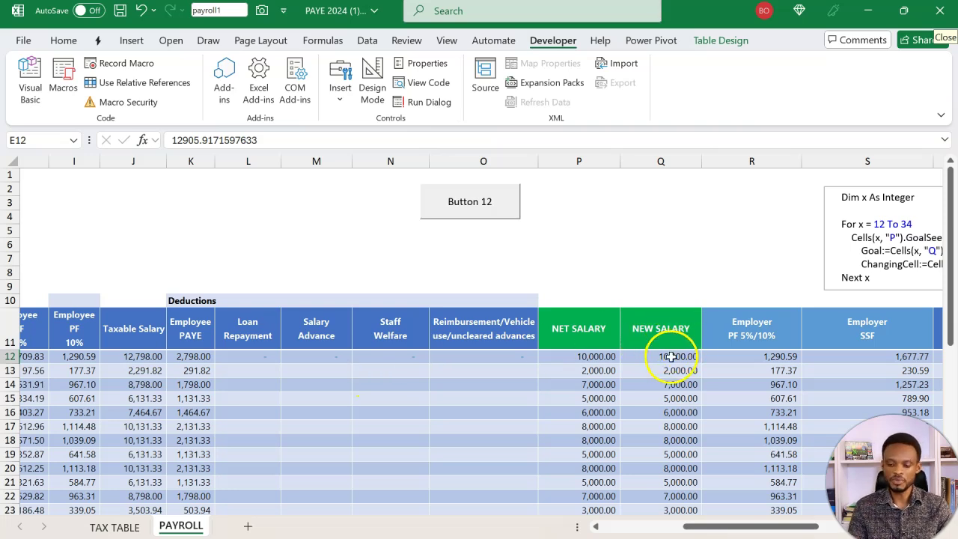
click(668, 357)
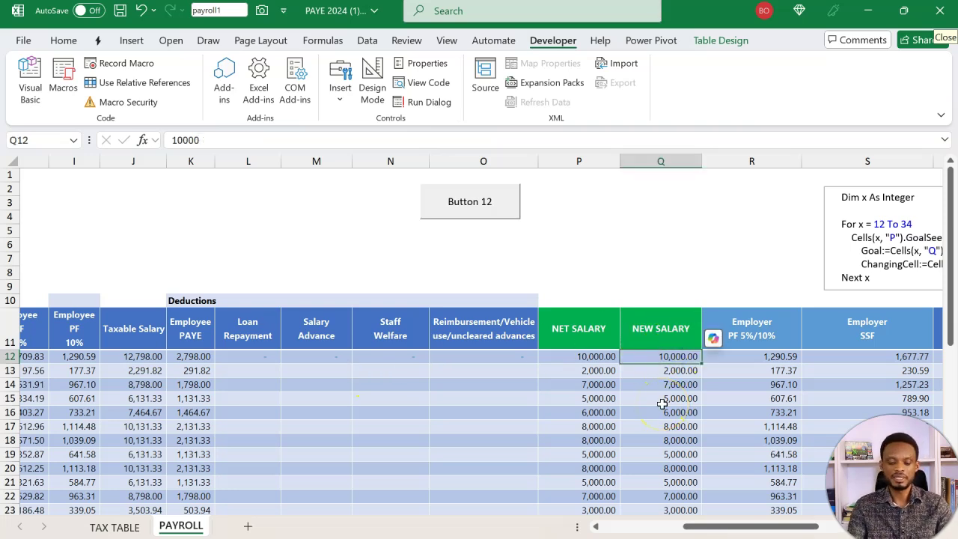
text(20000)
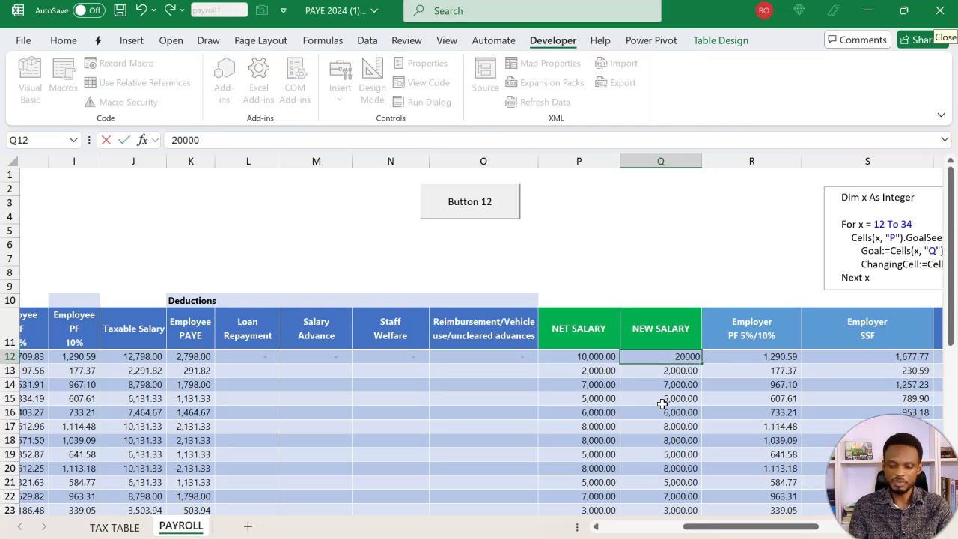
key(Return)
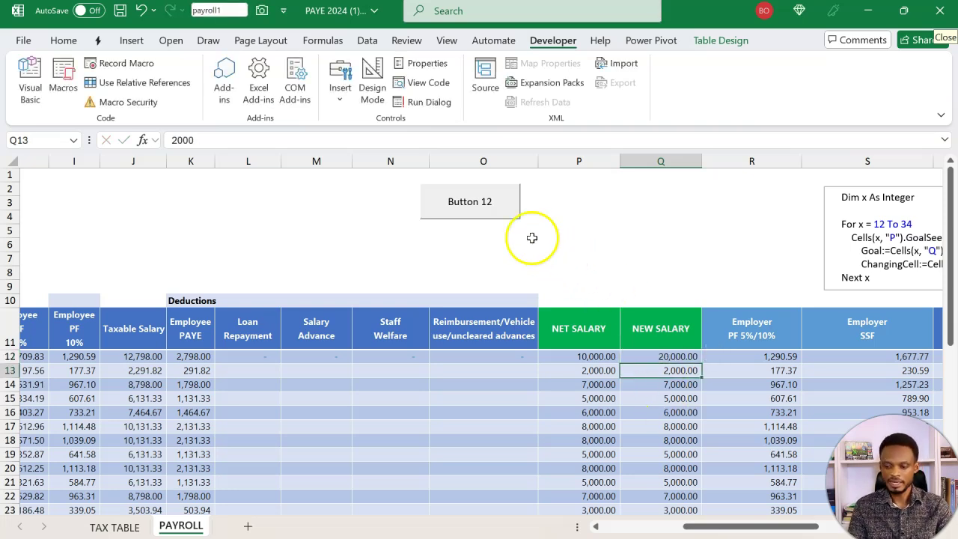
Run the RunNewSalaries macro for the changed NEW SALARY of Staff 1 and inspect the resulting Basic Pay column.
click(487, 214)
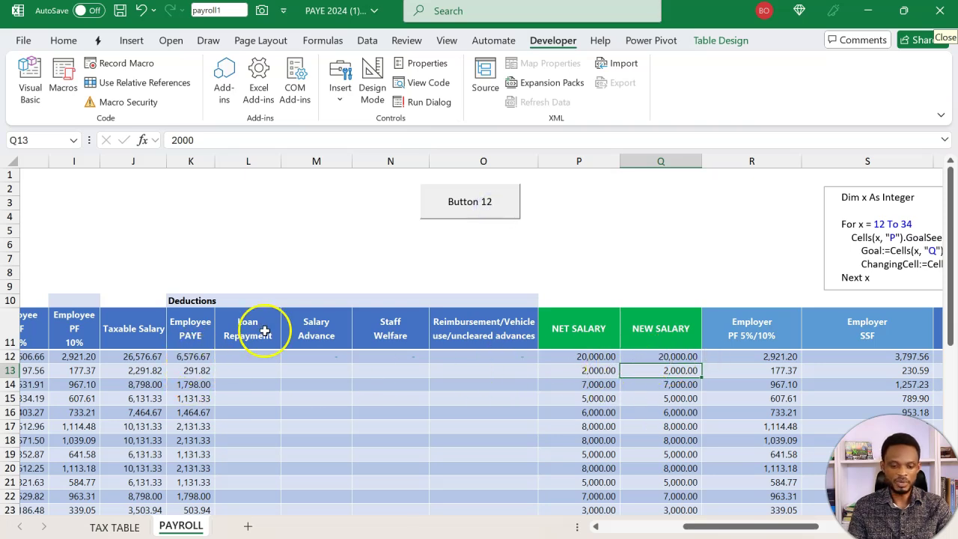
scroll(254, 325, left, 5)
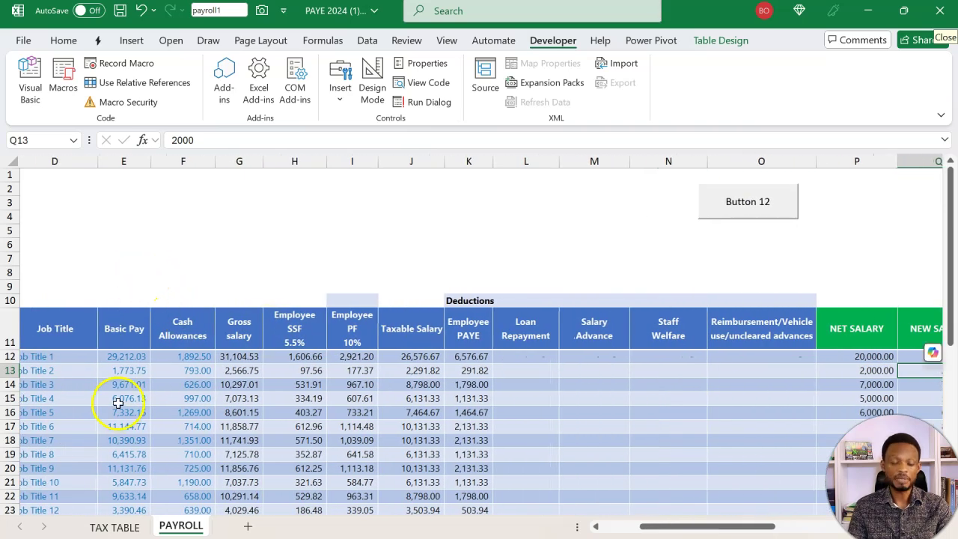
Change the macro button's caption to "Click here to run" and try the relabelled button.
scroll(496, 234, right, 4)
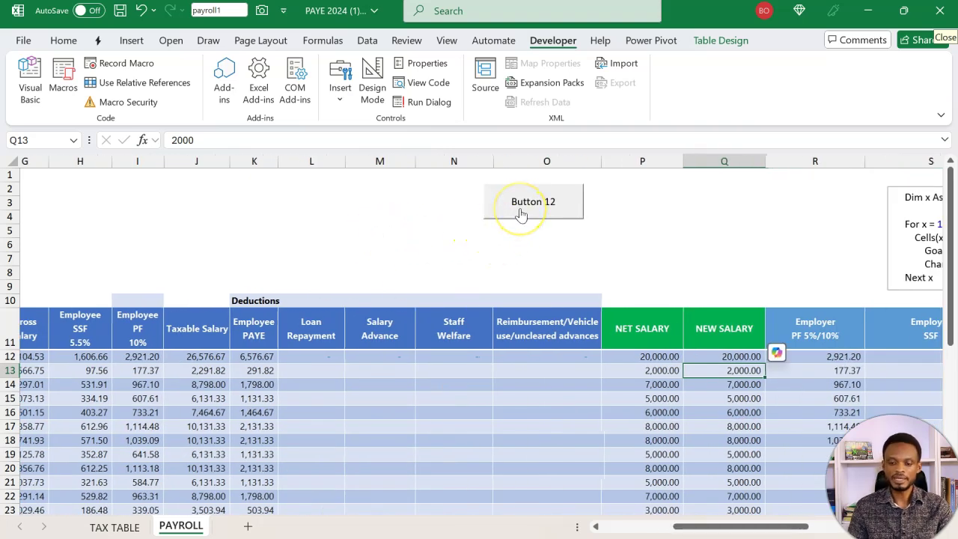
right_click(521, 215)
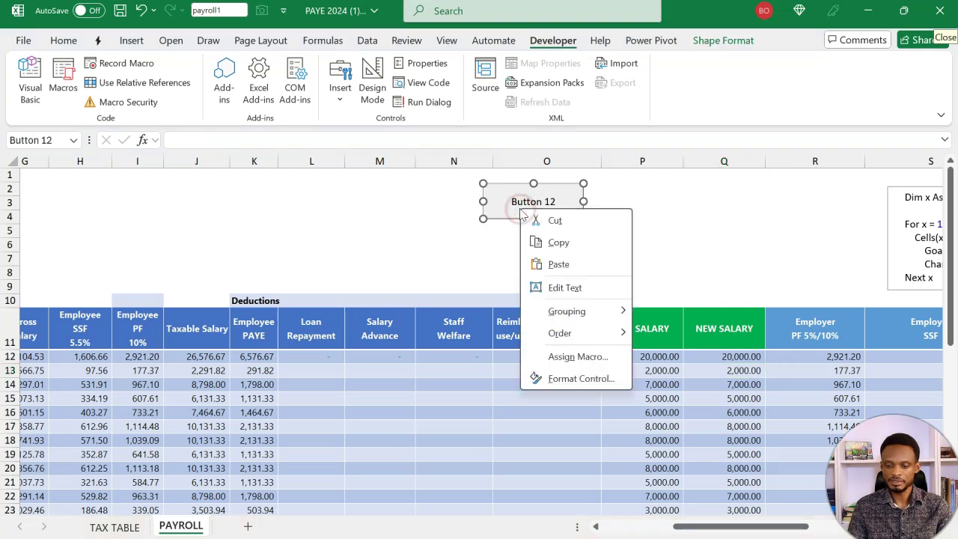
click(575, 288)
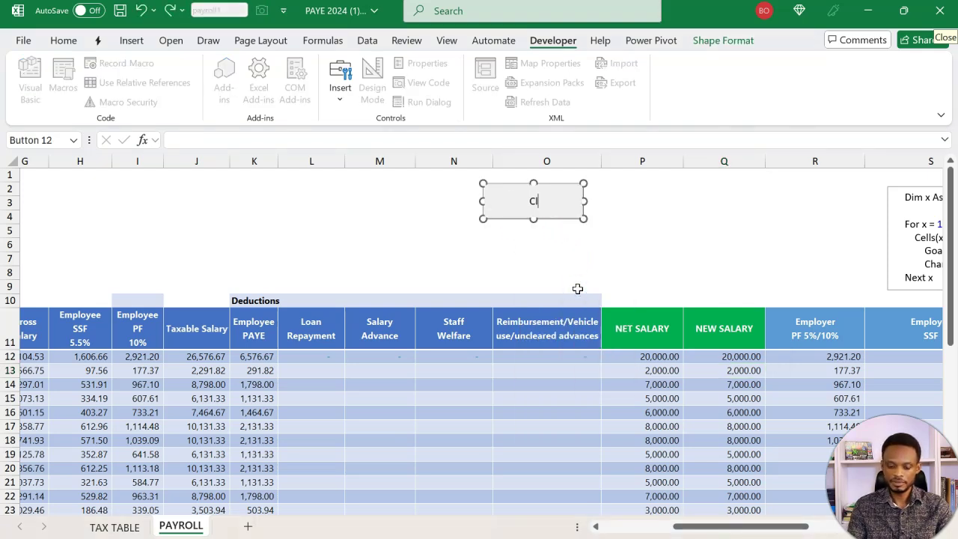
text(ick here to run)
click(521, 270)
click(449, 259)
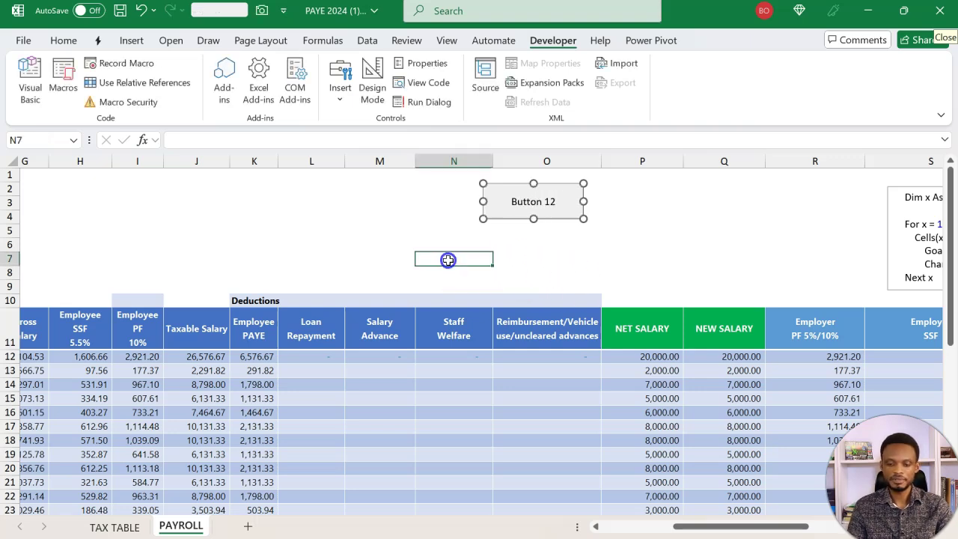
click(536, 203)
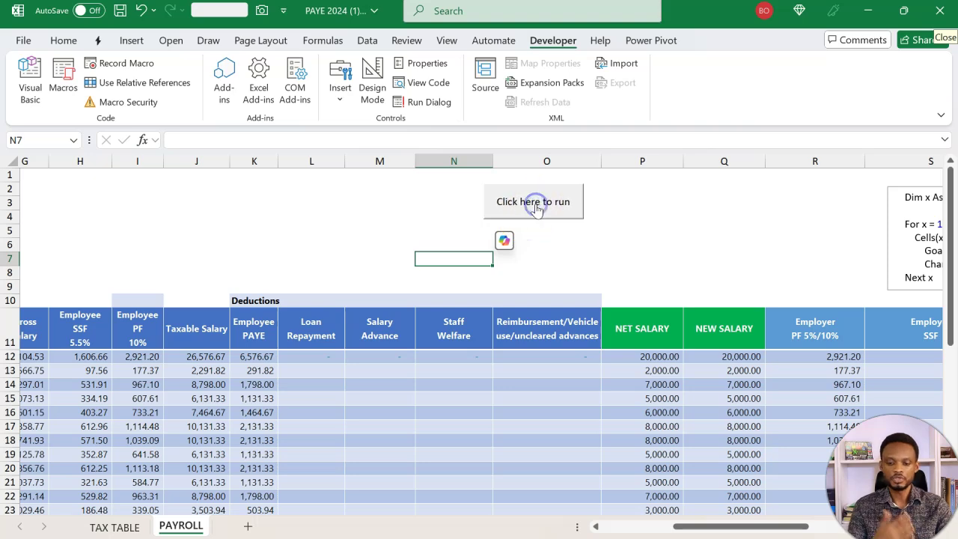
click(401, 204)
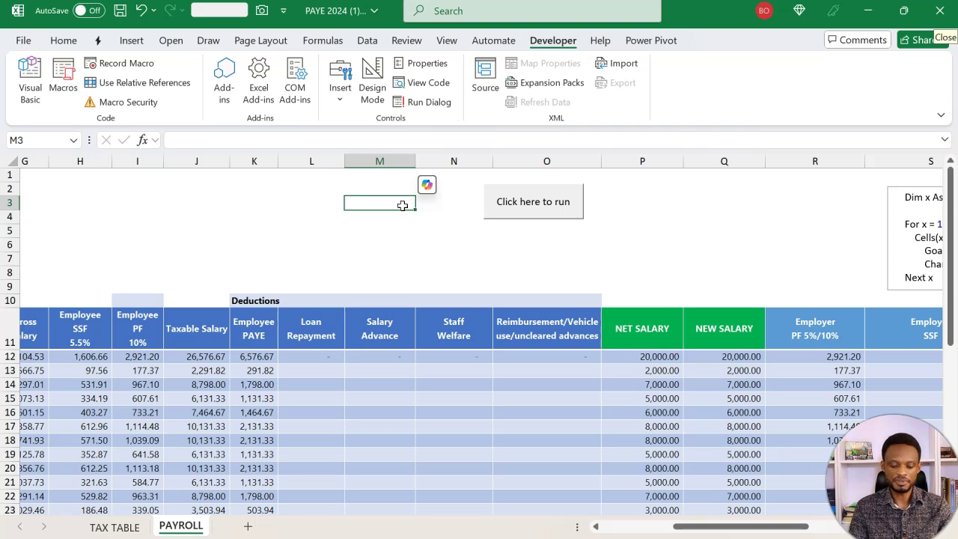
Save the workbook in Downloads as the Excel Macro-Enabled Workbook PAYE 2024 (1).xlsm.
key(F12)
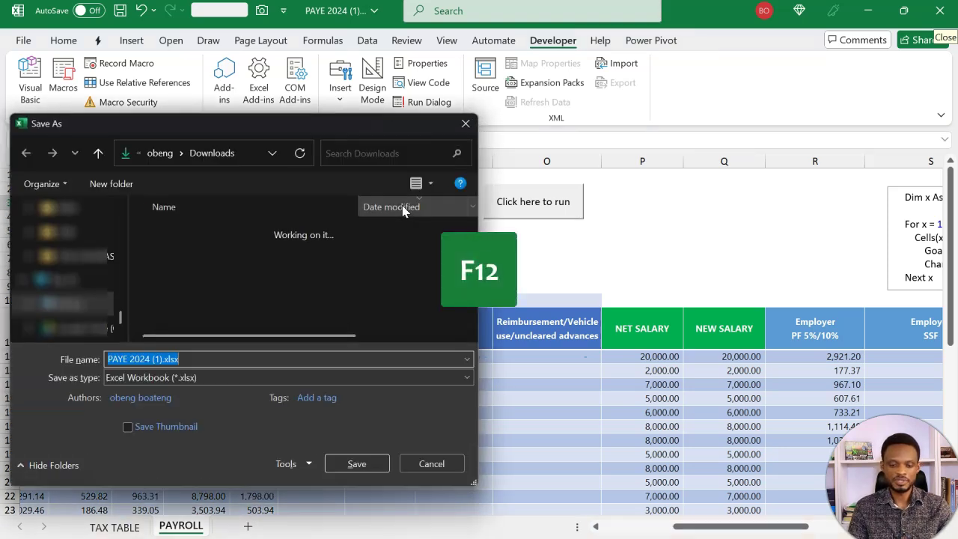
click(285, 377)
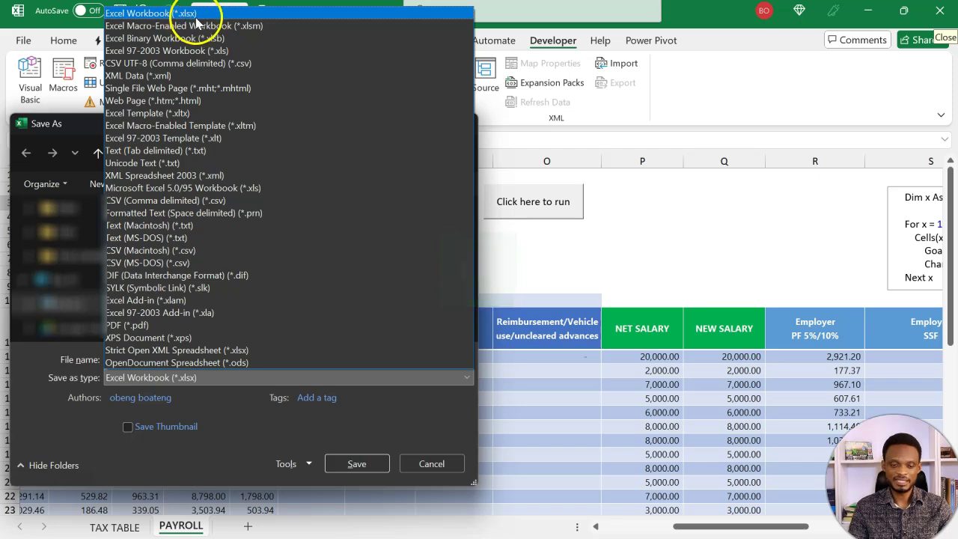
click(194, 26)
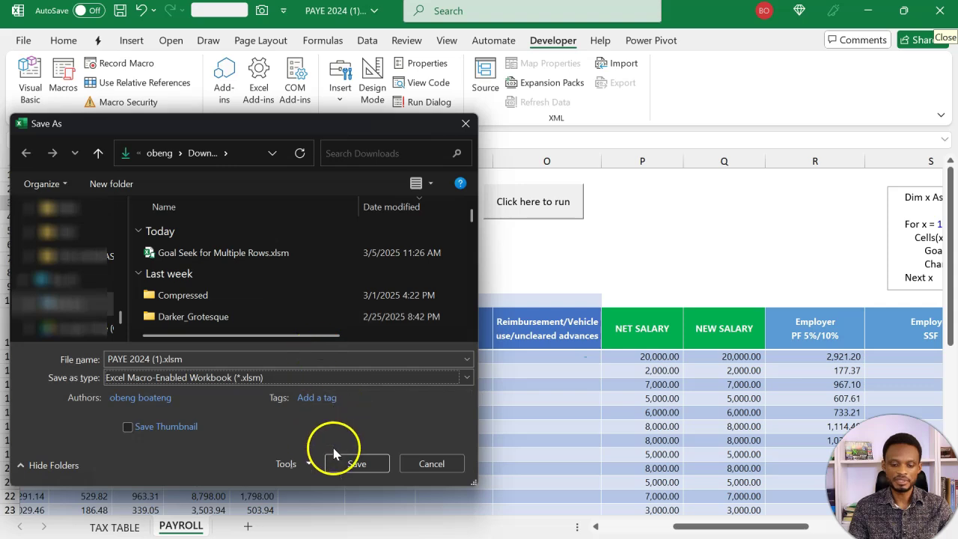
click(352, 470)
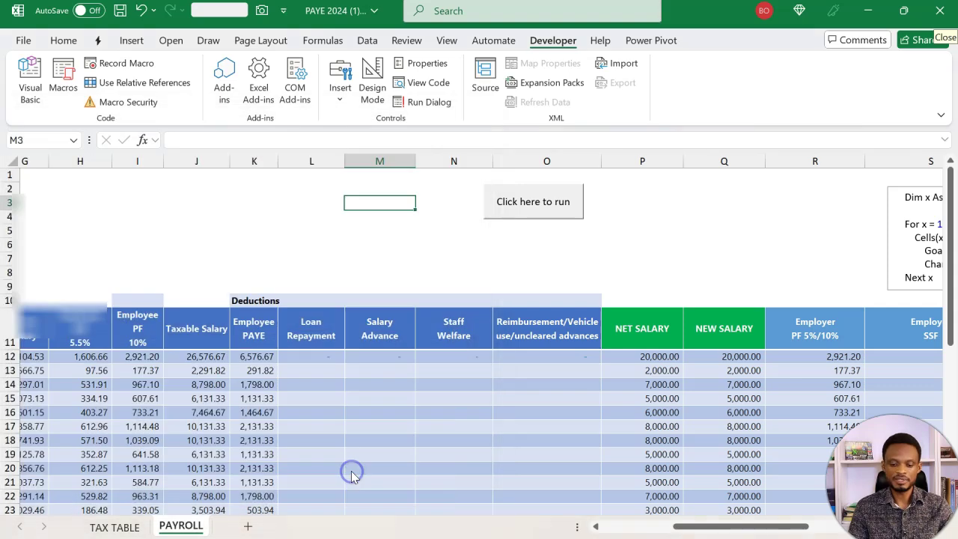
click(394, 453)
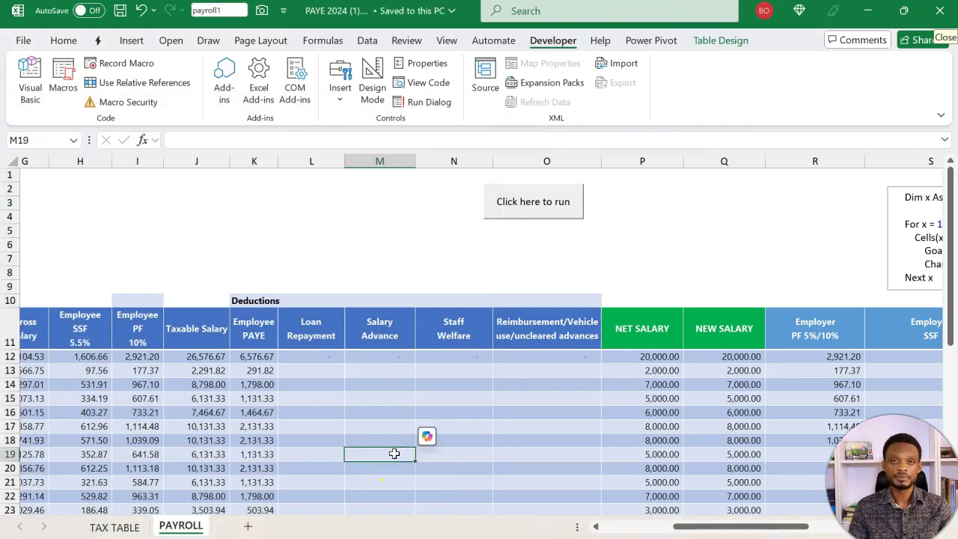